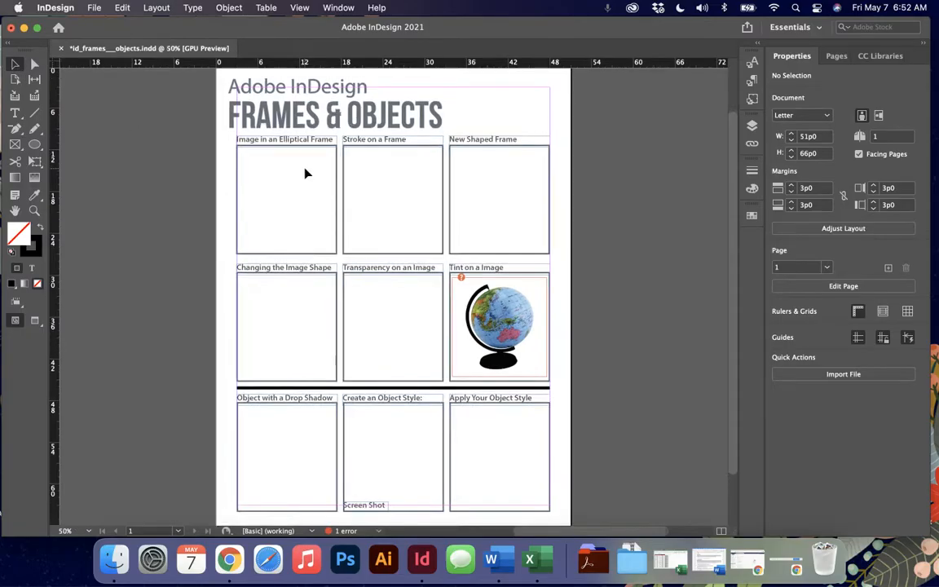
Draw an elliptical frame about 11p0 wide and 12p8 high in the Image in an Elliptical Frame box.
key(super+equal)
scroll(305, 173, up, 5)
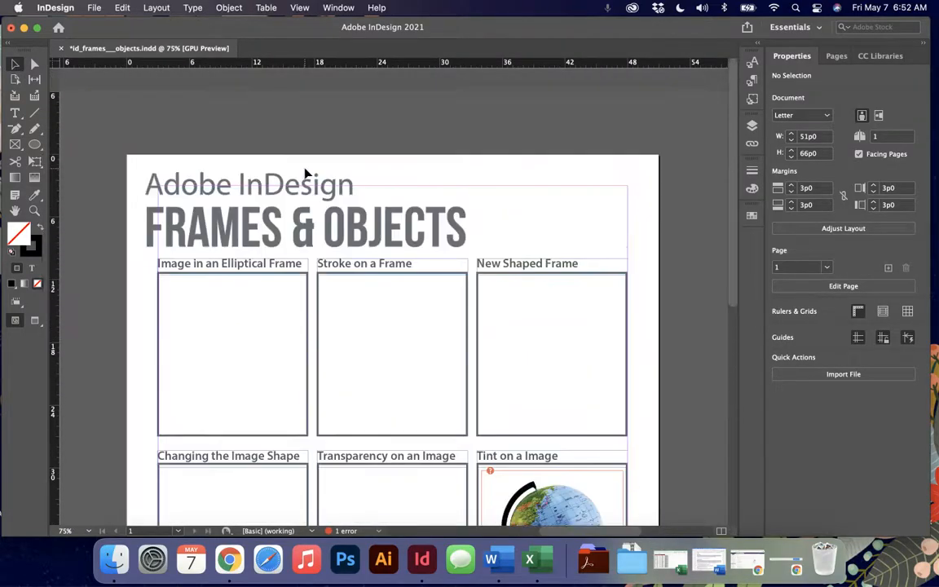
scroll(305, 168, down, 1)
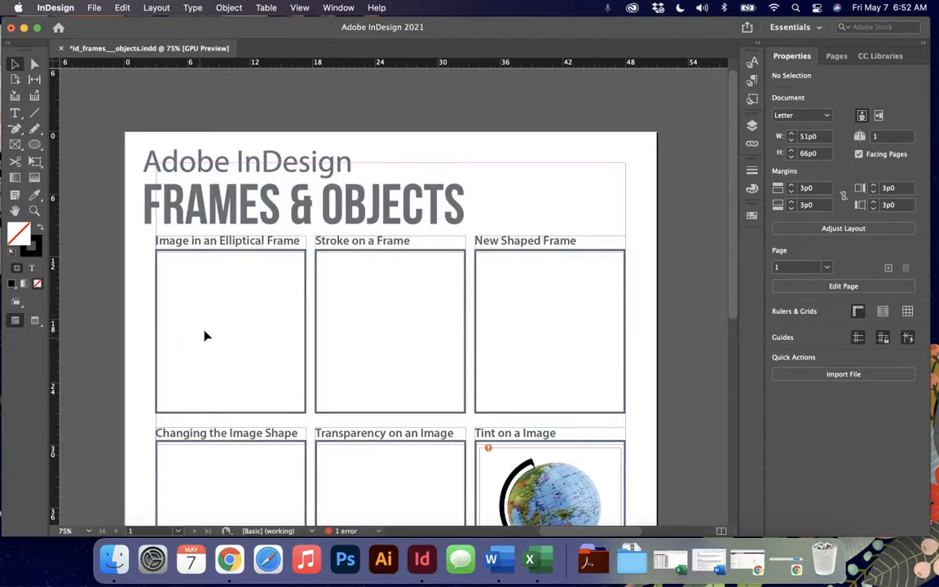
click(13, 145)
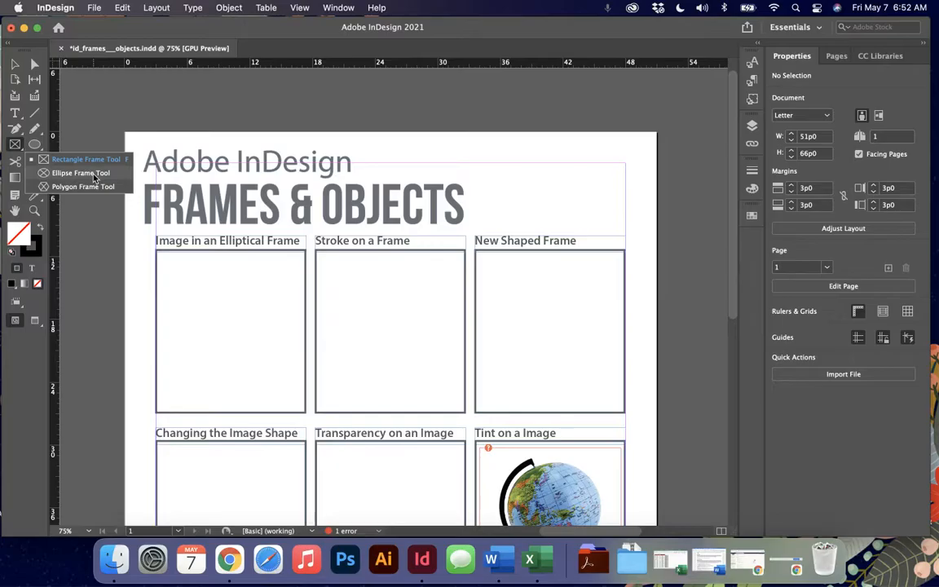
click(81, 173)
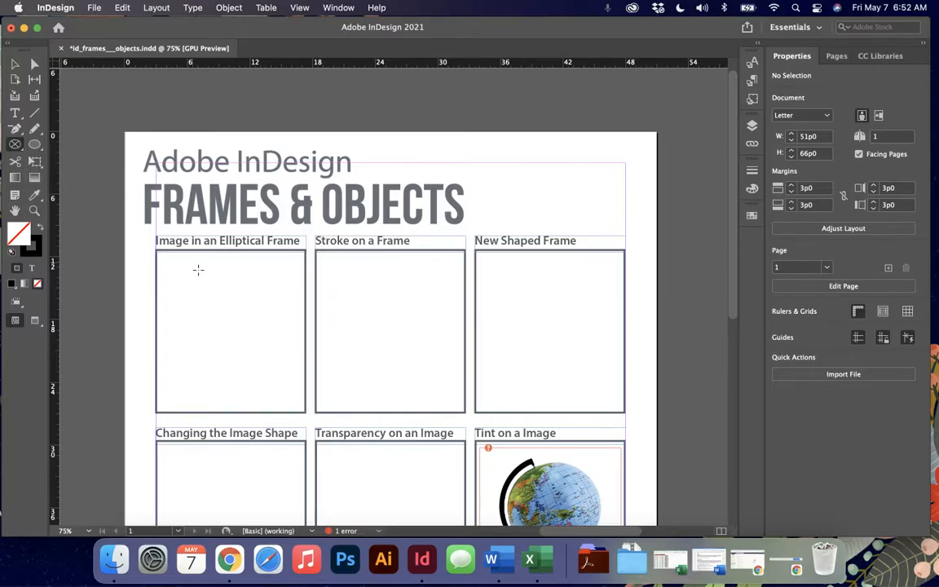
drag(176, 265, 291, 398)
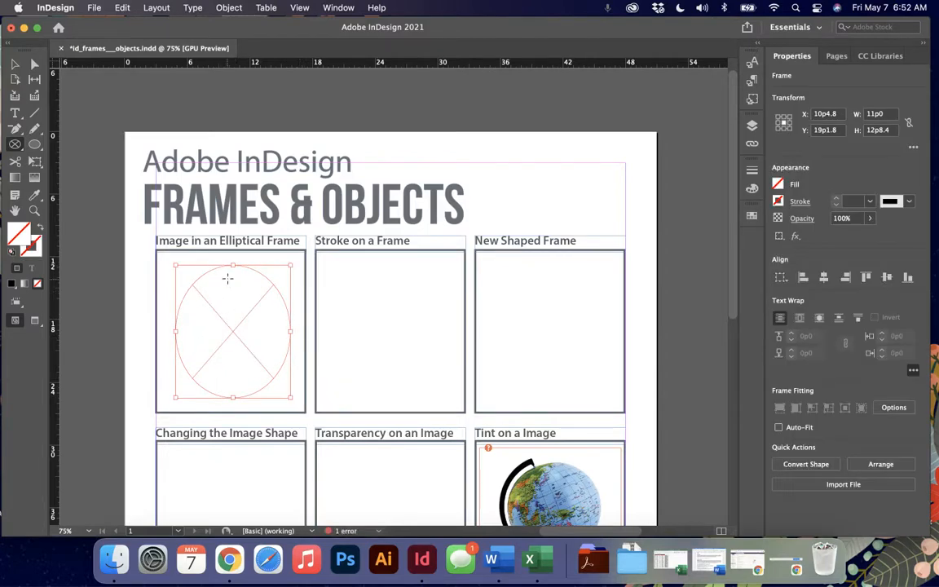
Stretch the elliptical frame to about 12p0 wide and 13p2 high, and delete it.
key(v)
drag(233, 266, 233, 260)
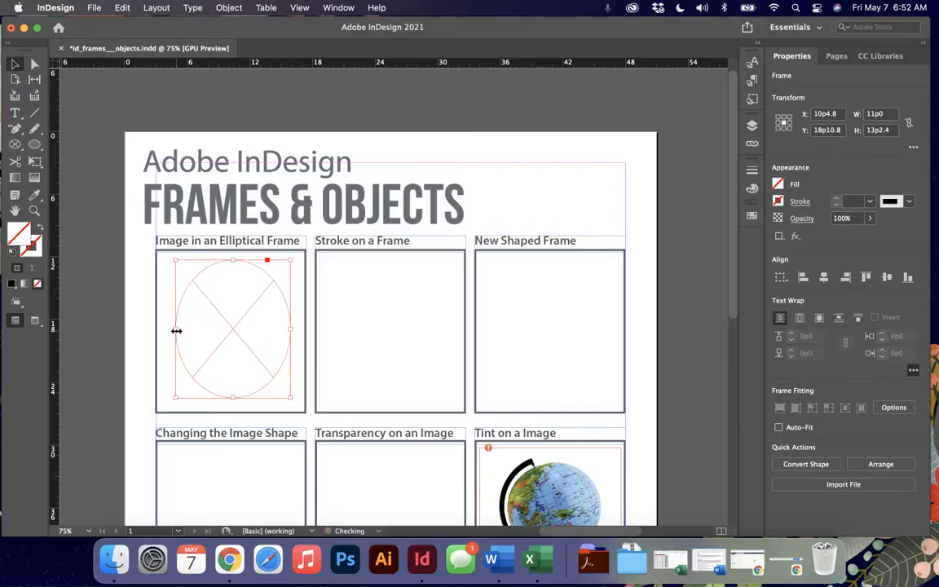
drag(176, 331, 165, 331)
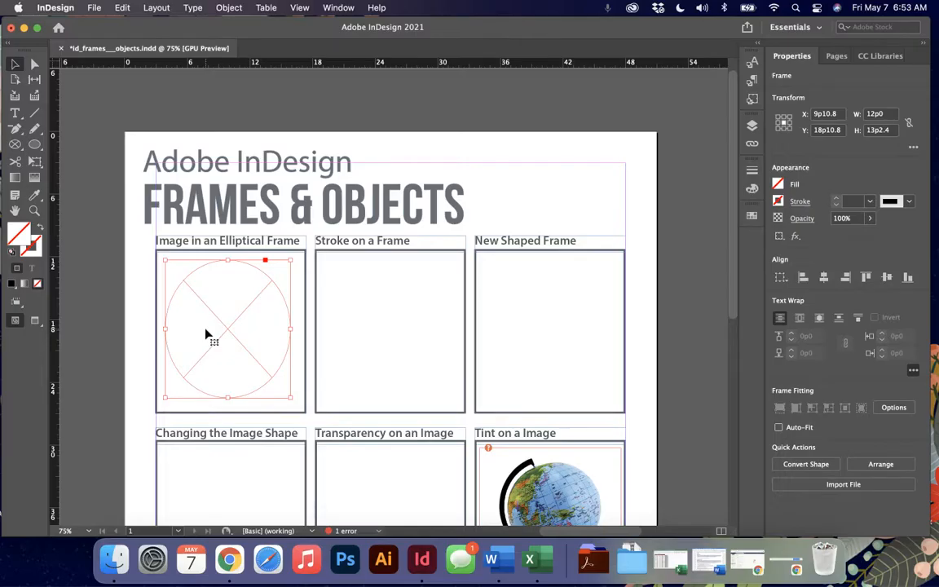
key(Delete)
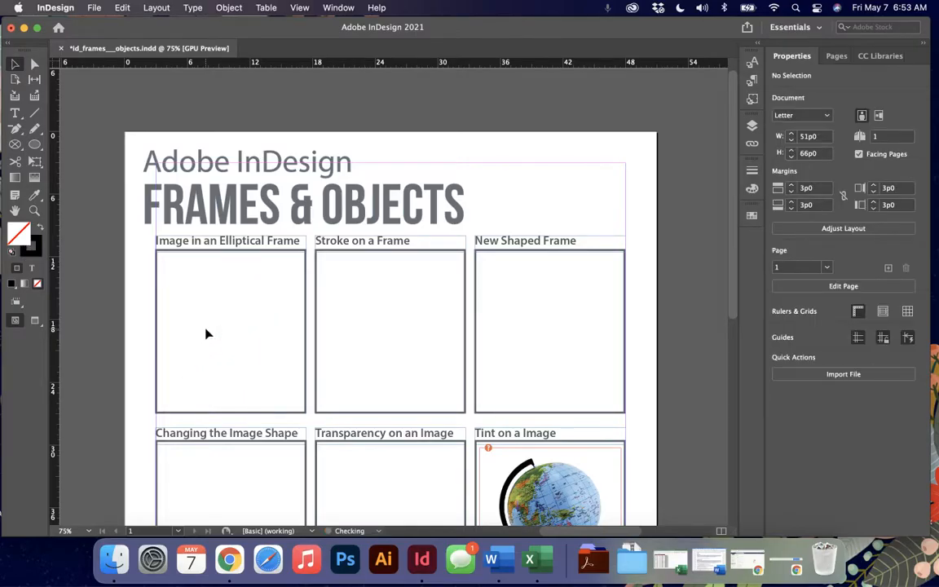
Draw a circular frame about 12p2 in diameter and roughly centre it in the Image in an Elliptical Frame box.
click(17, 144)
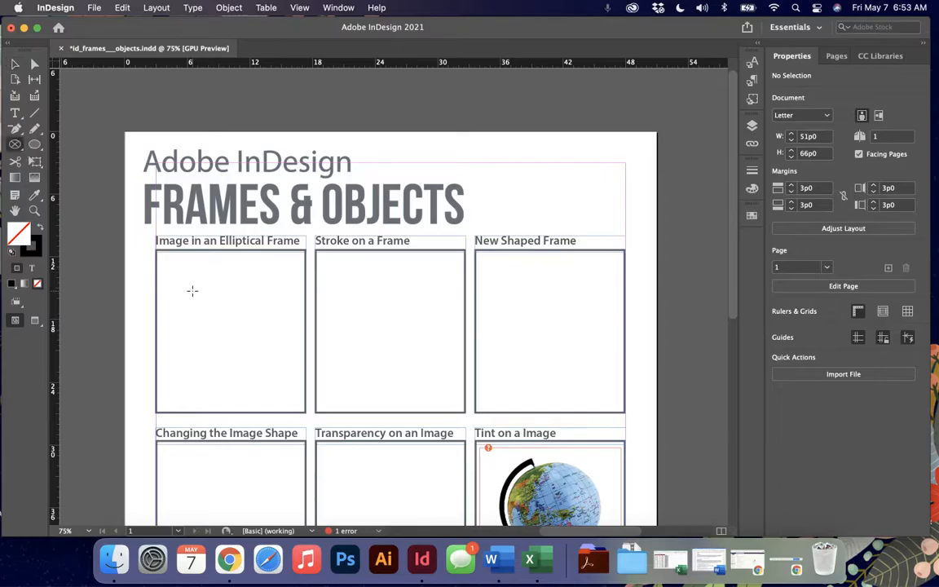
drag(173, 268, 305, 424)
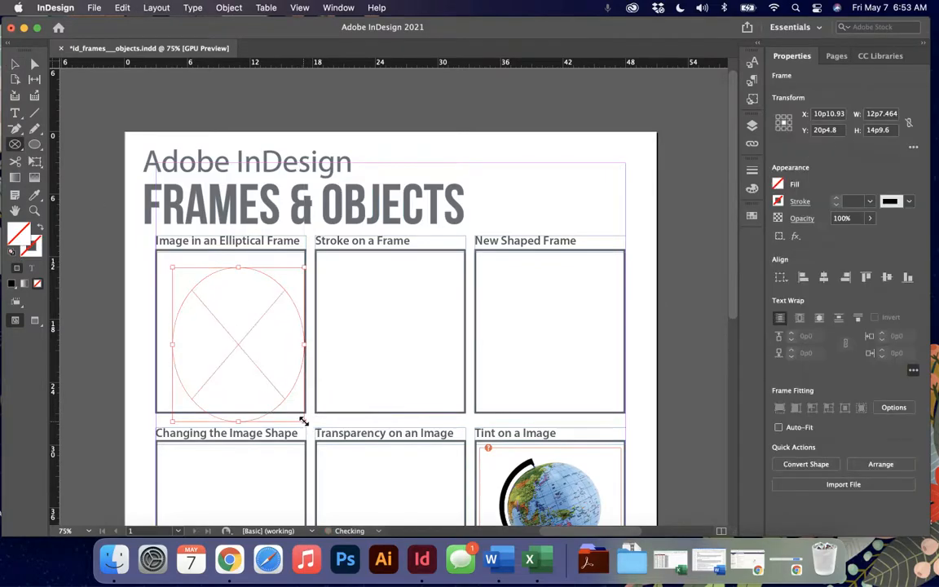
key(super+z)
drag(168, 266, 297, 395)
key(v)
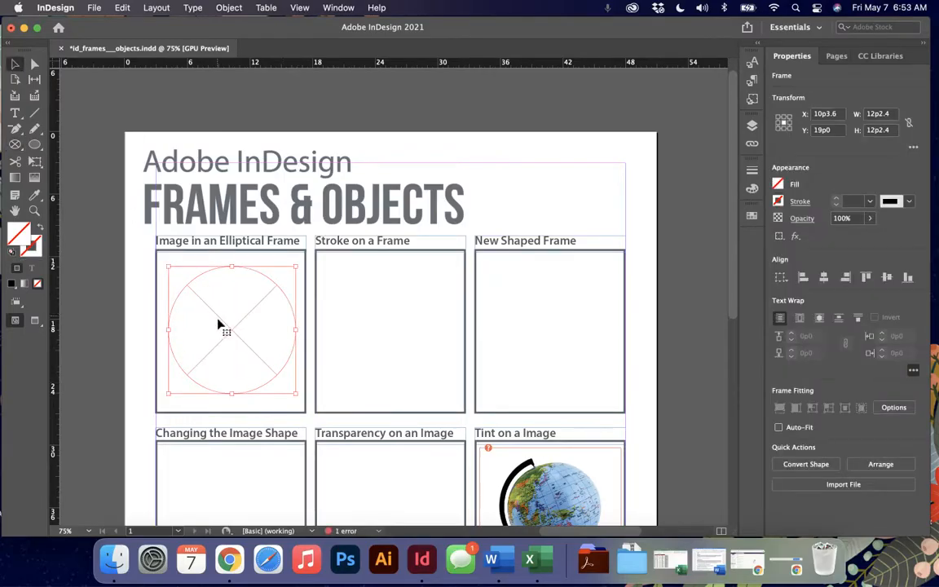
drag(219, 325, 208, 320)
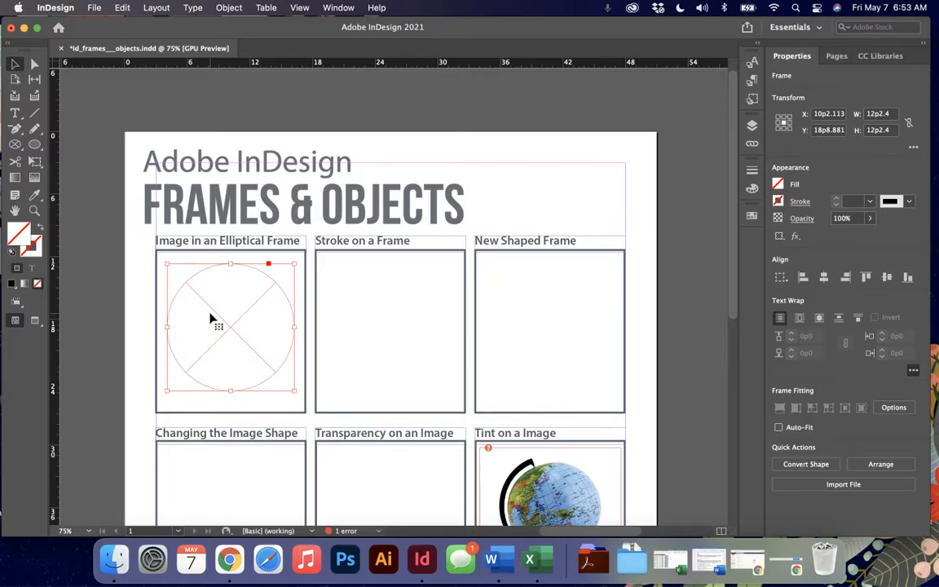
Bring IMG_4555.JPG from the Downloads folder in Finder into the circular frame, and remove the image again.
click(96, 8)
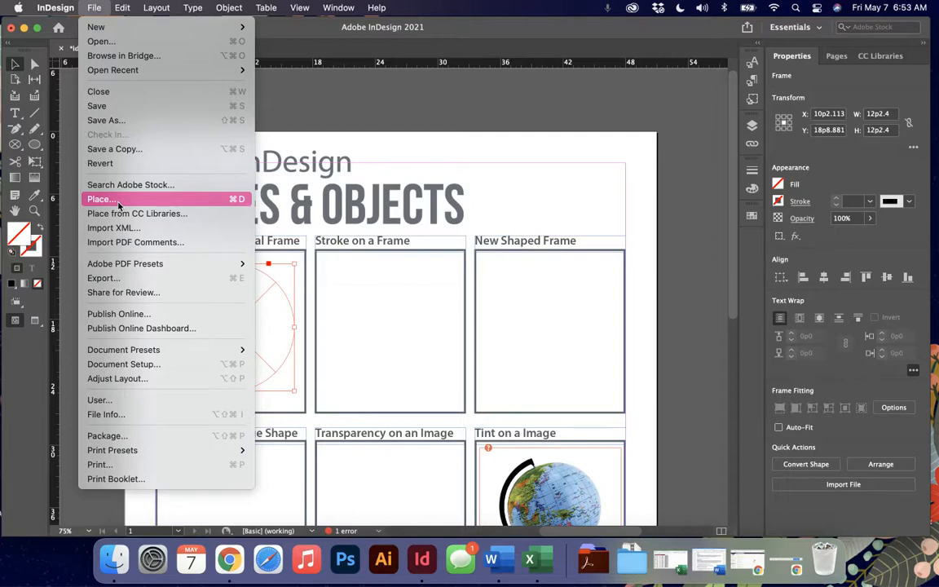
click(320, 252)
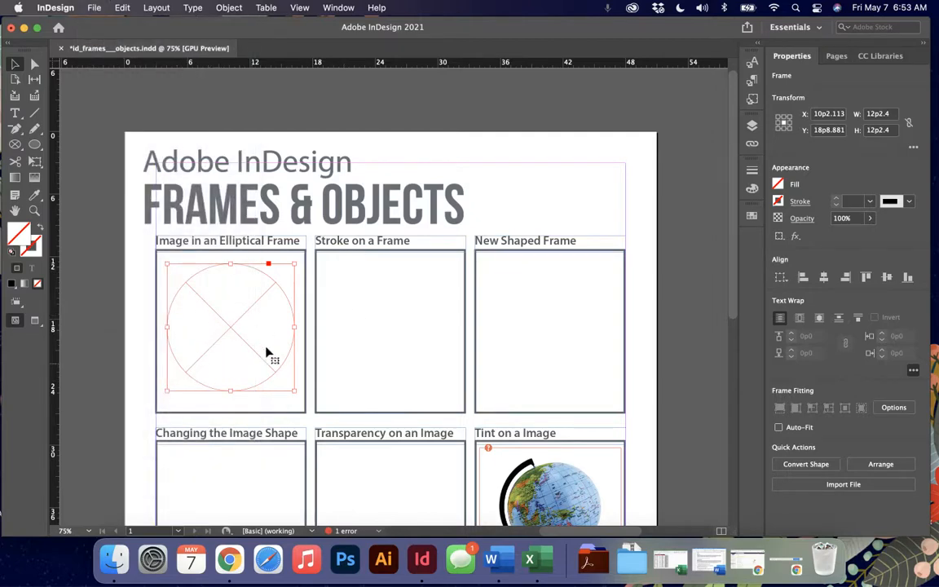
click(115, 560)
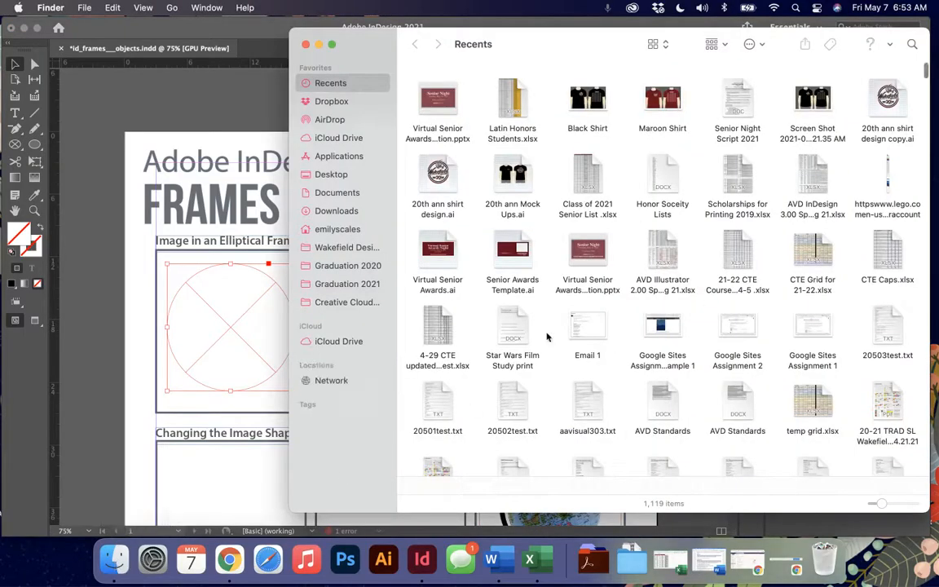
click(337, 176)
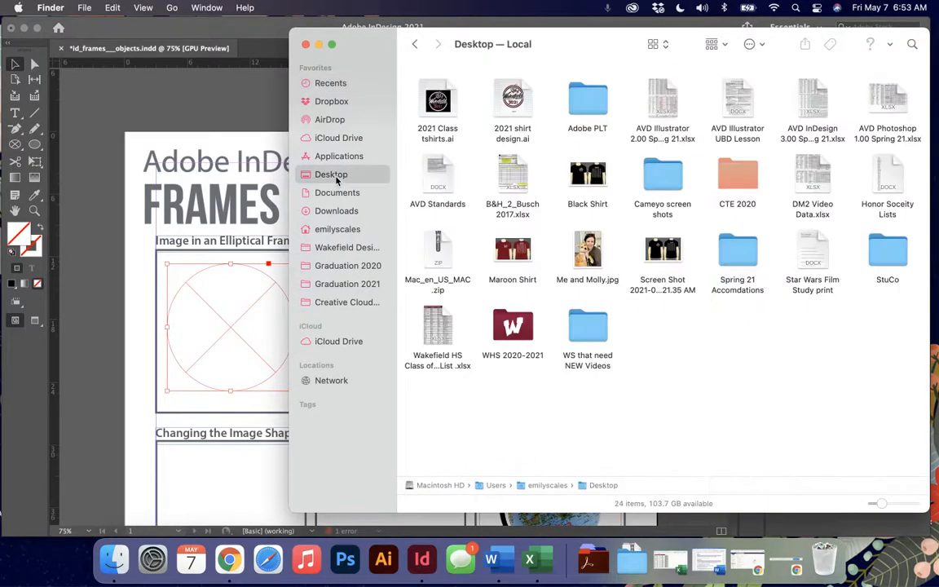
click(335, 211)
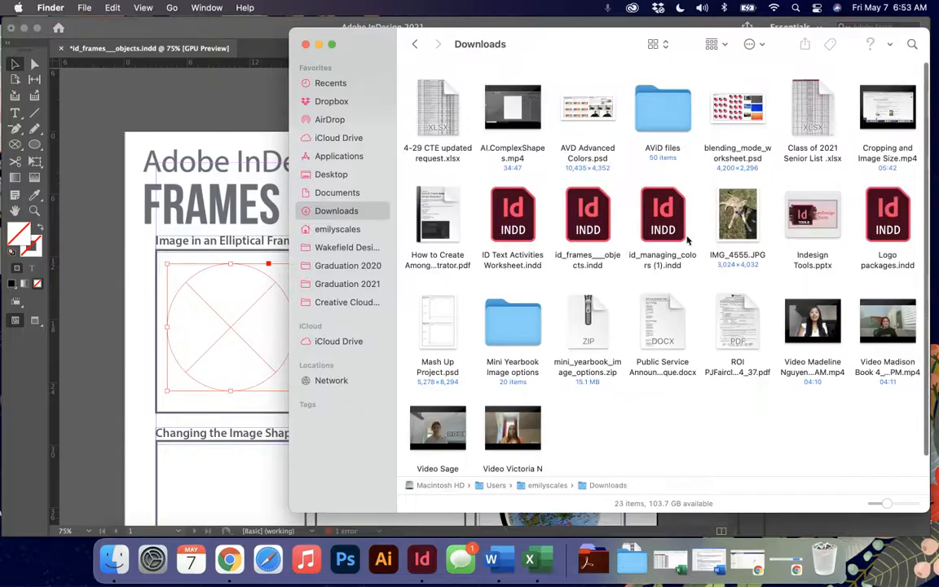
drag(738, 214, 241, 329)
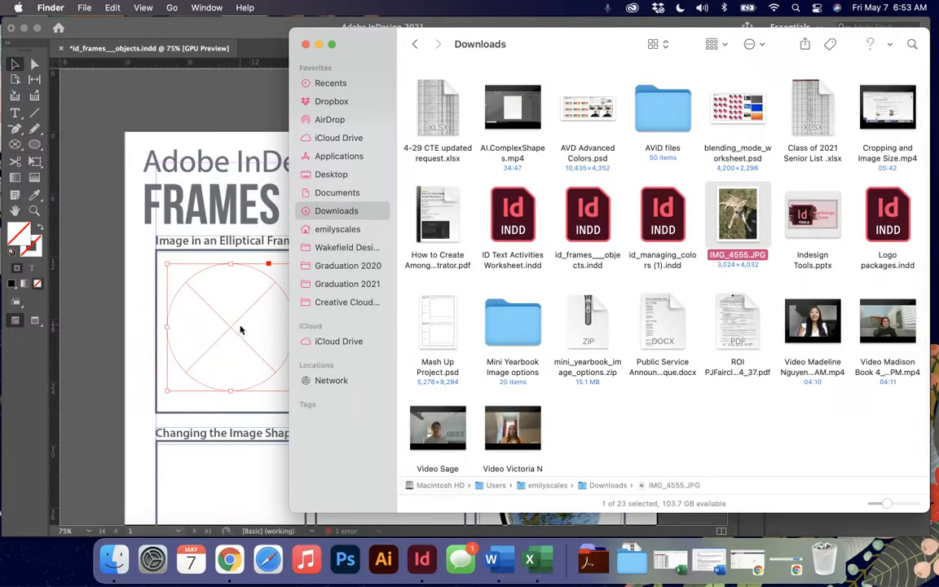
click(241, 329)
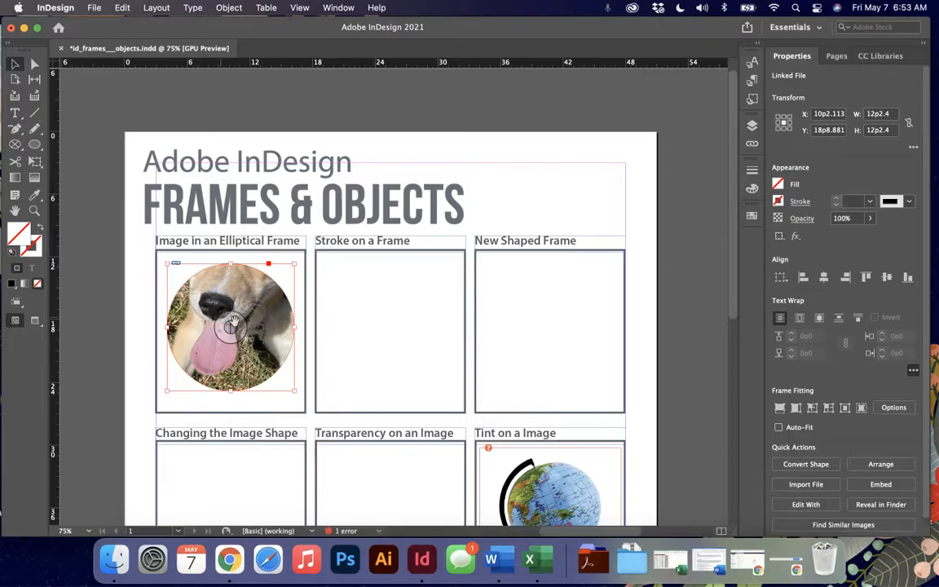
key(Delete)
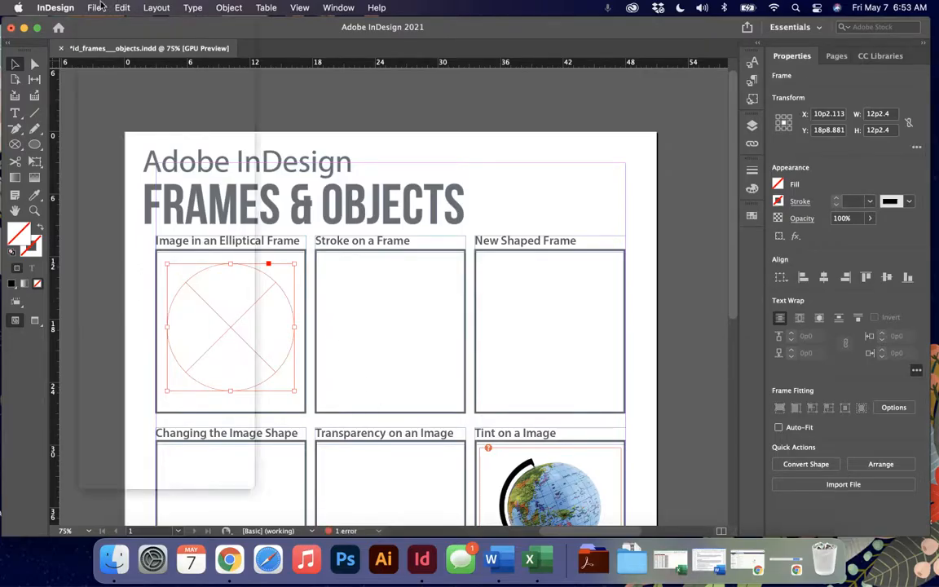
Place IMG_4555.JPG from the Downloads folder into the circular frame using the Place command.
click(94, 8)
click(106, 199)
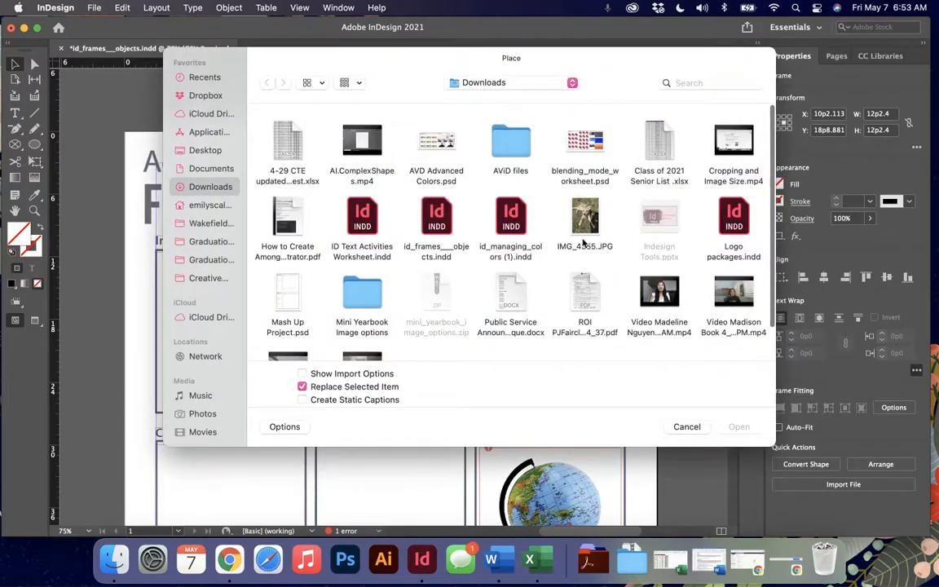
click(584, 219)
click(739, 427)
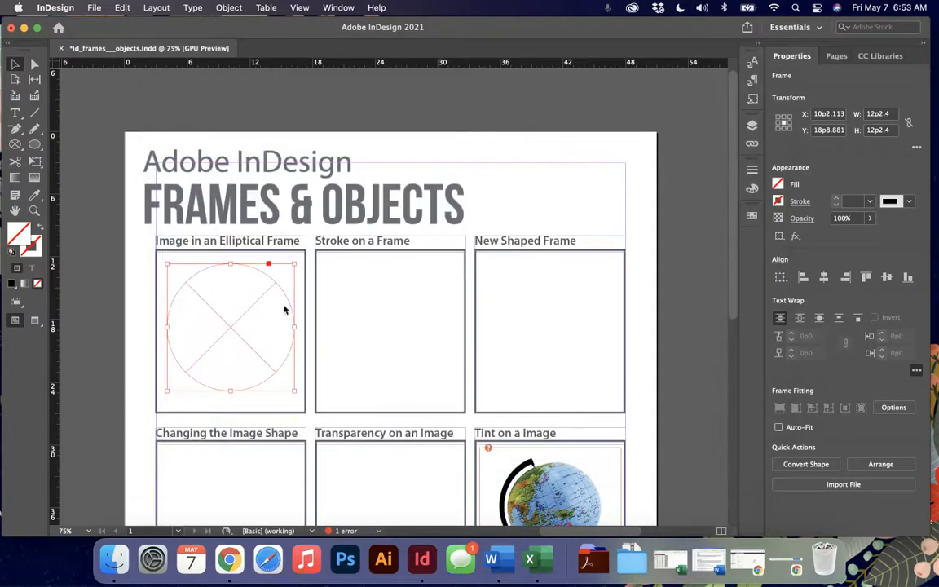
click(231, 328)
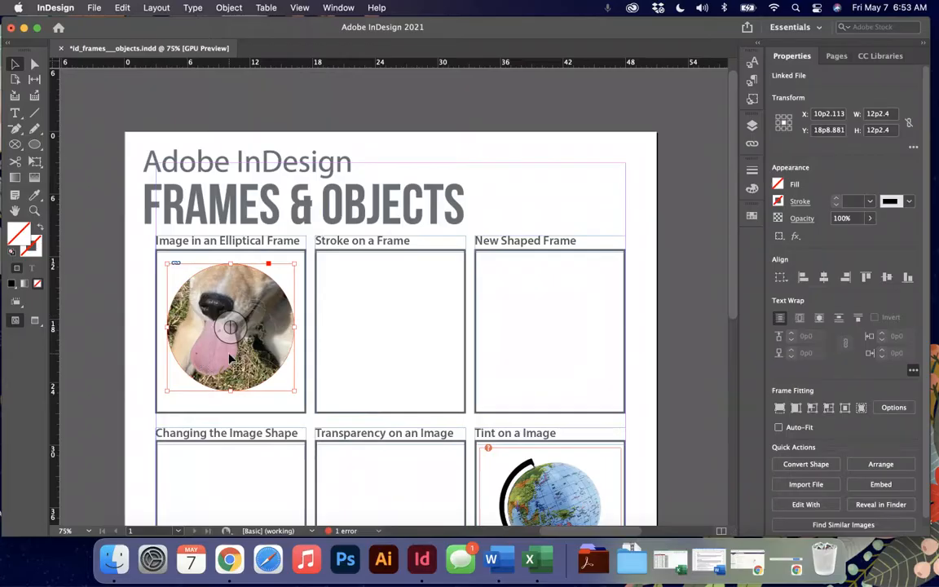
Try Fit Frame to Content on the circular photo frame, and undo it.
right_click(233, 299)
mouse_move(284, 301)
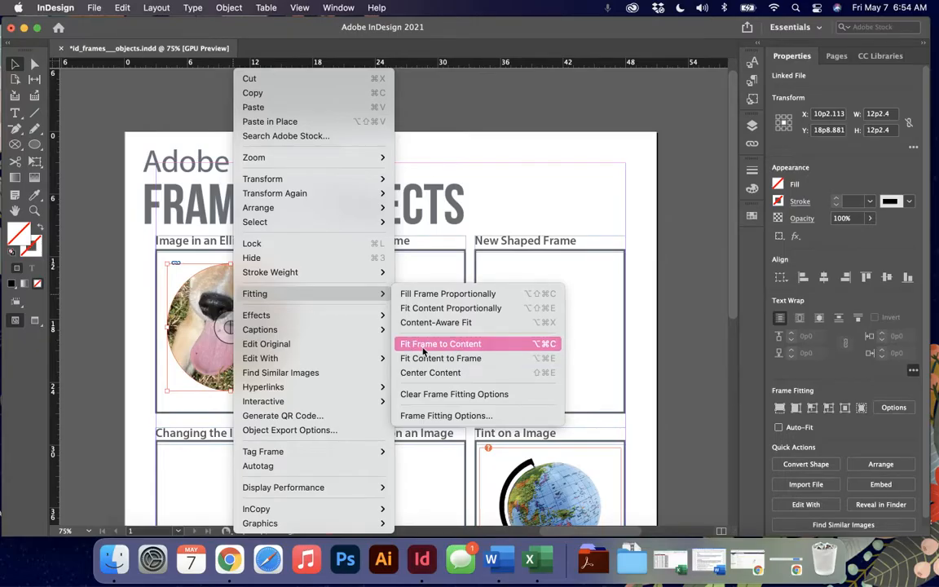
click(440, 344)
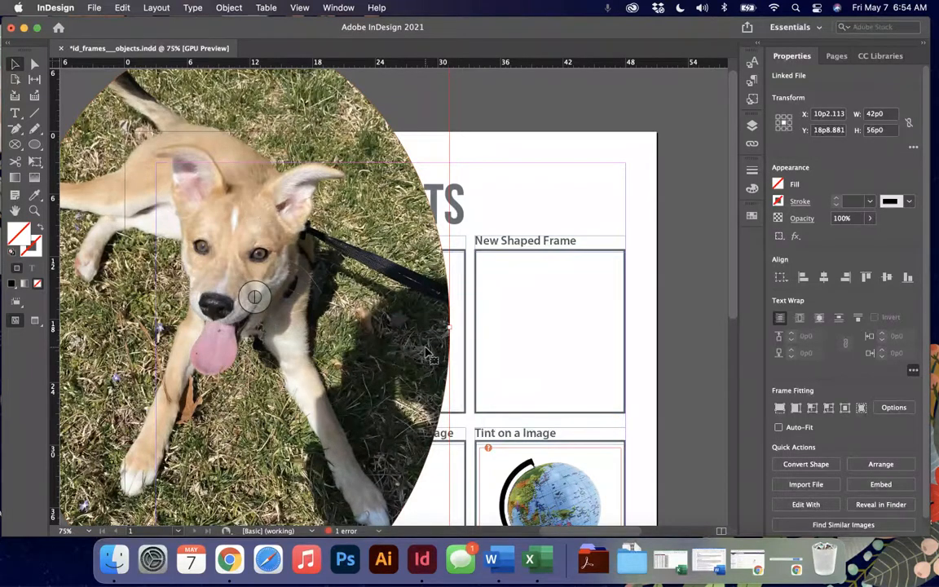
key(super+z)
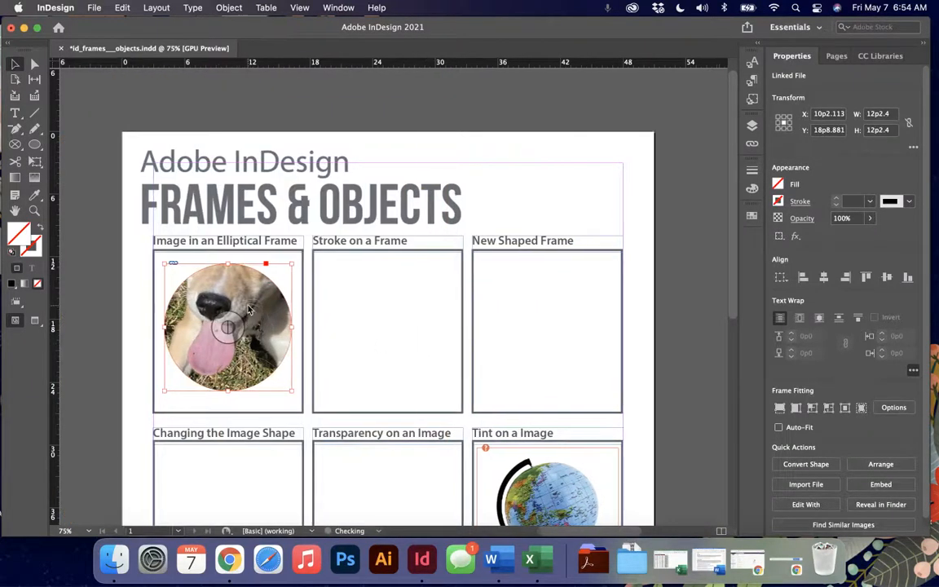
Apply Fill Frame Proportionally to the photo in the circular frame.
right_click(245, 326)
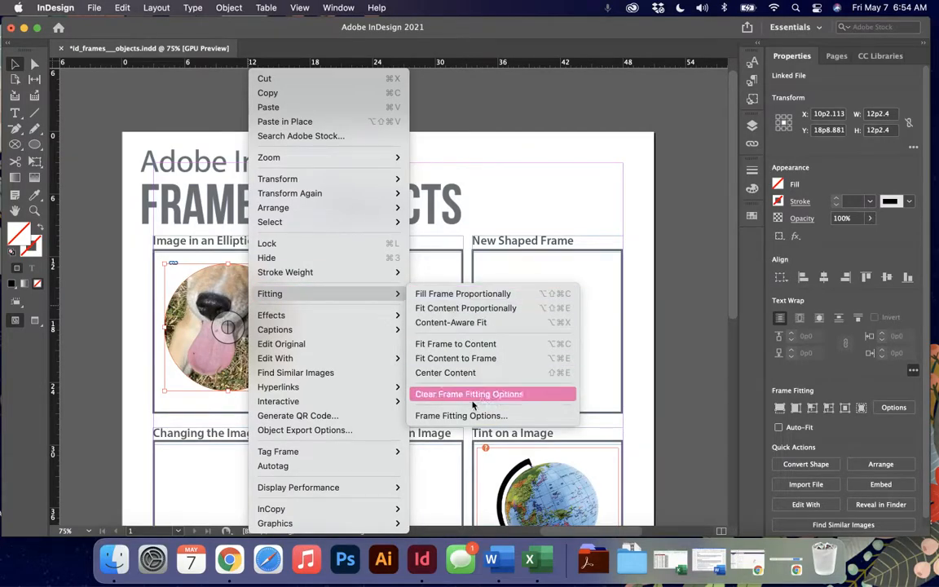
click(445, 294)
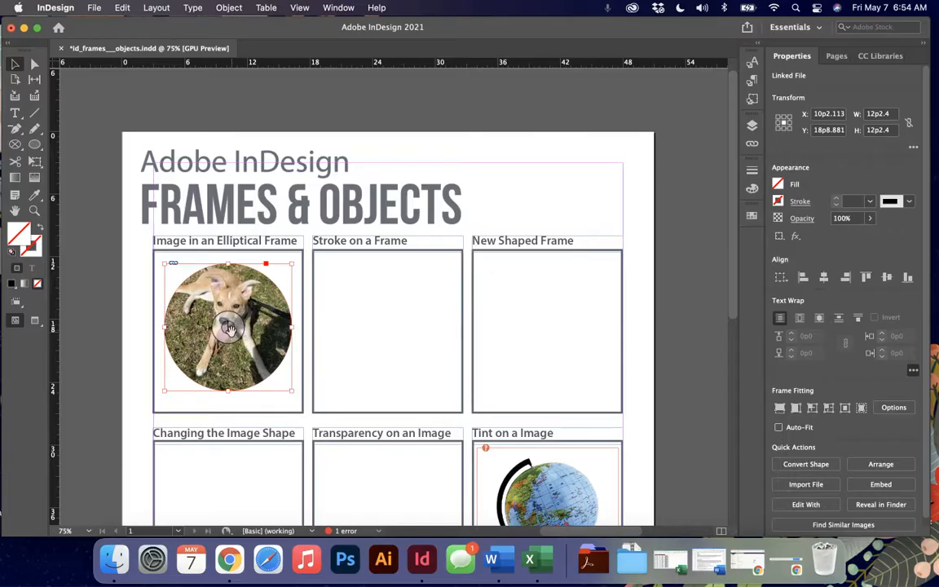
Reposition the dog photo inside the circular frame so that it sits slightly lower and still fills the circle.
click(228, 327)
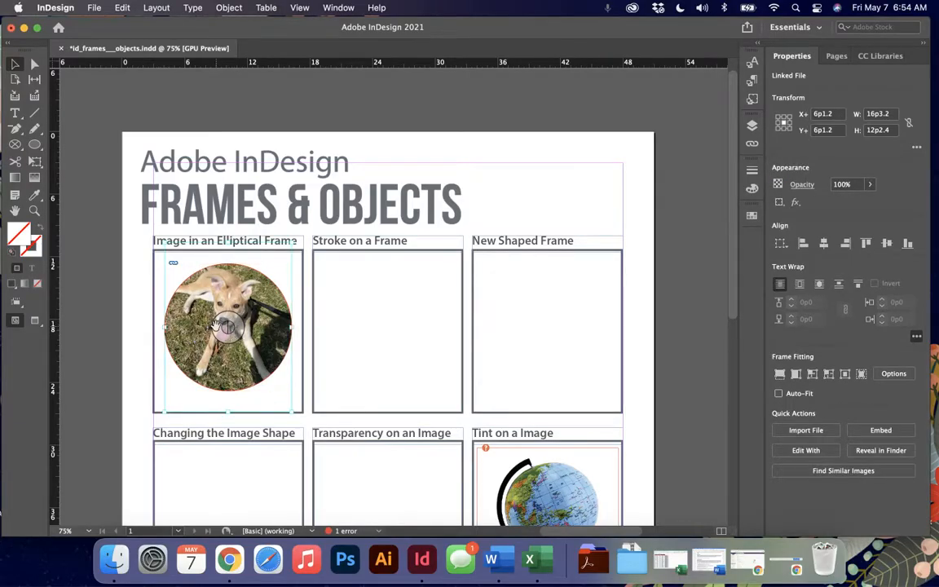
key(super+equal)
key(super+equal)
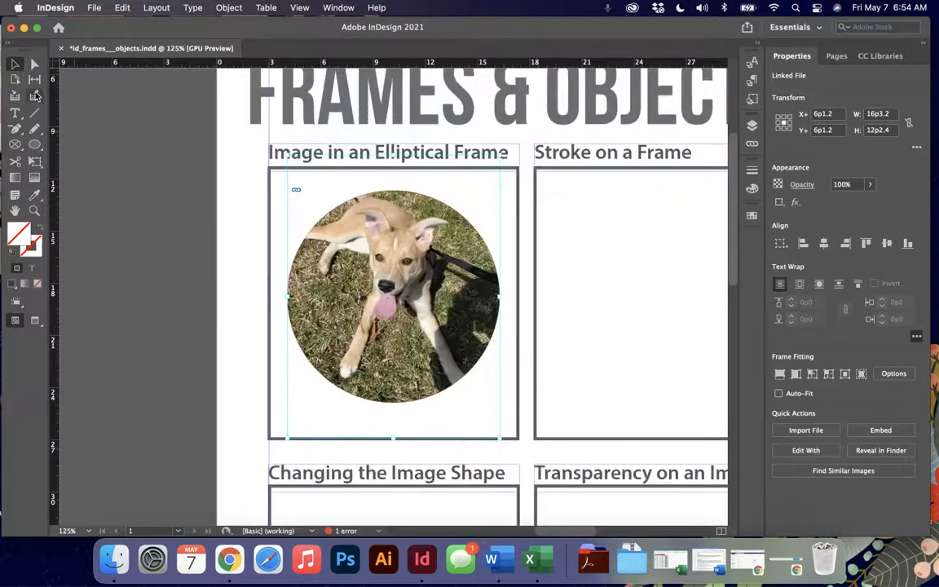
drag(393, 298, 393, 283)
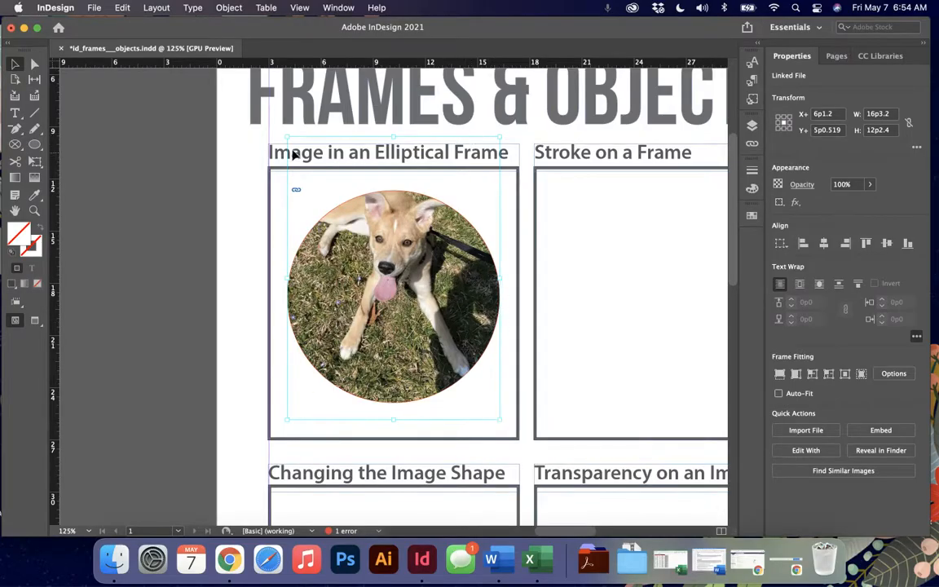
drag(387, 309, 387, 336)
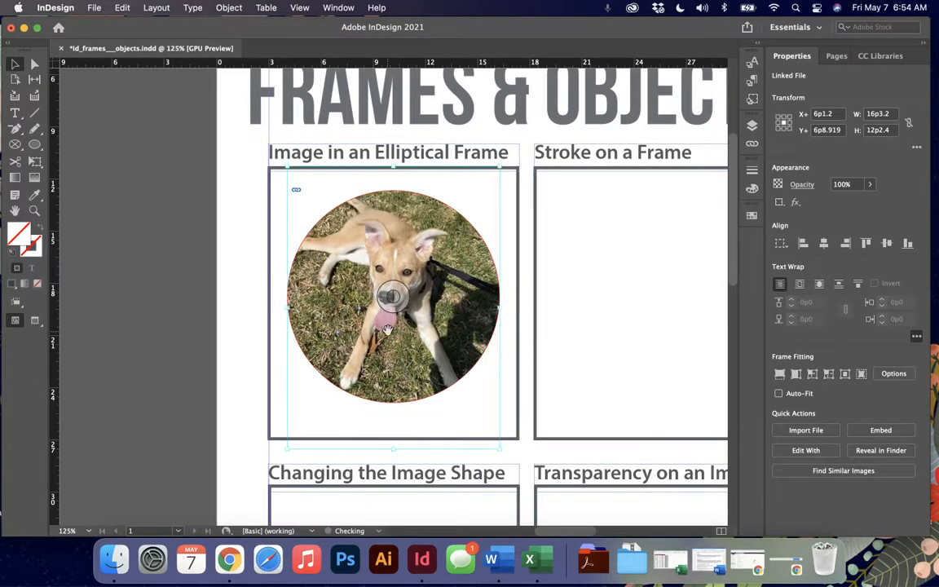
drag(356, 281, 303, 304)
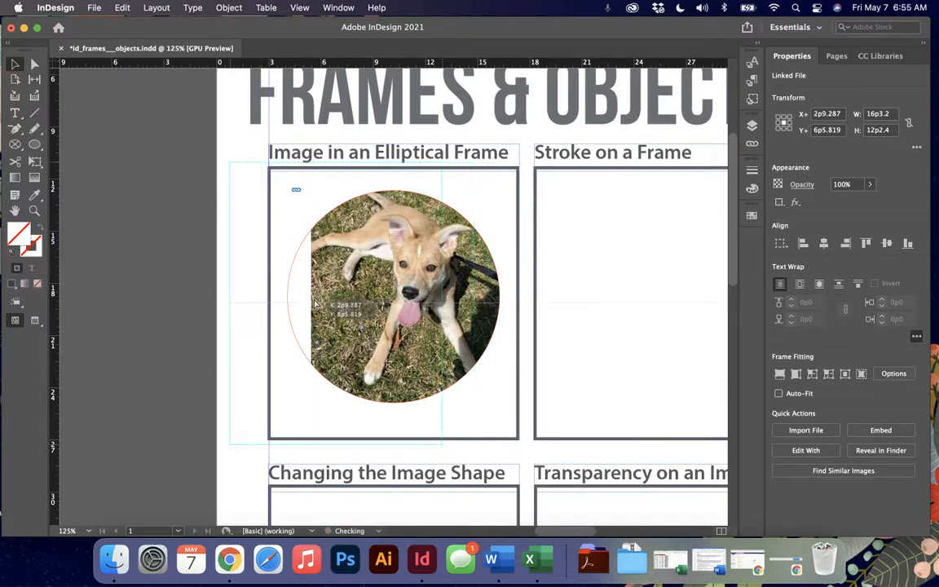
drag(399, 308, 447, 309)
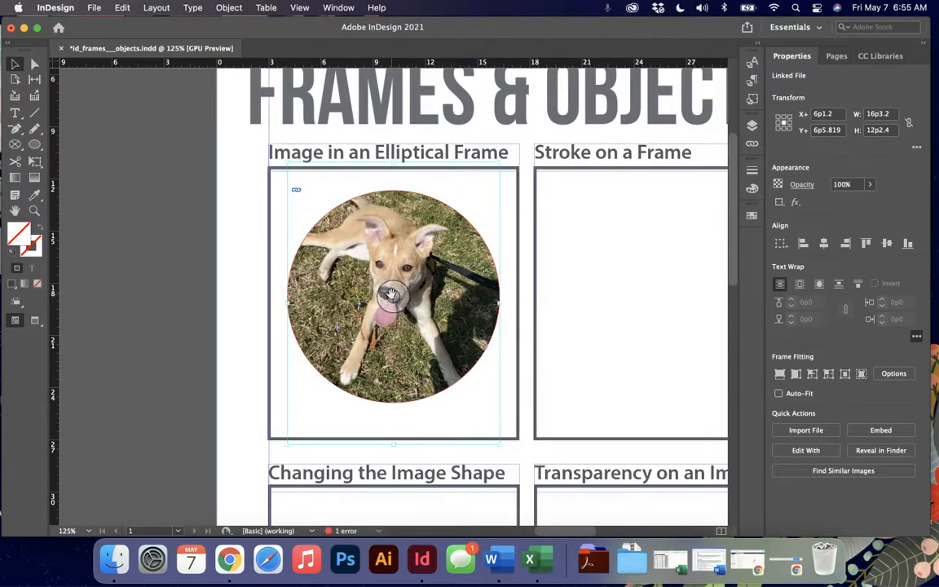
scroll(392, 295, right, 5)
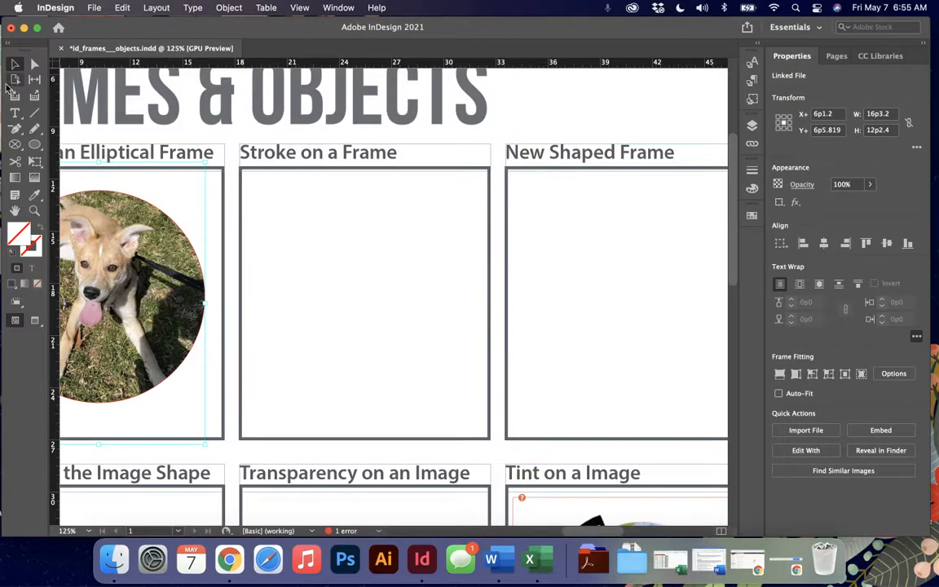
Duplicate the circular dog photo frame into the Stroke on a Frame box.
click(331, 295)
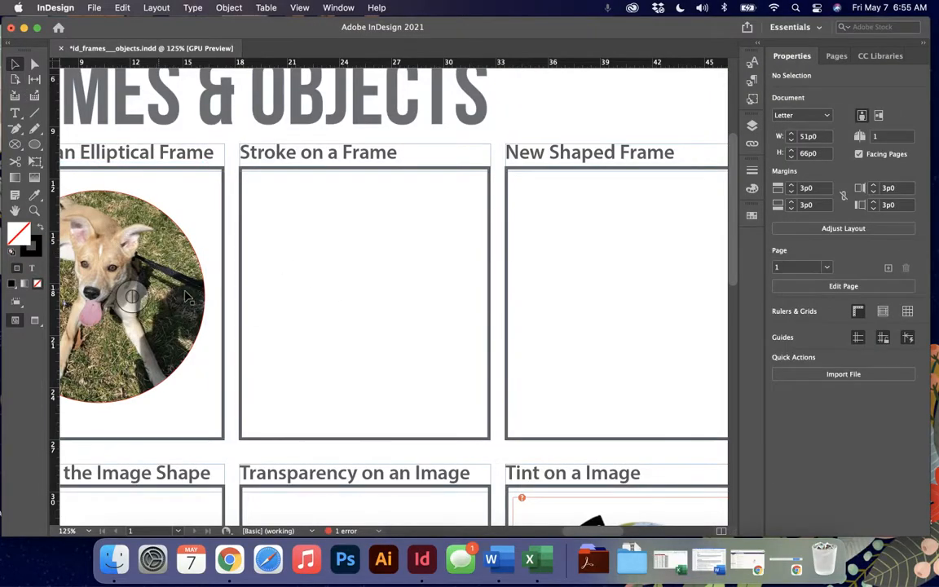
click(158, 256)
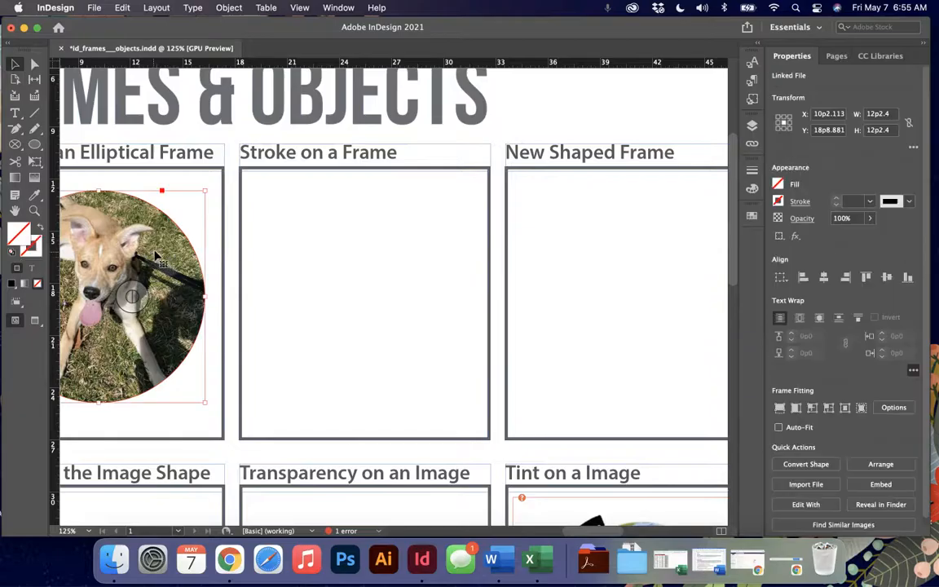
click(123, 8)
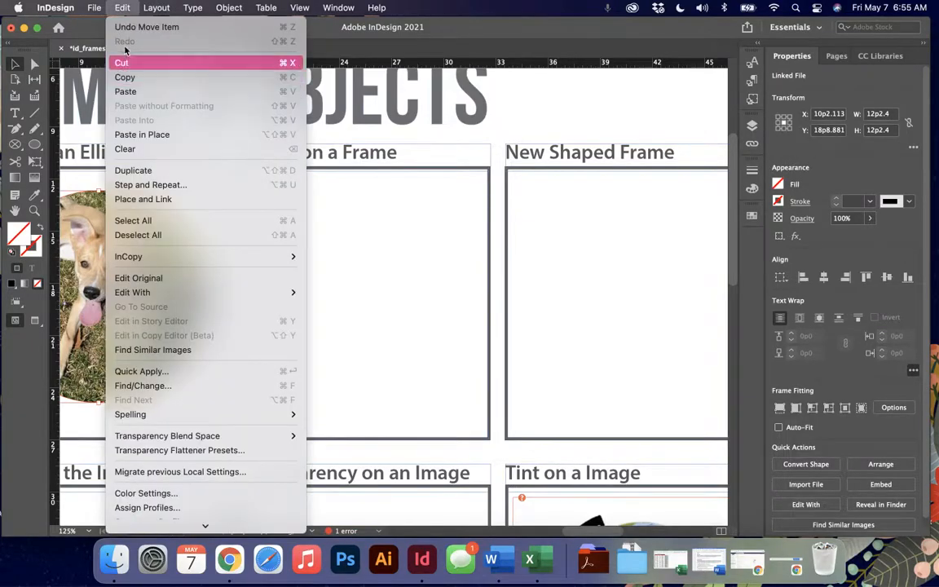
click(116, 6)
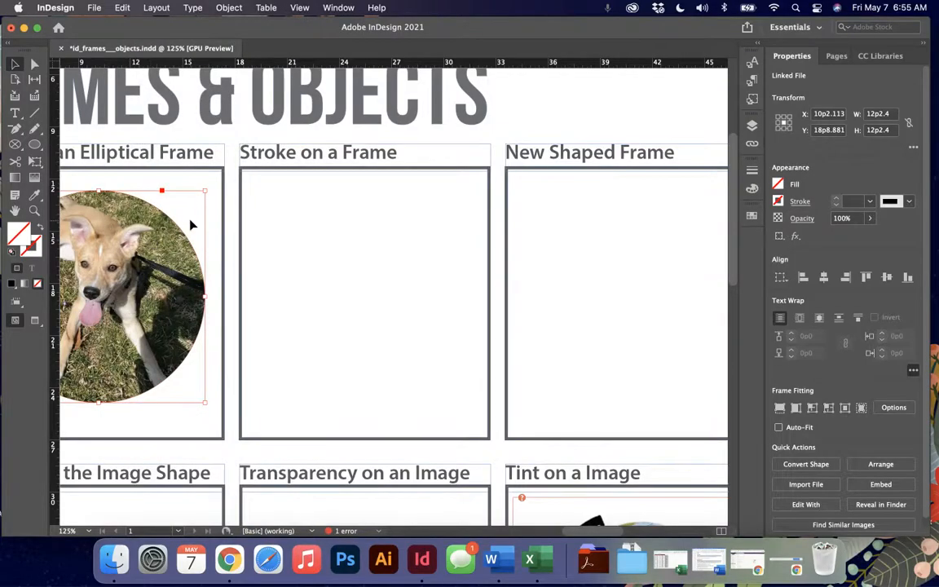
drag(150, 228, 410, 236)
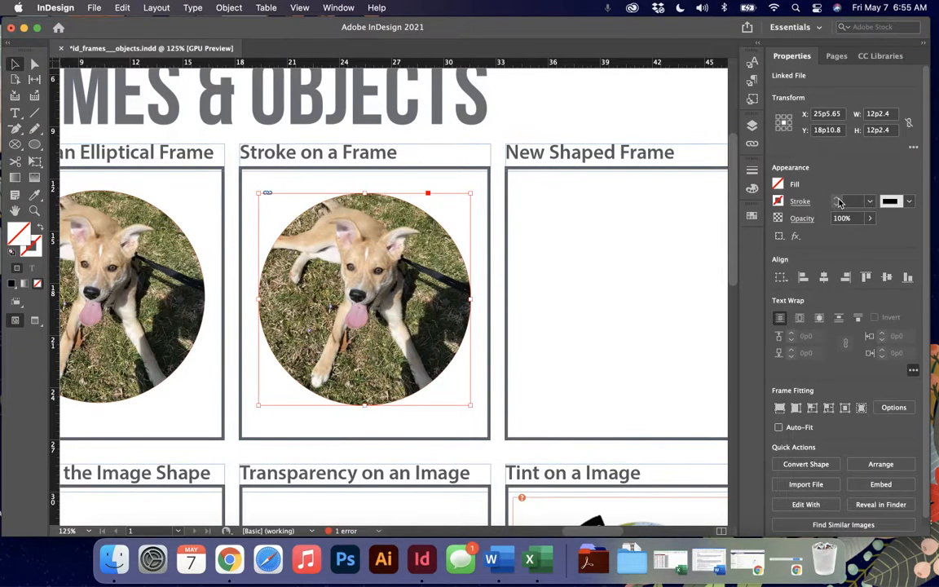
Apply the magenta C=0 M=100 Y=0 swatch as the stroke colour of the duplicated circular photo frame.
click(233, 194)
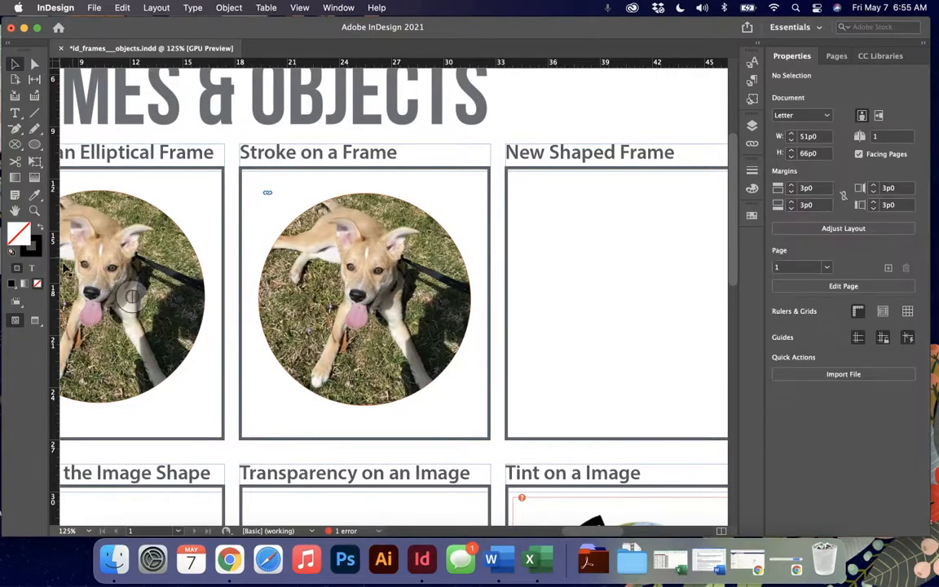
click(262, 267)
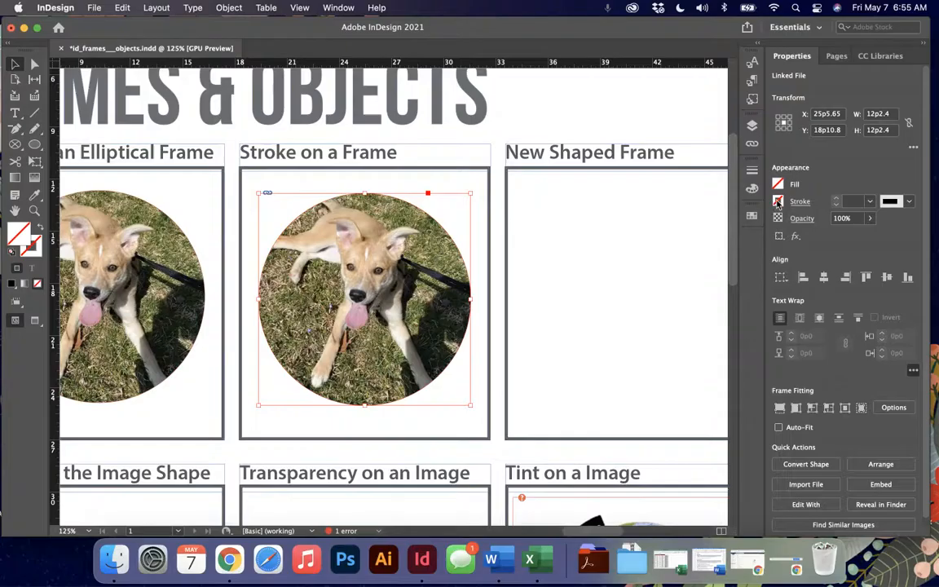
click(778, 202)
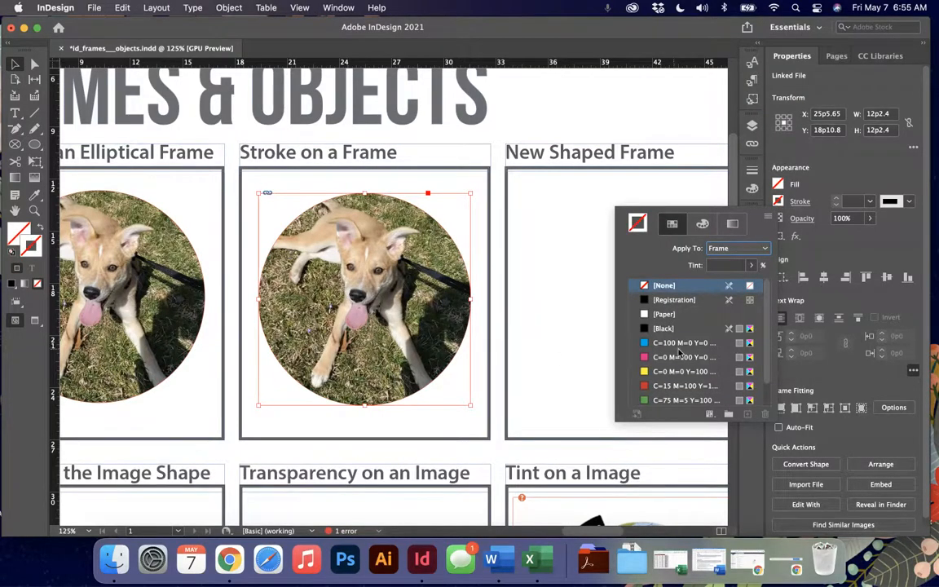
click(675, 358)
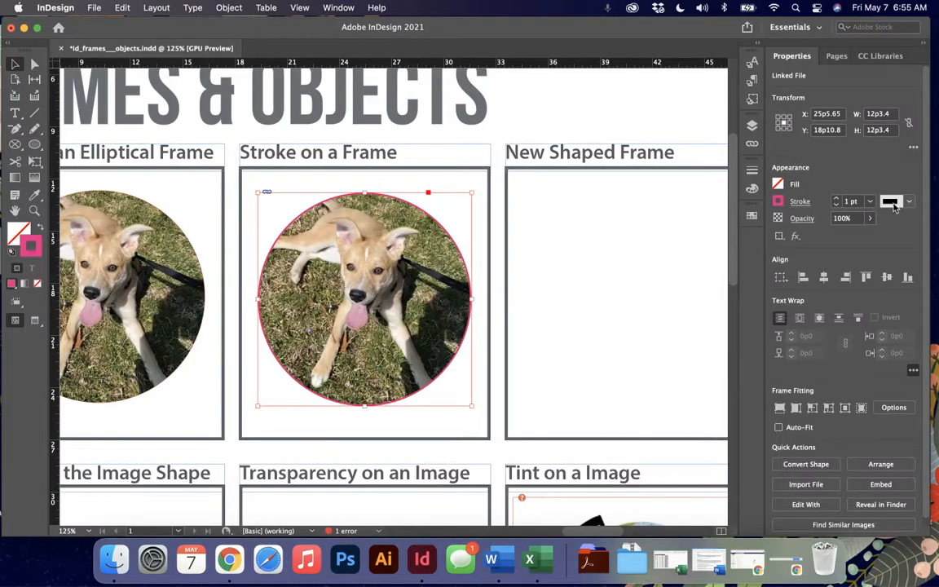
Set the duplicated circular frame's stroke type to Japanese Dots and its weight to 6 pt.
click(803, 204)
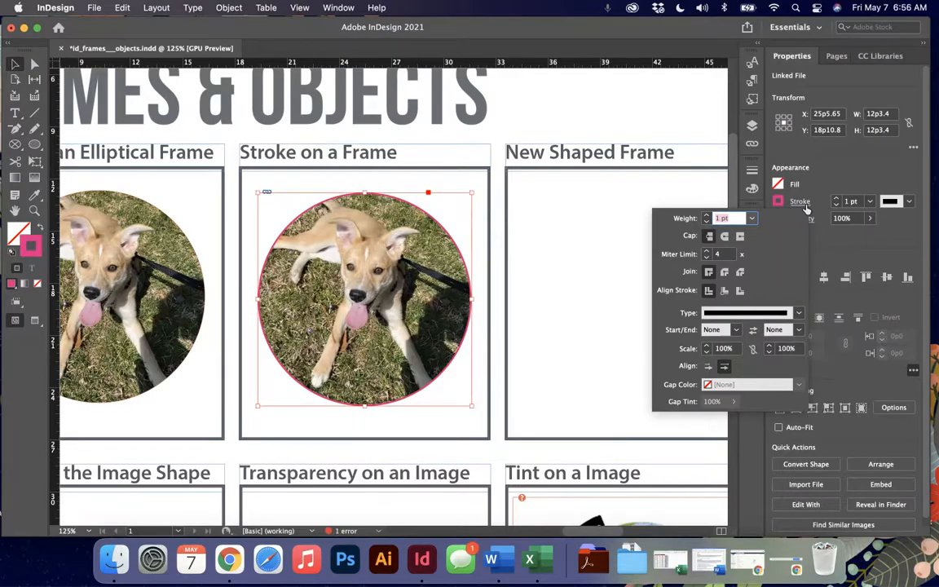
click(723, 315)
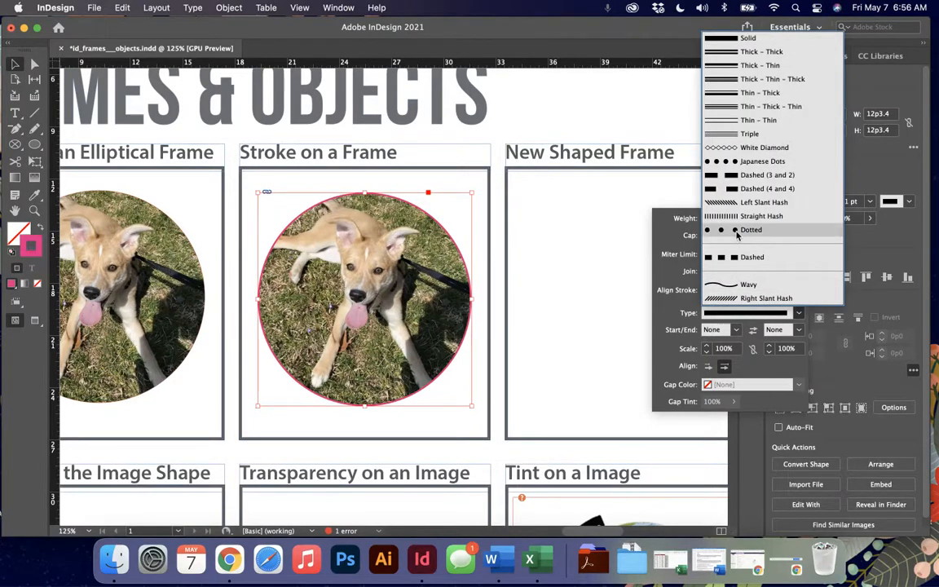
click(738, 162)
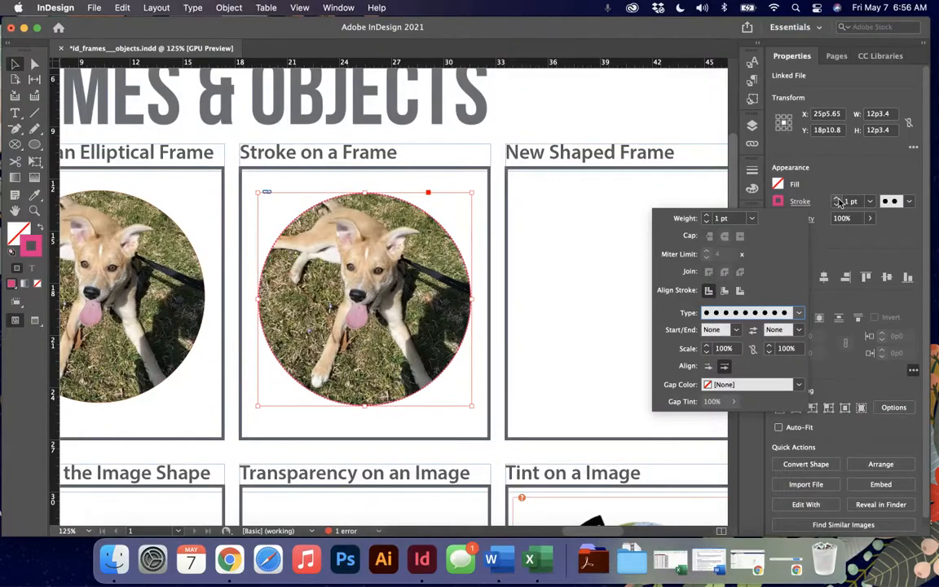
click(838, 201)
click(837, 200)
click(838, 201)
click(838, 201)
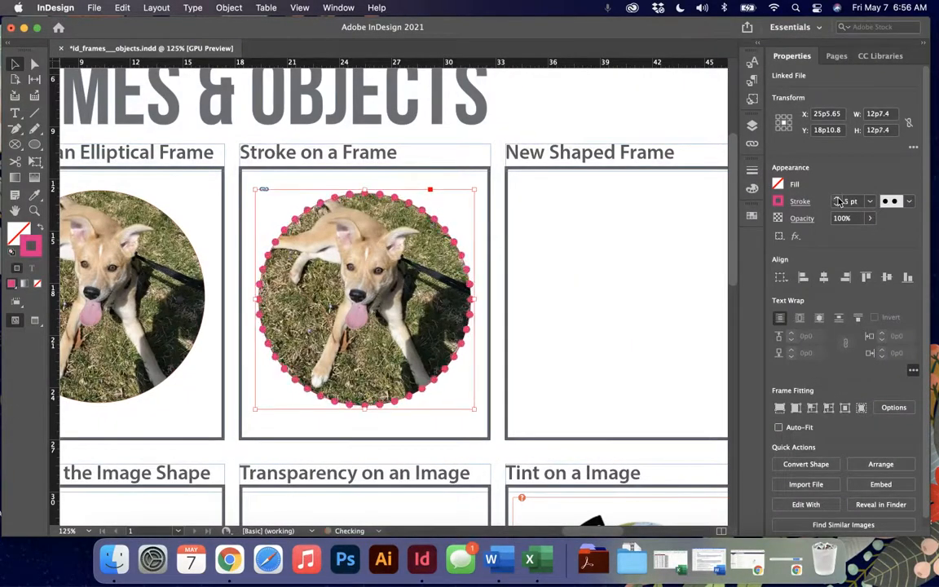
click(837, 201)
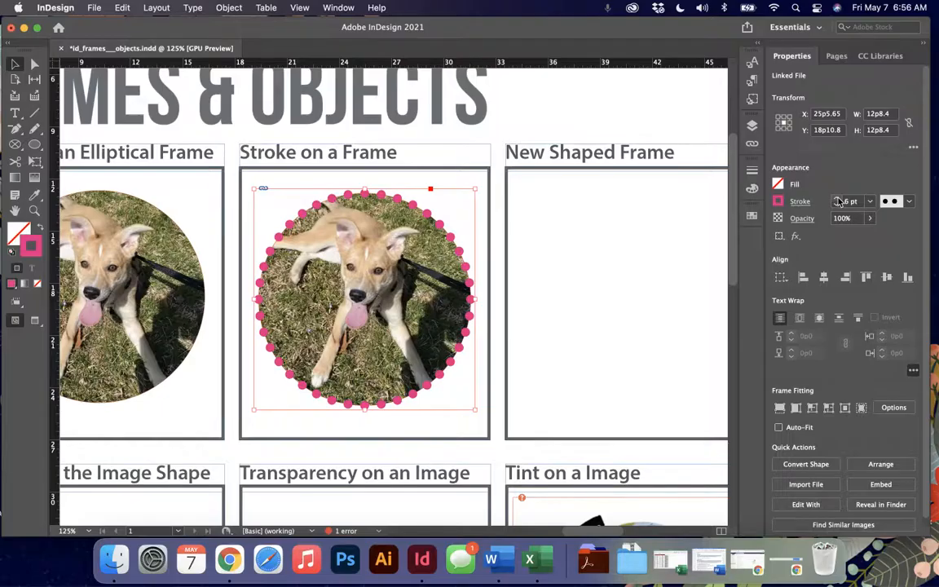
Try aligning the dotted stroke to the inside of the circular frame, and settle on outside alignment.
click(797, 202)
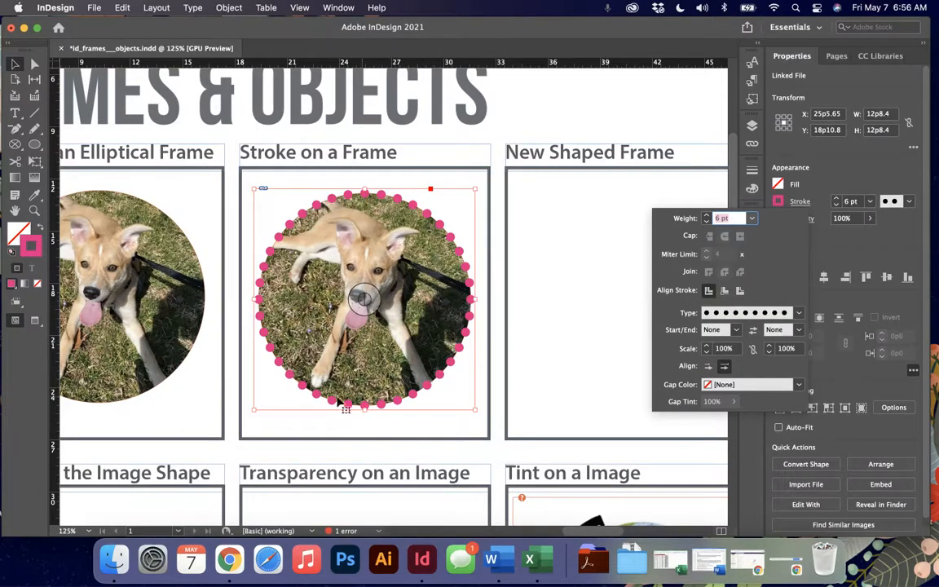
click(724, 292)
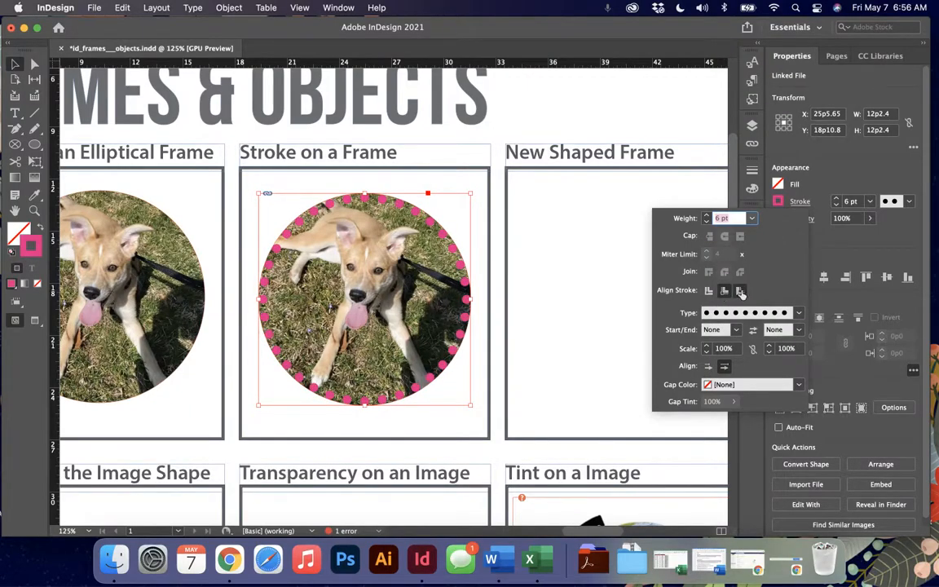
click(740, 291)
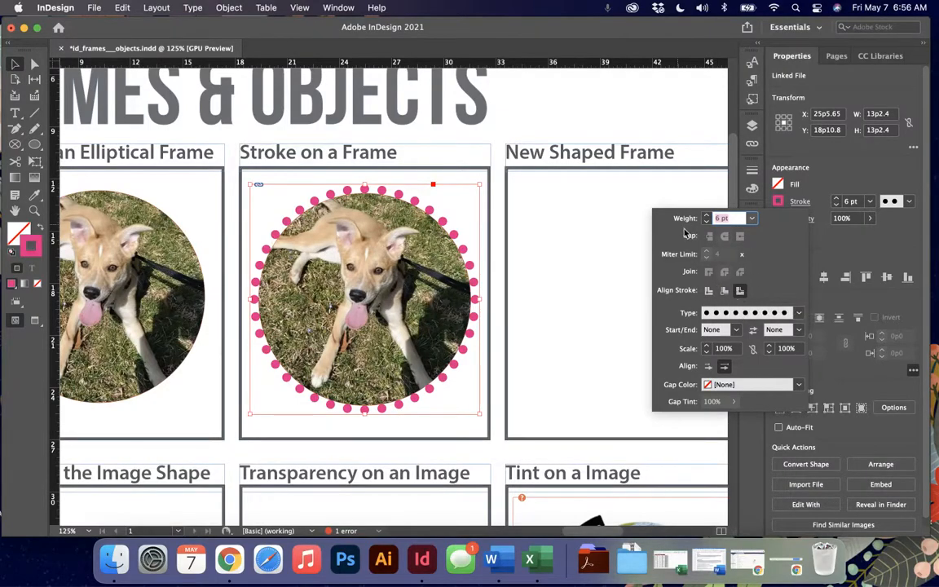
click(708, 346)
click(708, 347)
click(707, 353)
click(736, 330)
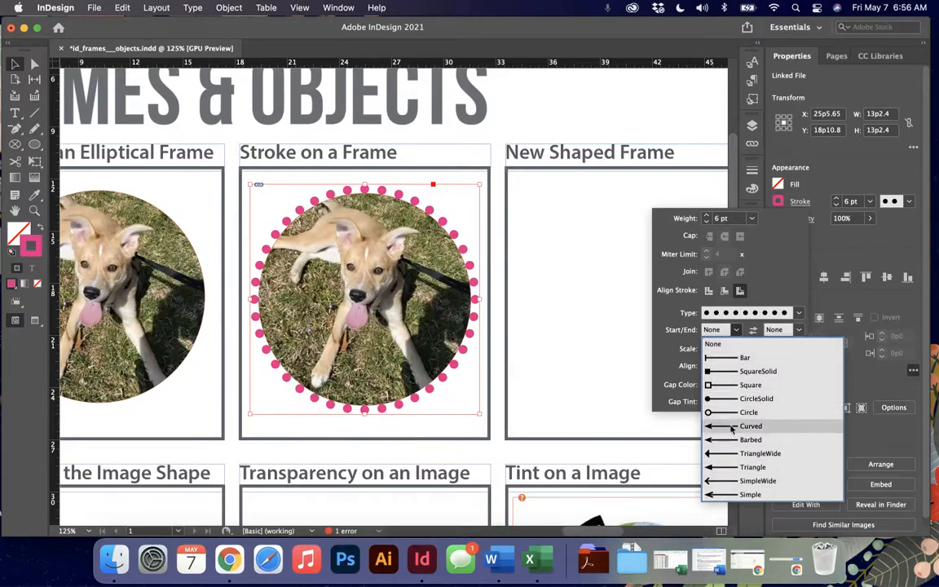
click(791, 258)
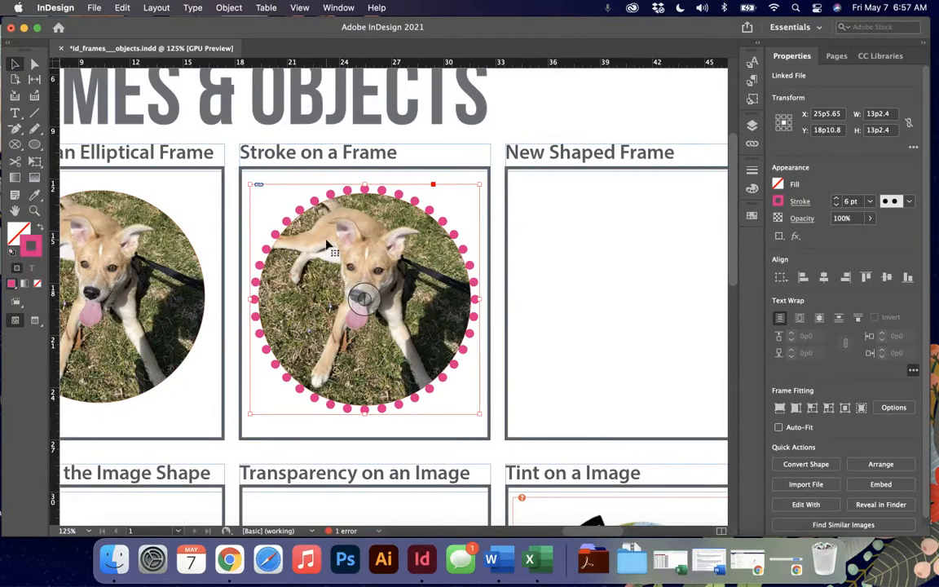
Draw a rectangular frame about 11p1 wide and 12p10 high inside the New Shaped Frame box.
scroll(327, 245, right, 5)
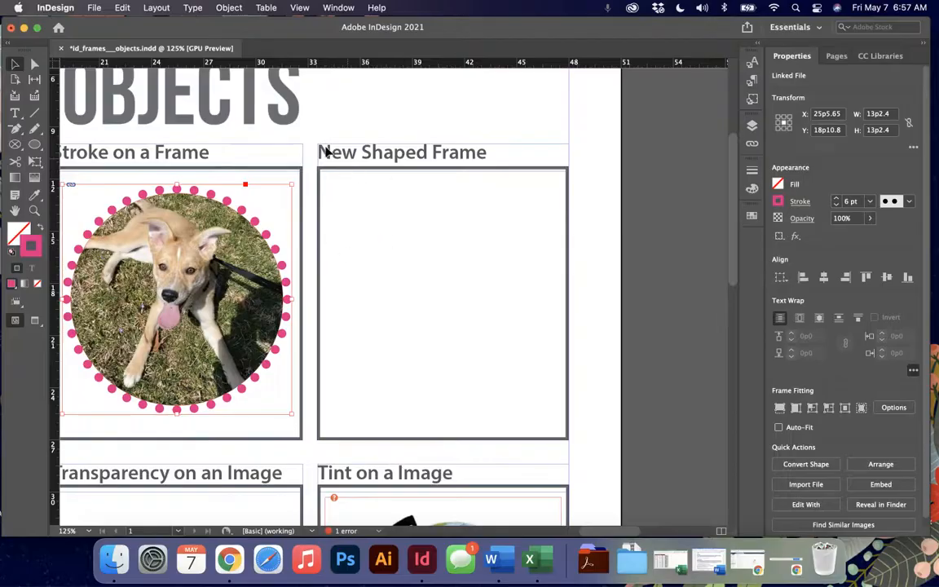
click(15, 145)
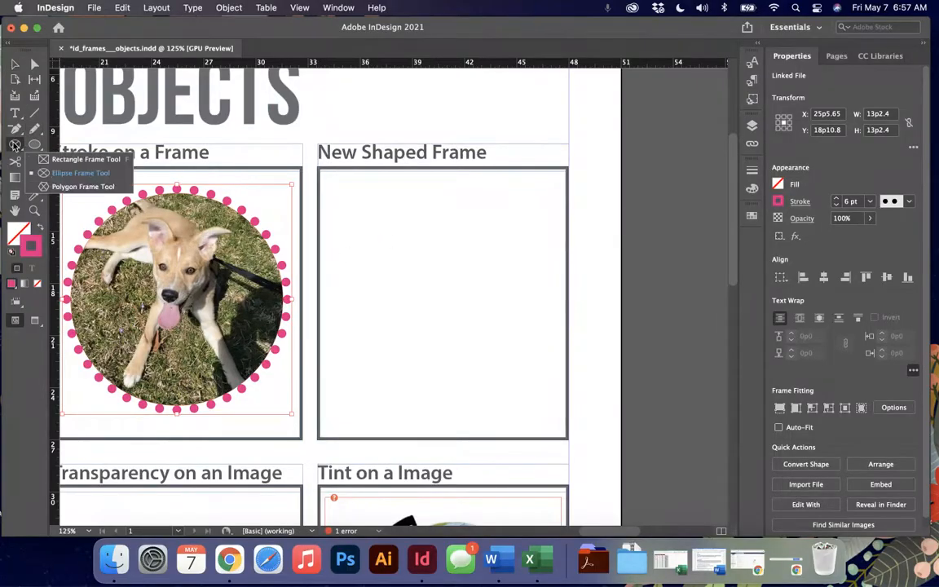
click(51, 159)
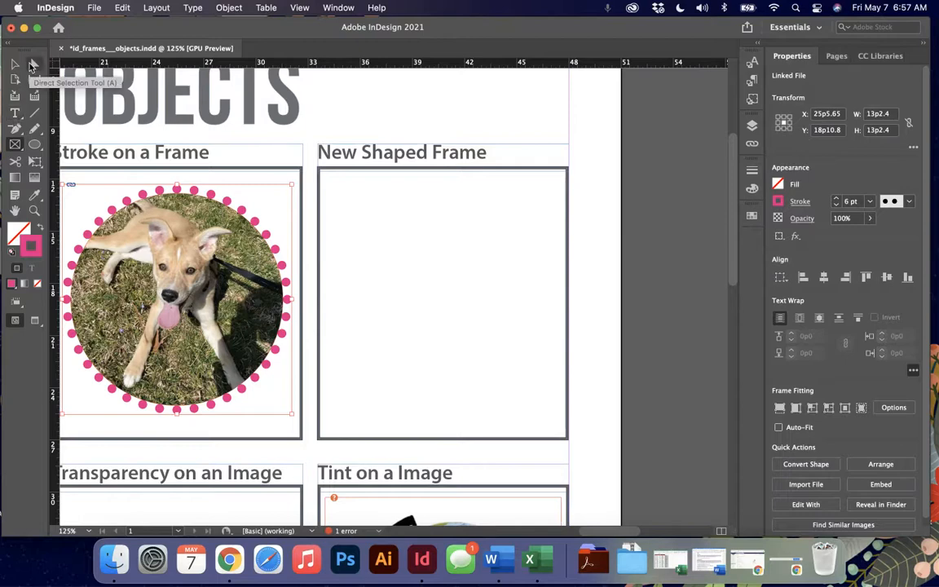
click(15, 128)
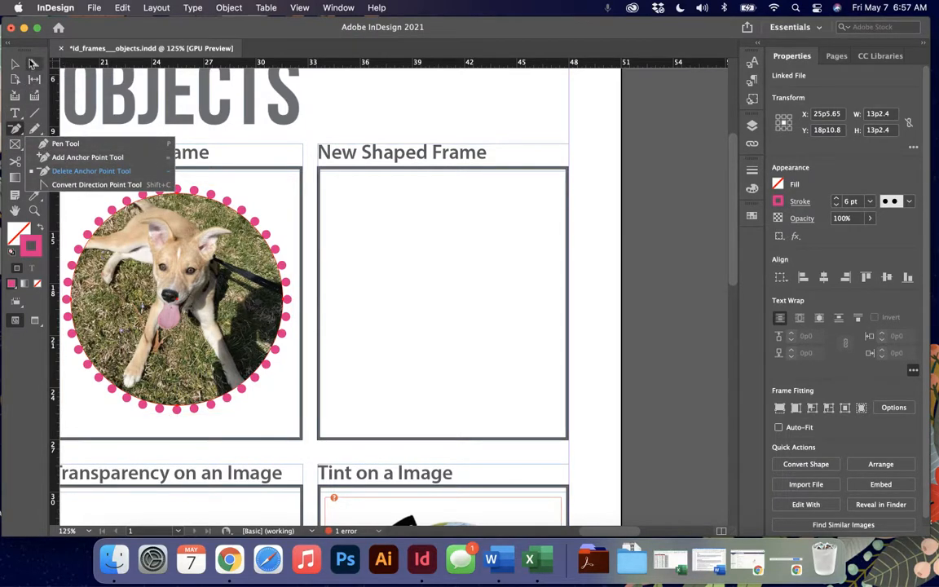
click(18, 64)
click(15, 144)
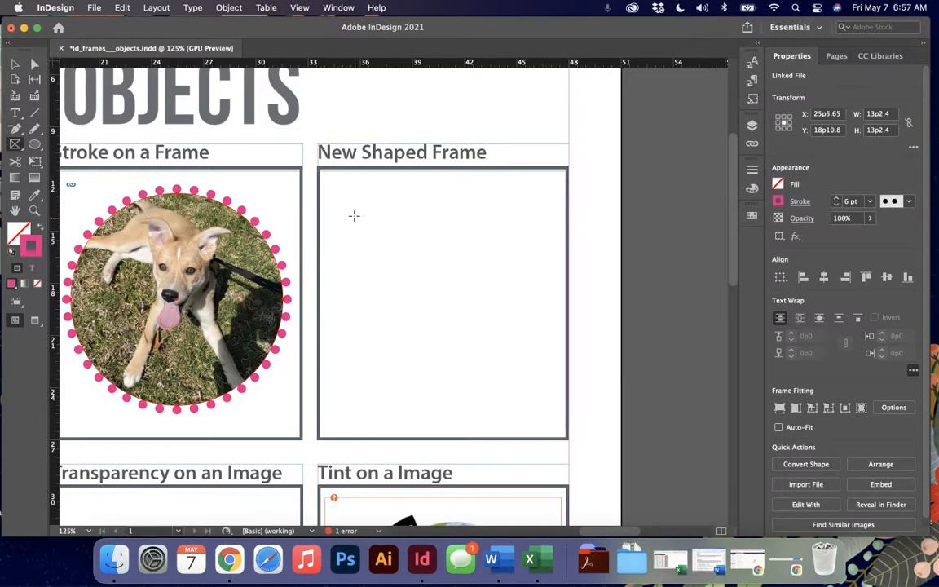
drag(349, 192, 542, 416)
scroll(541, 416, down, 3)
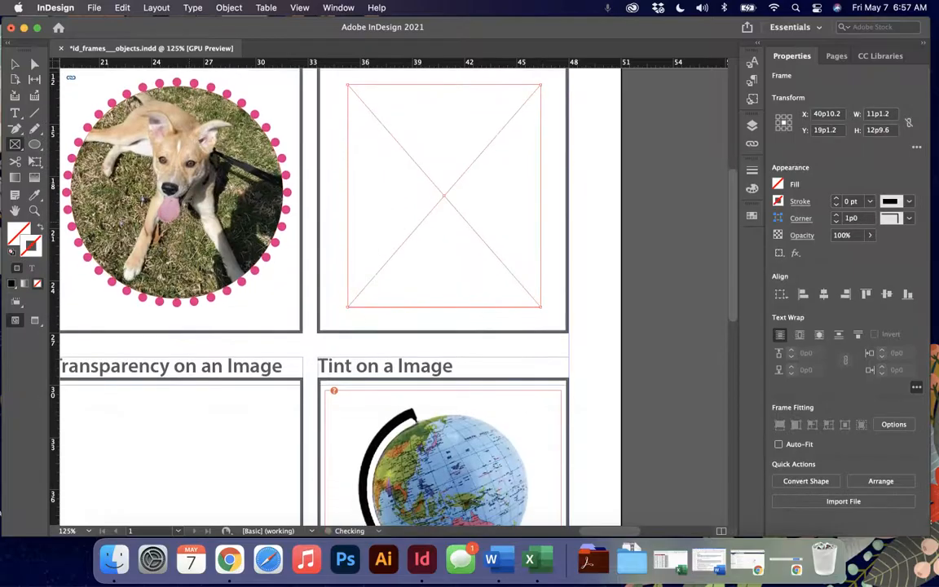
Try adding an anchor point near the middle of the new rectangular frame's top edge with the Pen tool.
click(18, 145)
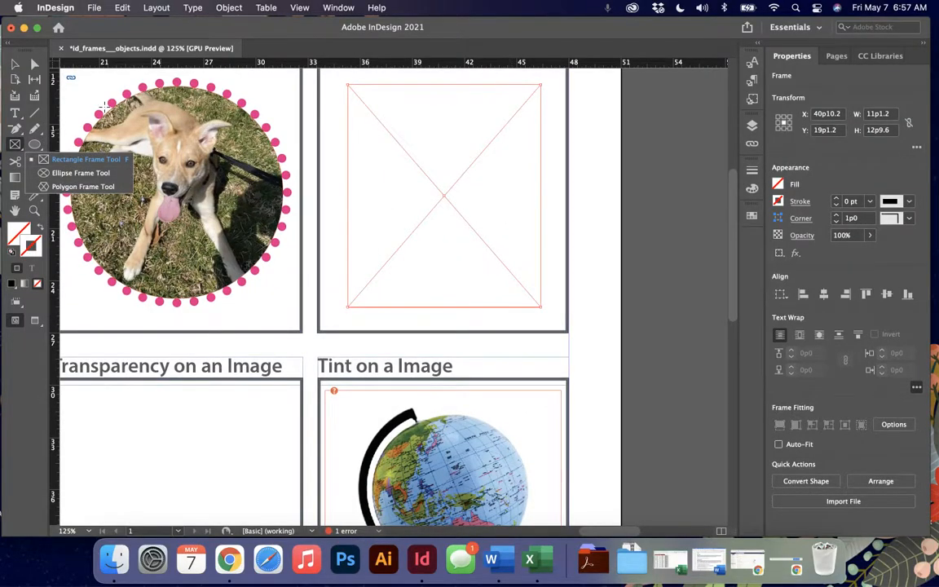
click(15, 63)
scroll(503, 199, up, 2)
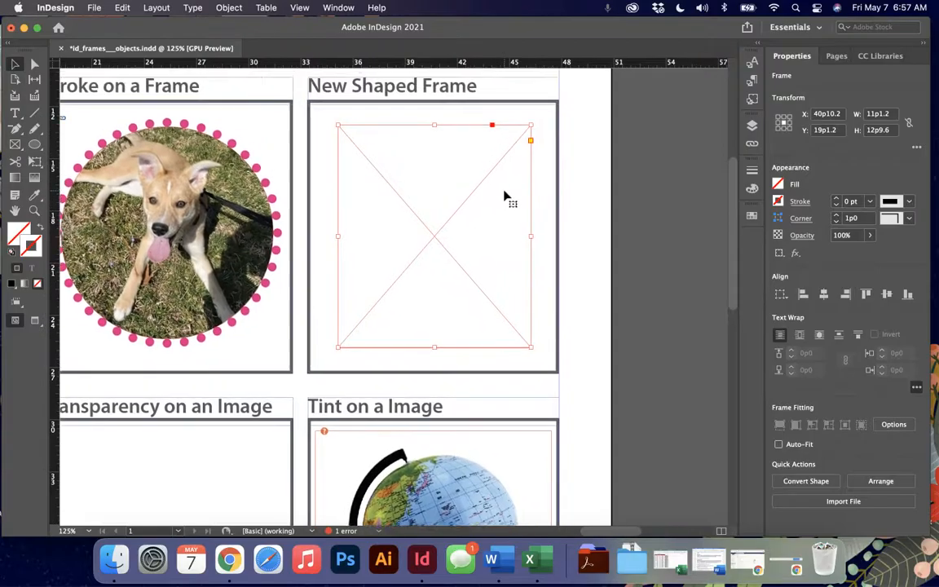
scroll(504, 198, up, 1)
scroll(504, 198, right, 2)
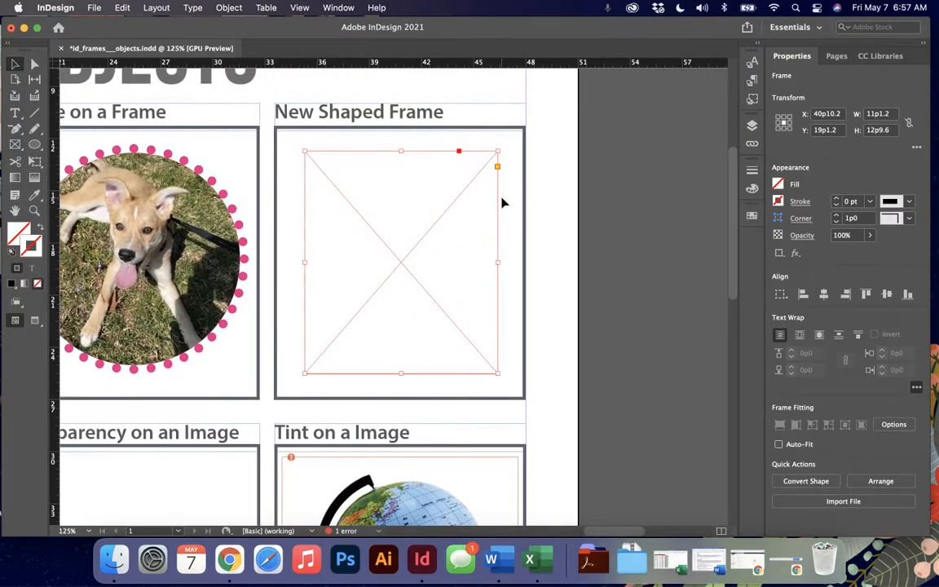
click(15, 128)
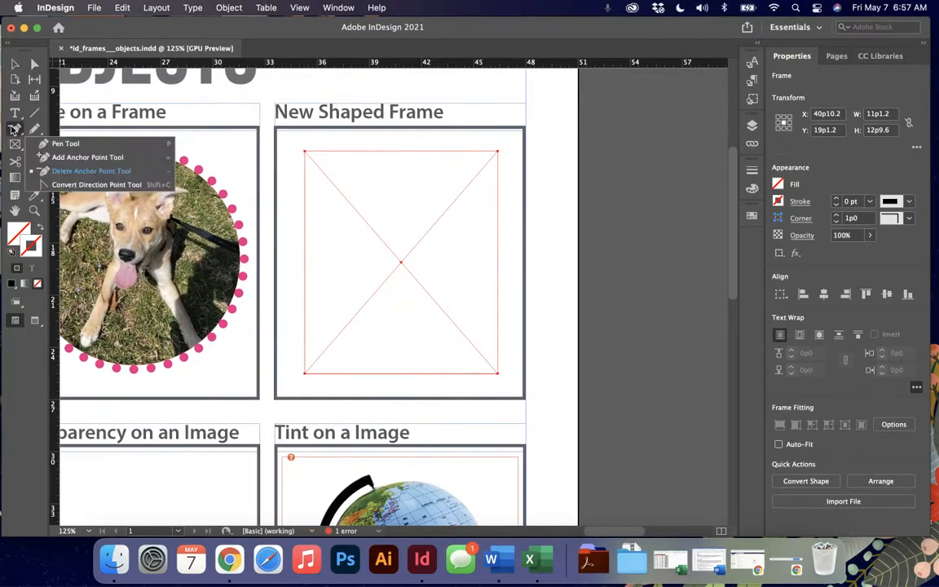
click(49, 146)
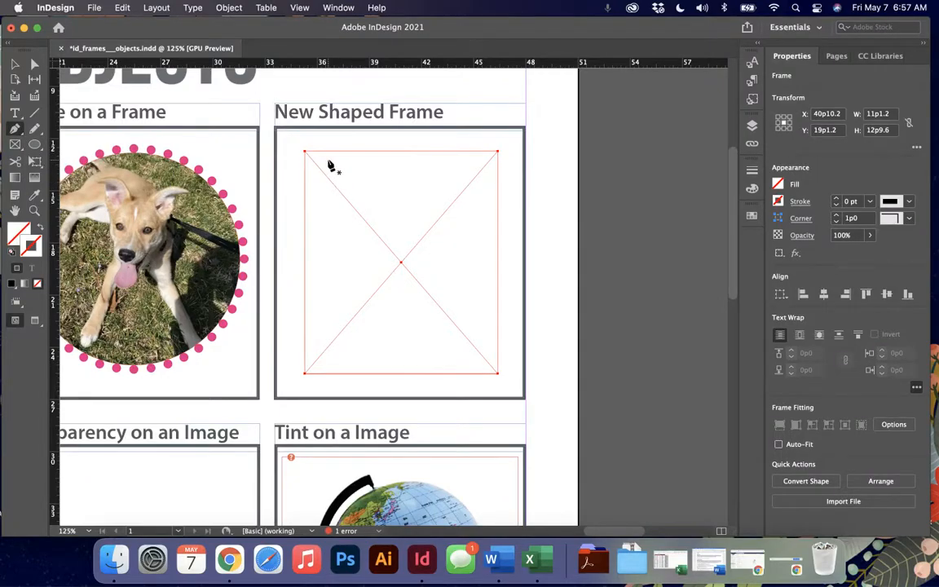
click(392, 152)
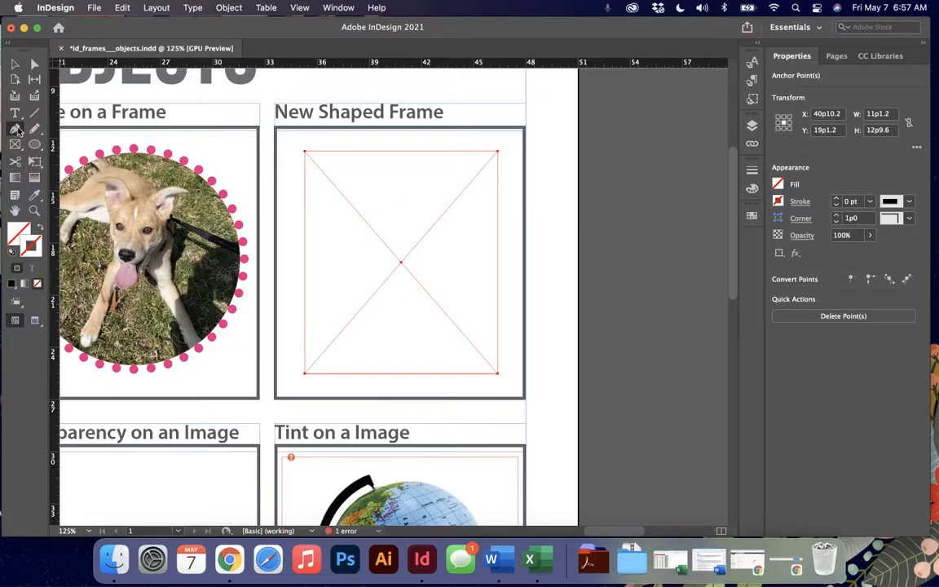
Curve the upper-left corner of the new frame outward with the Convert Direction Point tool.
drag(16, 131, 65, 185)
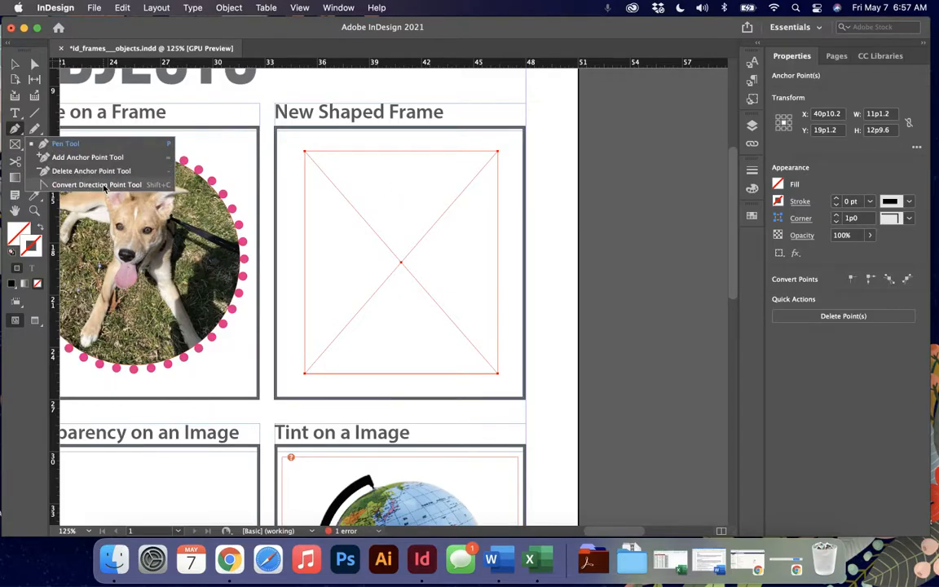
click(105, 186)
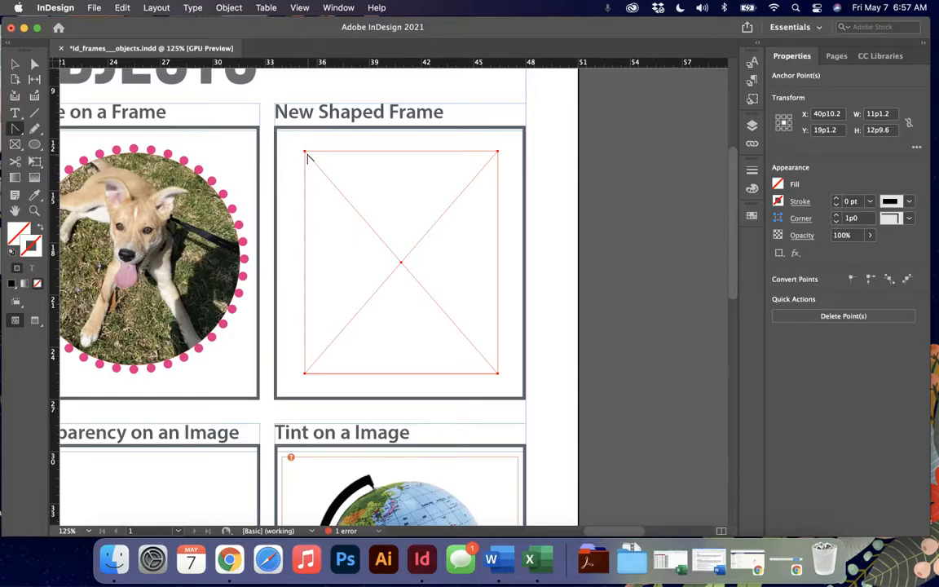
drag(306, 154, 245, 200)
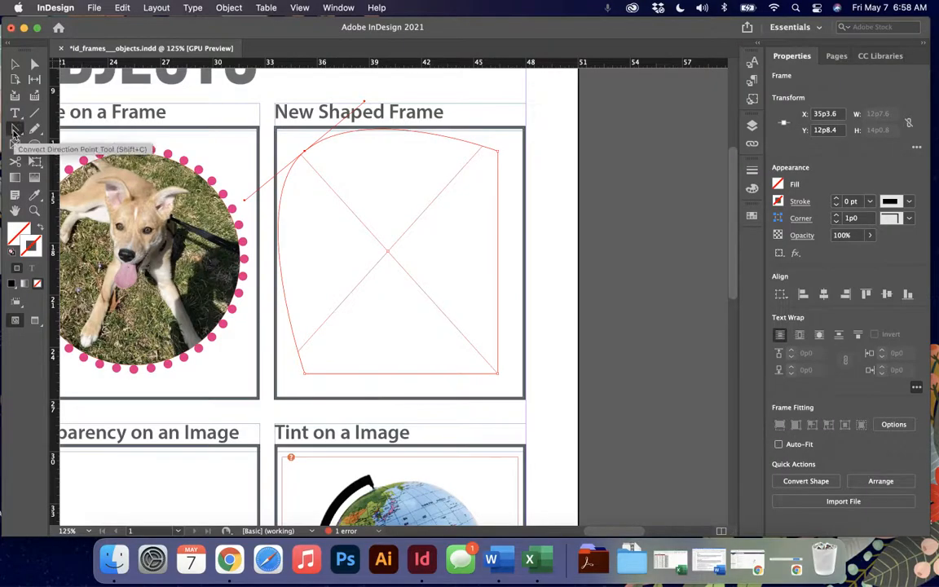
Delete the new frame's upper-right anchor point and move the remaining curved point to the top middle, with its direction line roughly horizontal.
drag(15, 128, 59, 160)
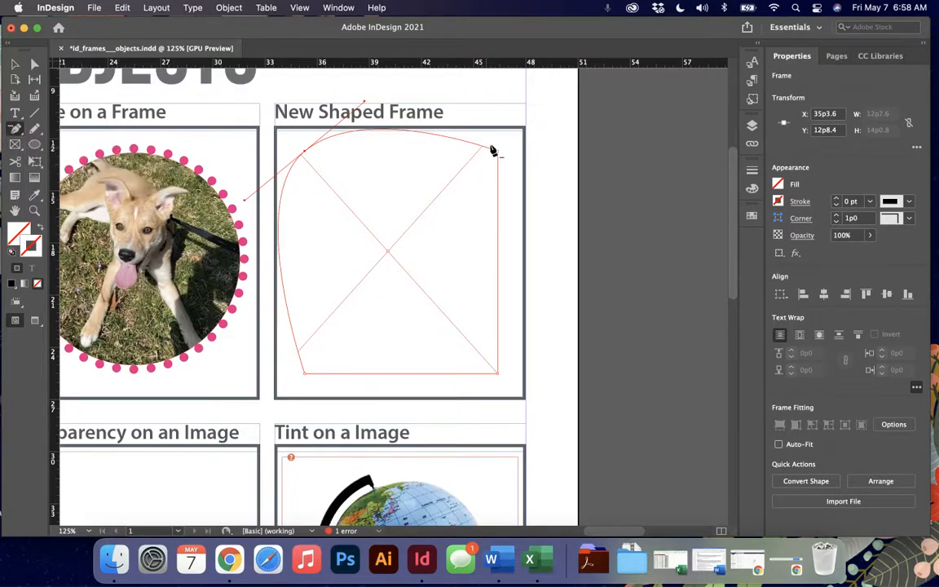
click(499, 152)
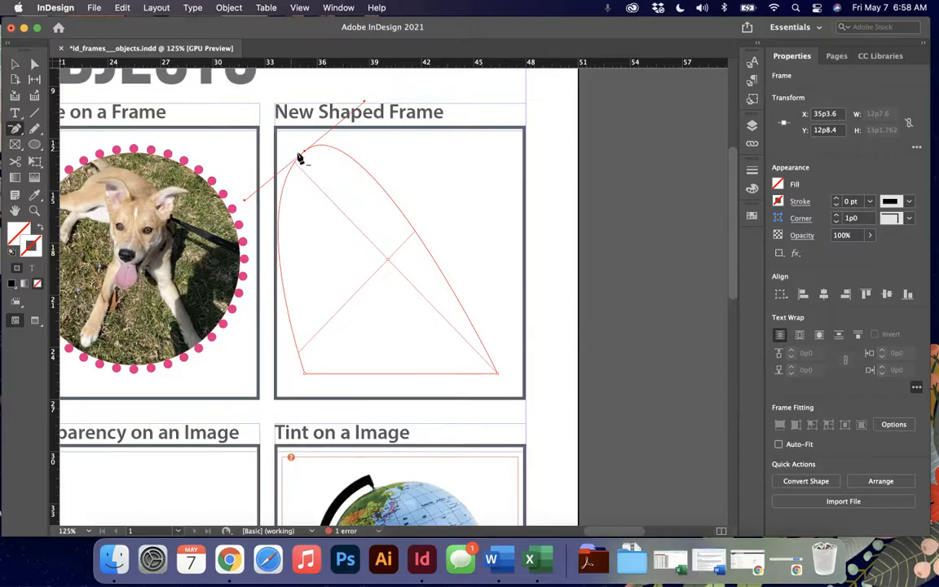
click(34, 64)
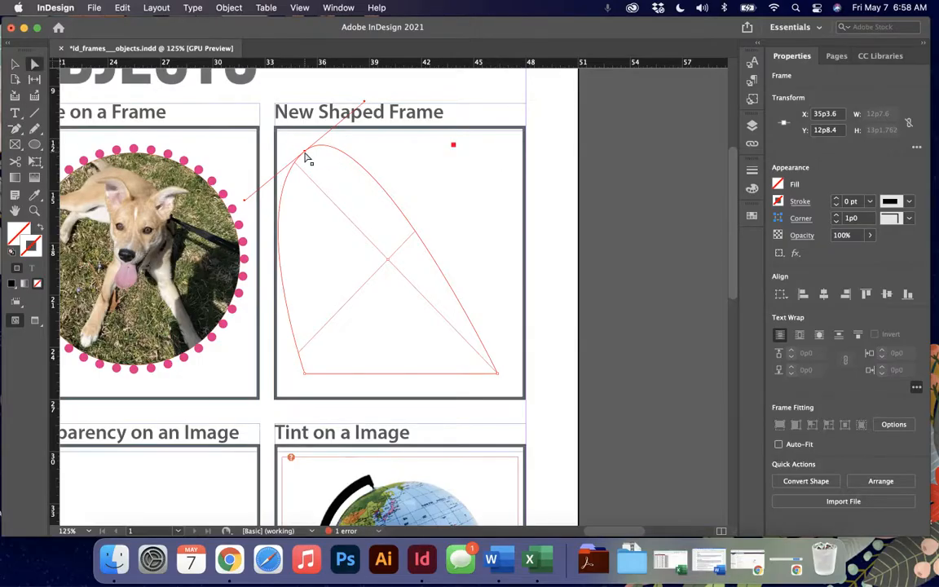
drag(308, 157, 394, 155)
drag(453, 108, 516, 161)
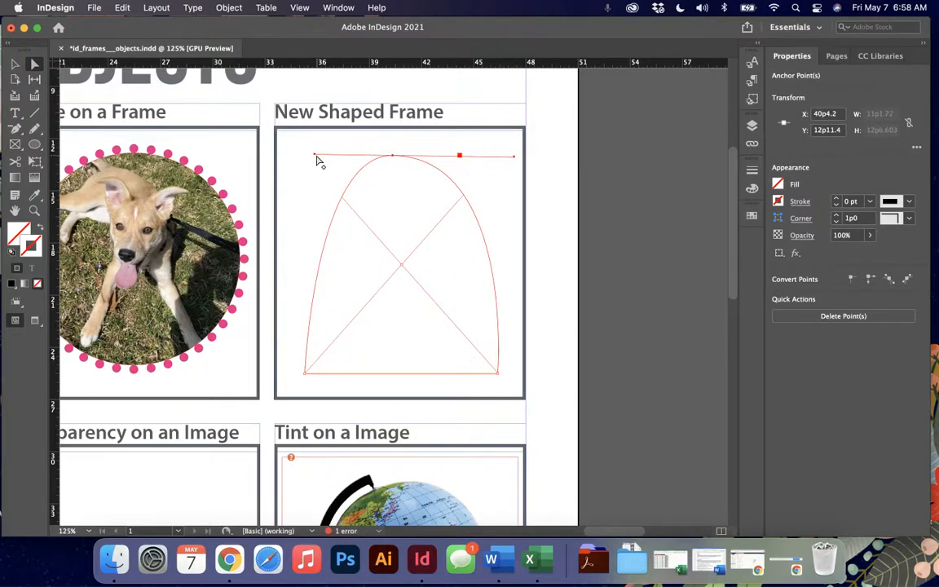
Adjust the top point and its direction handles into a symmetrical arch about 11p5 wide and 12p11 high, centred in the New Shaped Frame box.
click(311, 159)
drag(311, 159, 282, 155)
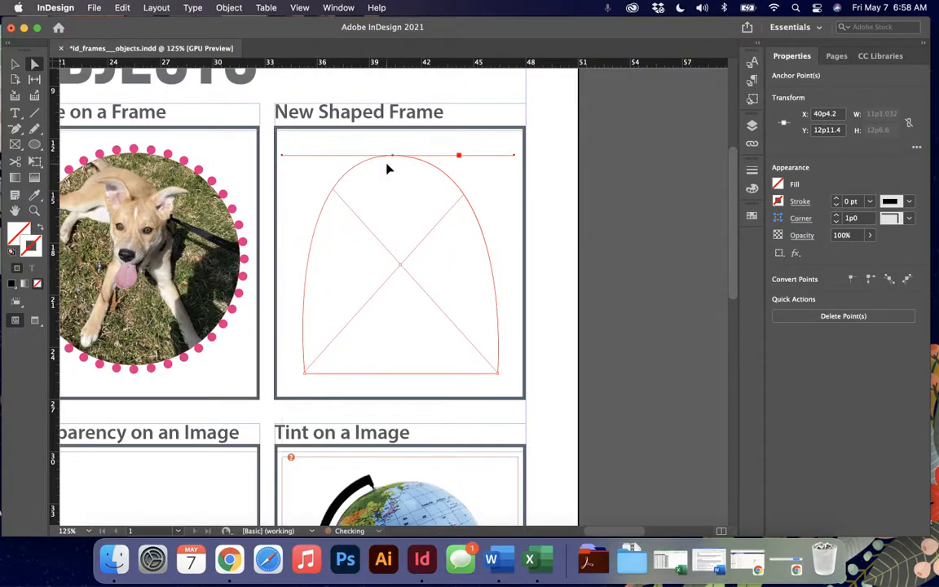
mouse_move(393, 160)
mouse_down()
mouse_move(411, 159)
mouse_move(402, 160)
mouse_move(404, 211)
mouse_move(402, 166)
mouse_up()
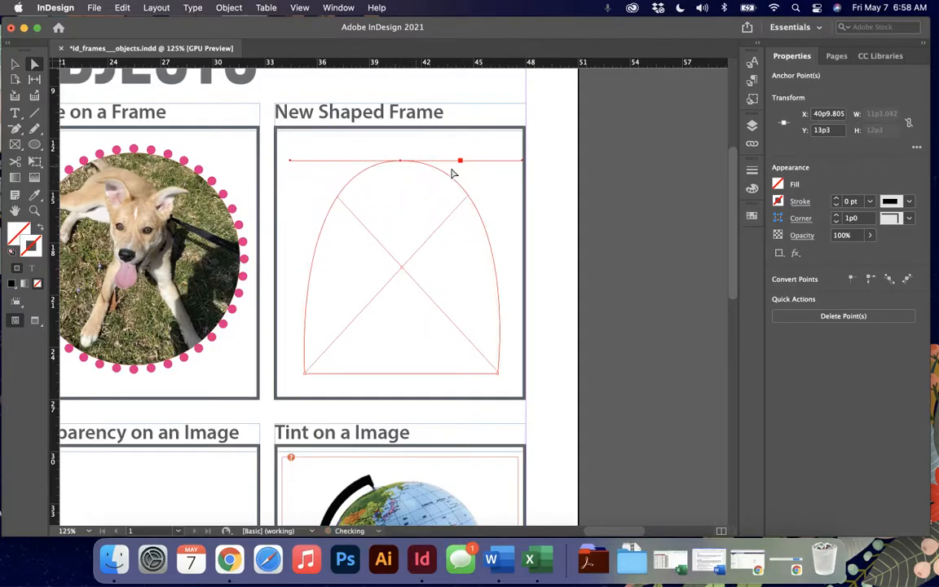
drag(523, 160, 513, 159)
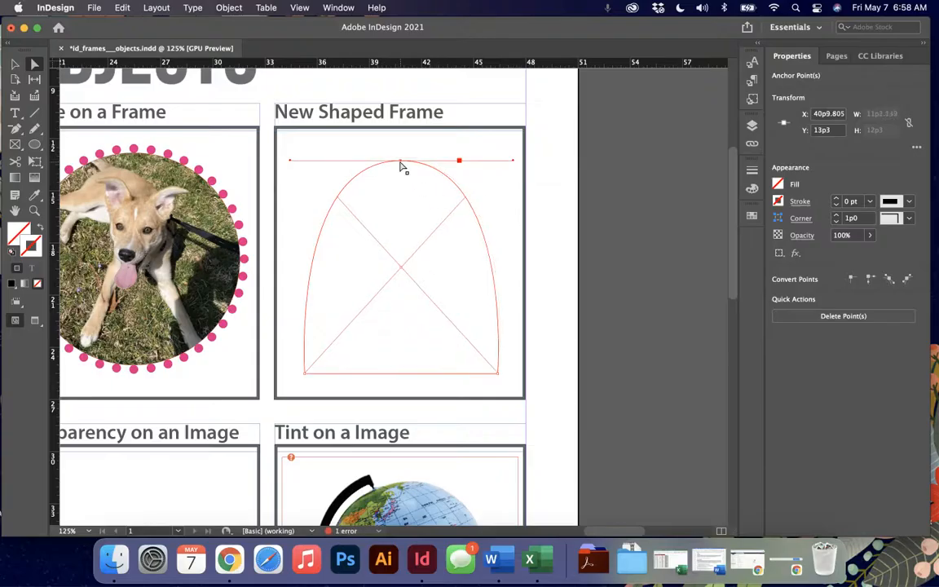
drag(400, 165, 402, 154)
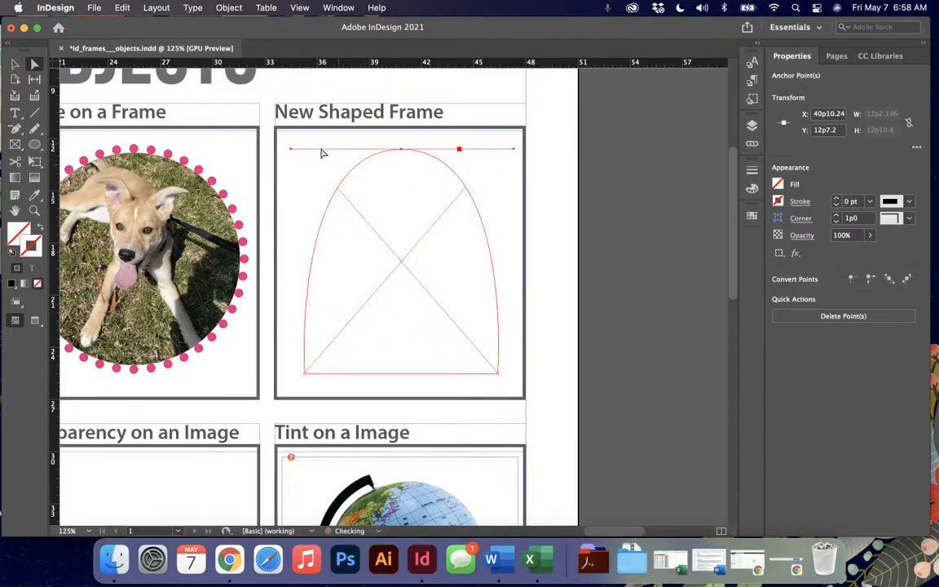
drag(290, 150, 276, 152)
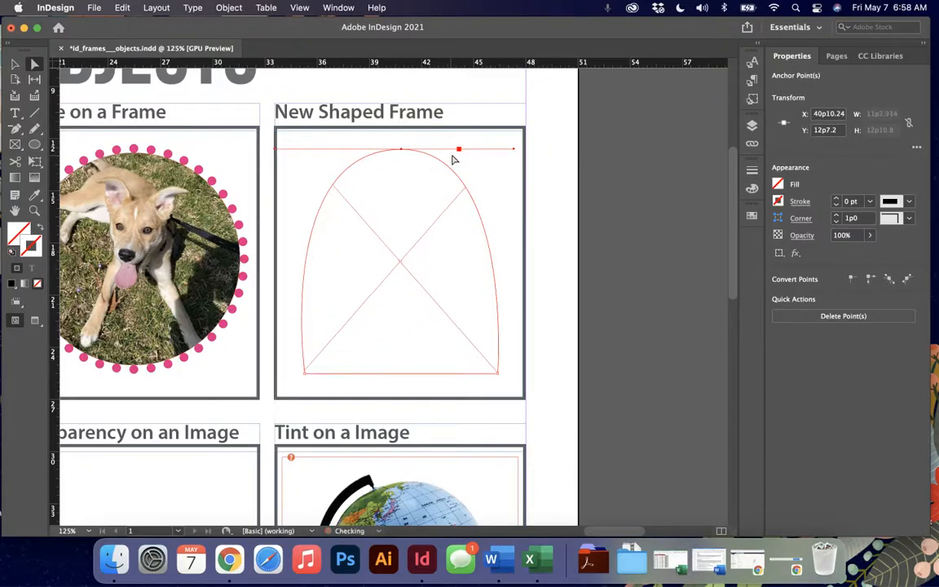
drag(516, 151, 526, 149)
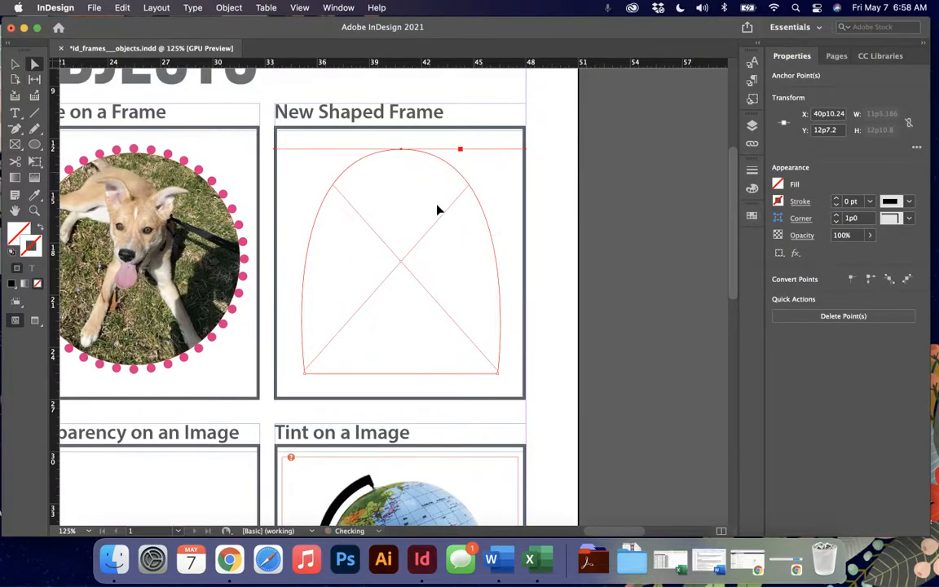
drag(400, 264, 403, 266)
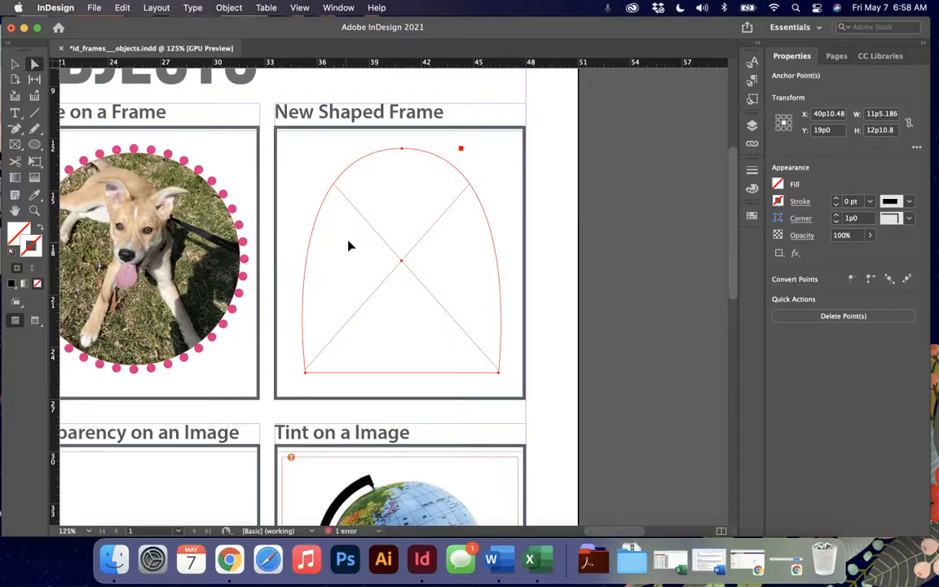
Place IMG_4555.JPG from Finder's Downloads folder into the arched frame.
click(15, 64)
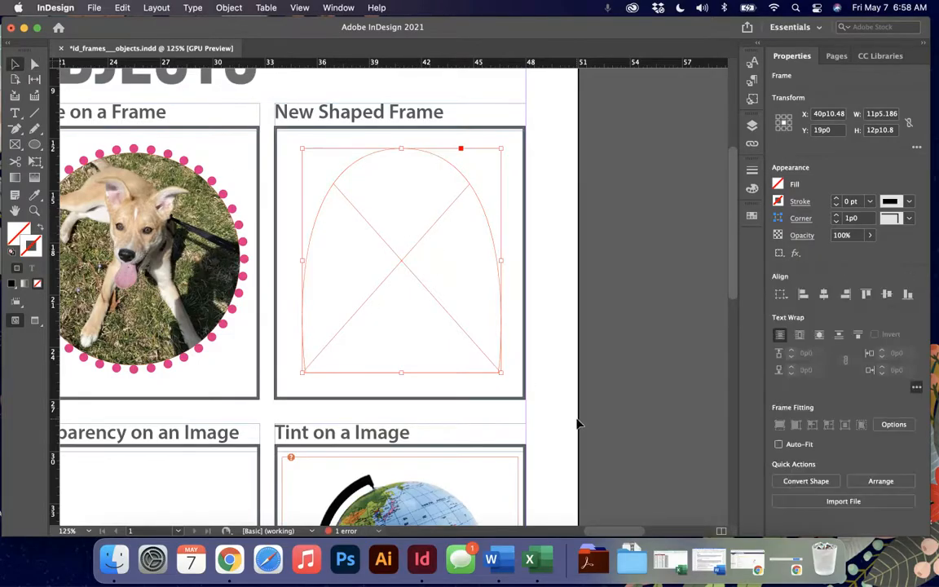
click(114, 558)
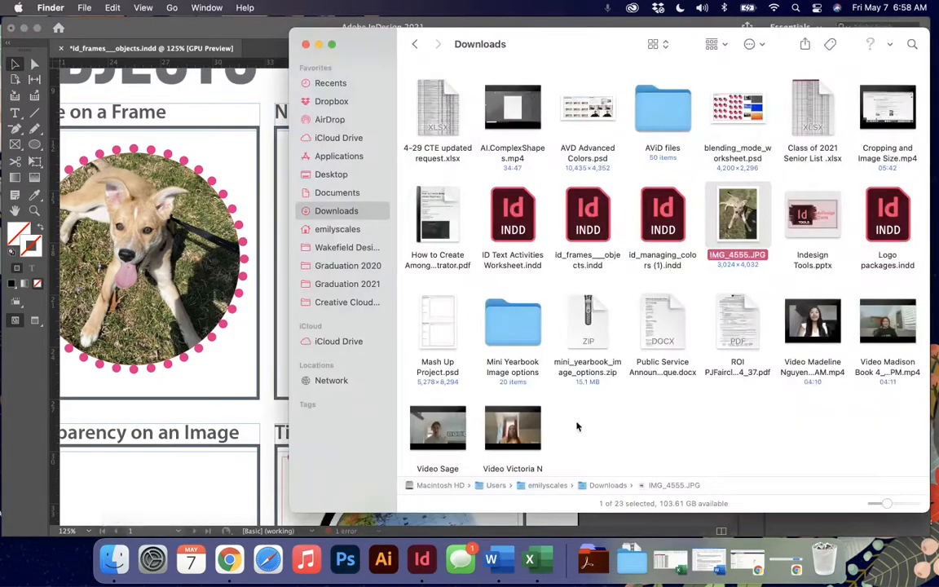
drag(292, 516, 574, 513)
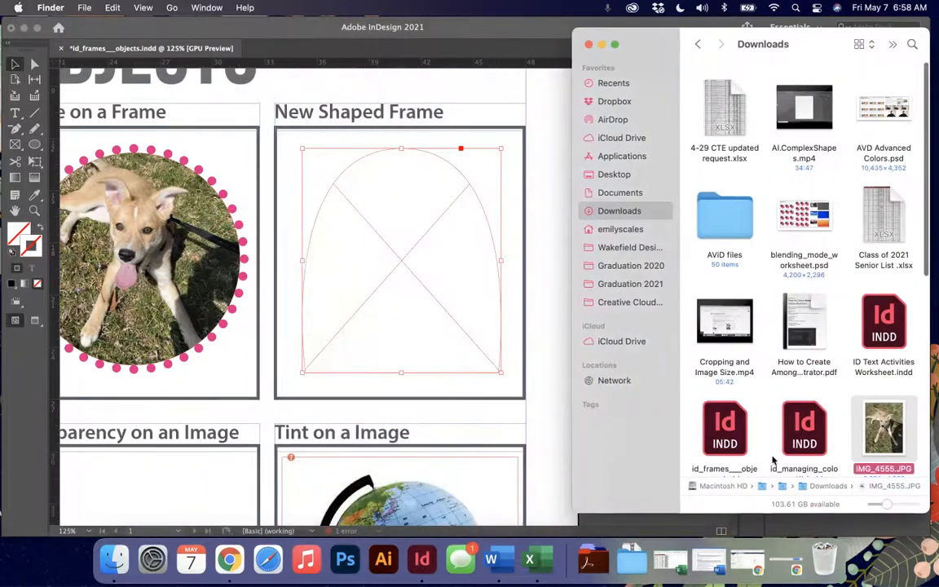
drag(877, 440, 416, 278)
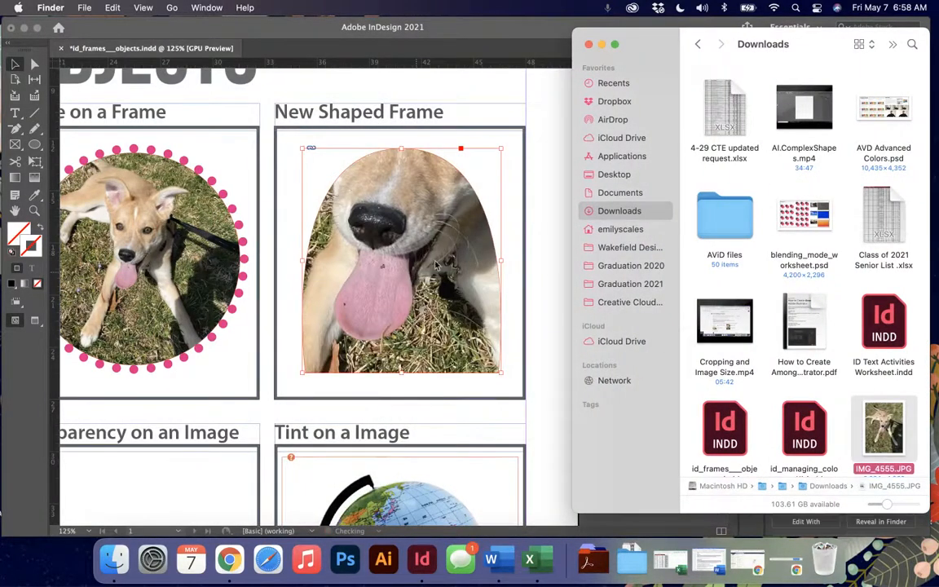
Scale the dog photo proportionally to fill the arched frame.
click(383, 252)
right_click(392, 256)
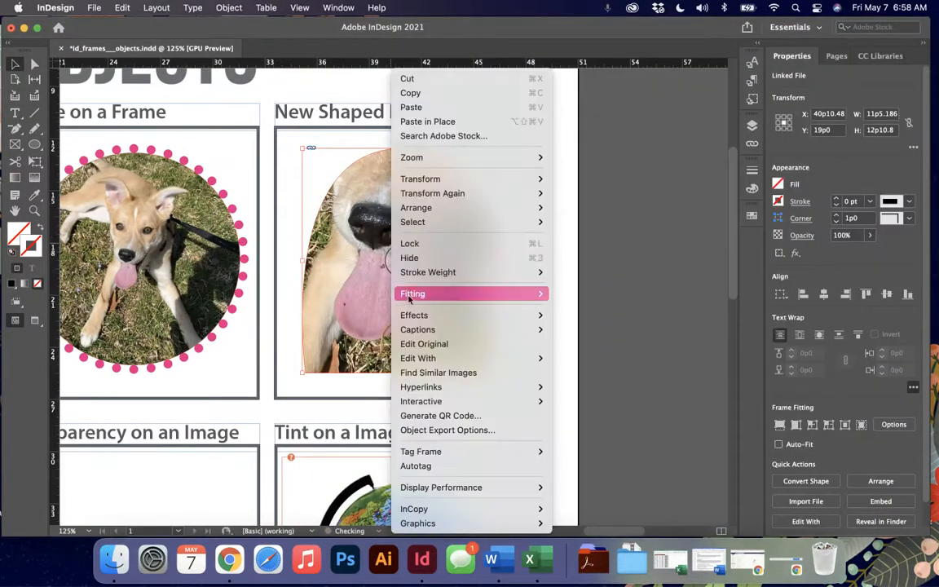
mouse_move(424, 297)
click(605, 293)
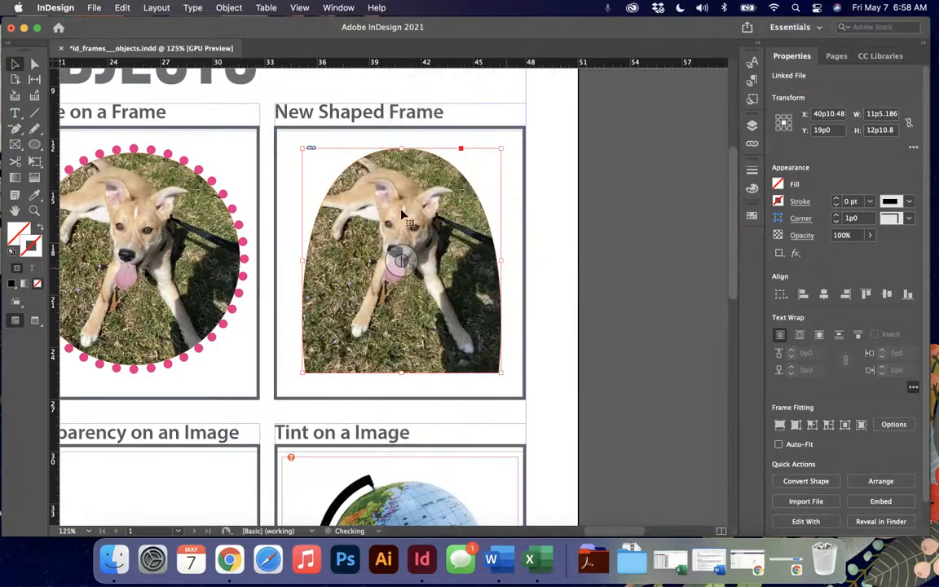
scroll(356, 302, down, 10)
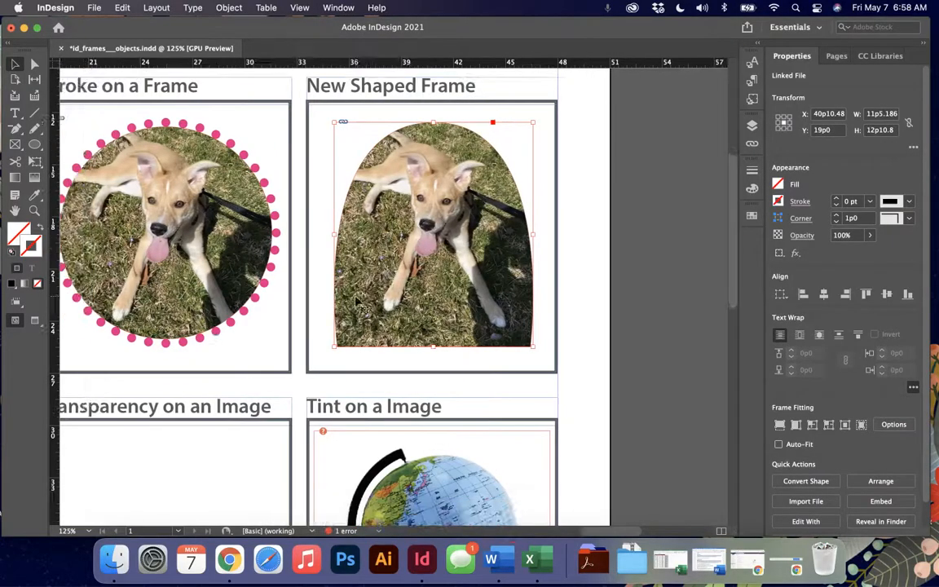
drag(320, 146, 330, 456)
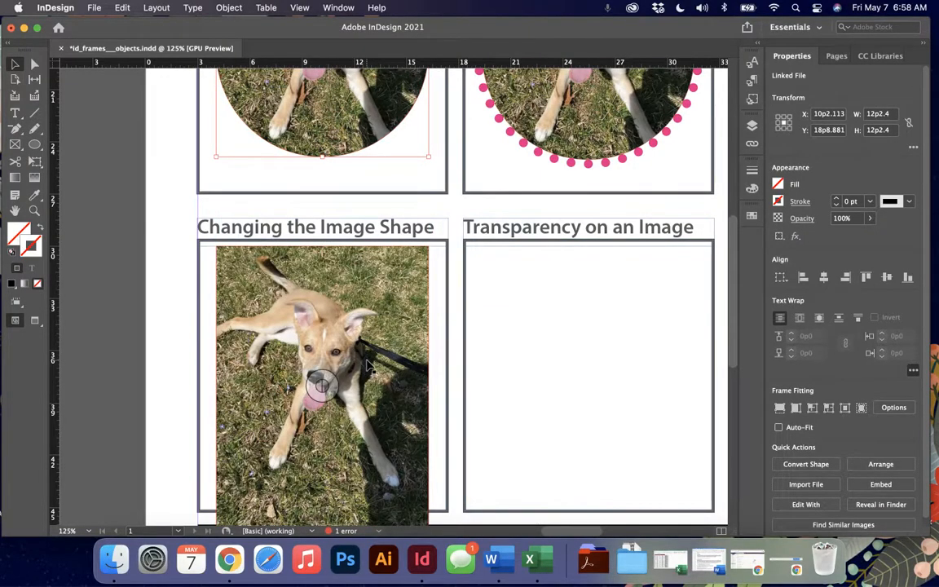
scroll(368, 367, down, 5)
drag(328, 222, 334, 242)
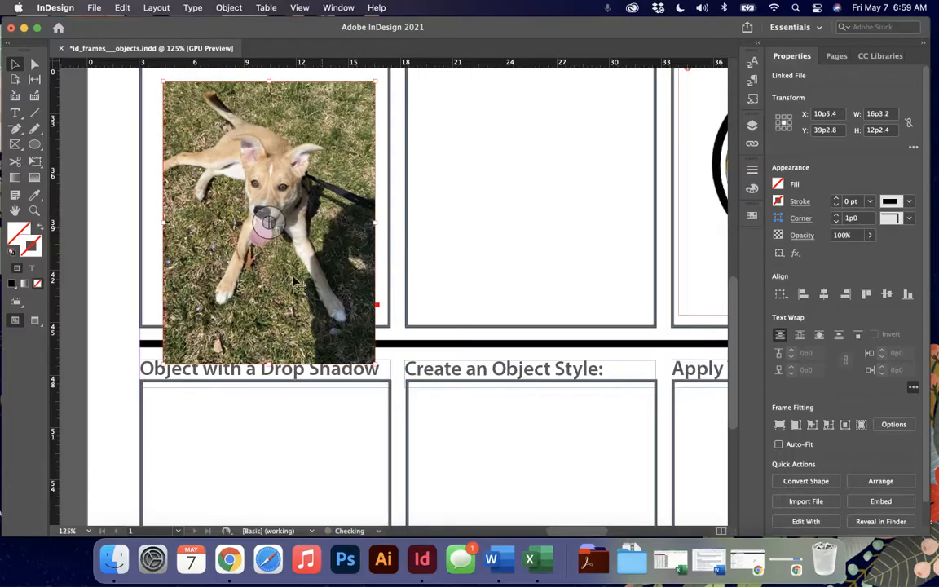
scroll(346, 291, up, 5)
drag(337, 364, 332, 302)
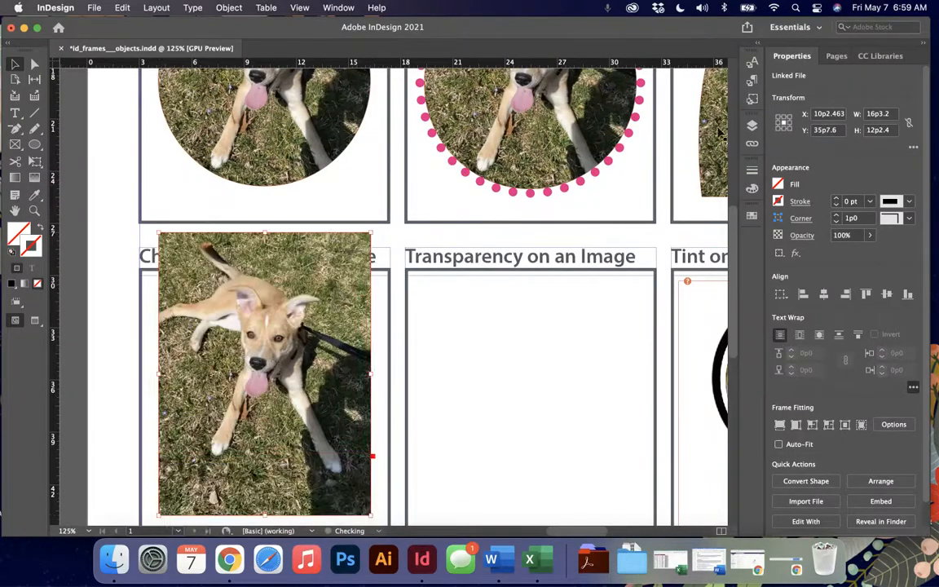
click(34, 63)
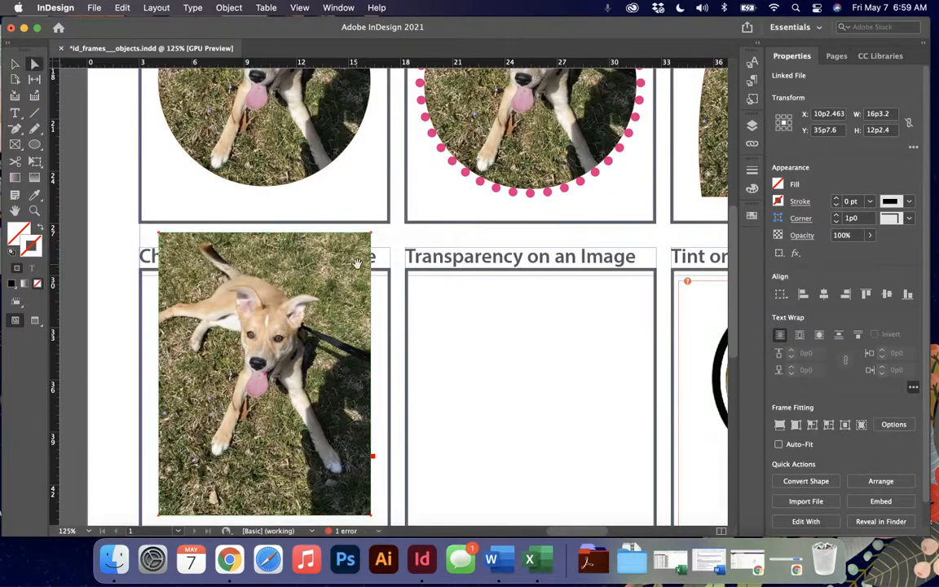
drag(371, 233, 371, 248)
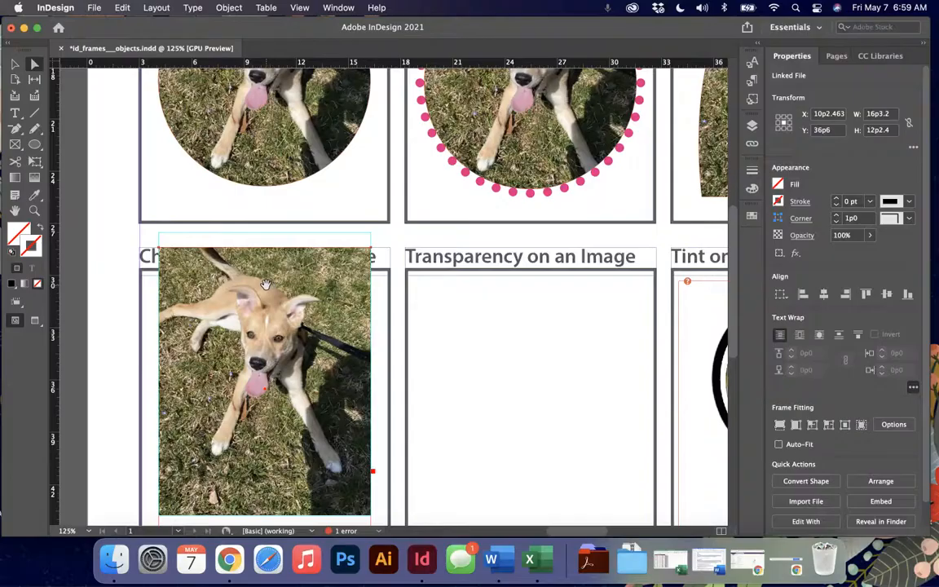
drag(266, 283, 266, 284)
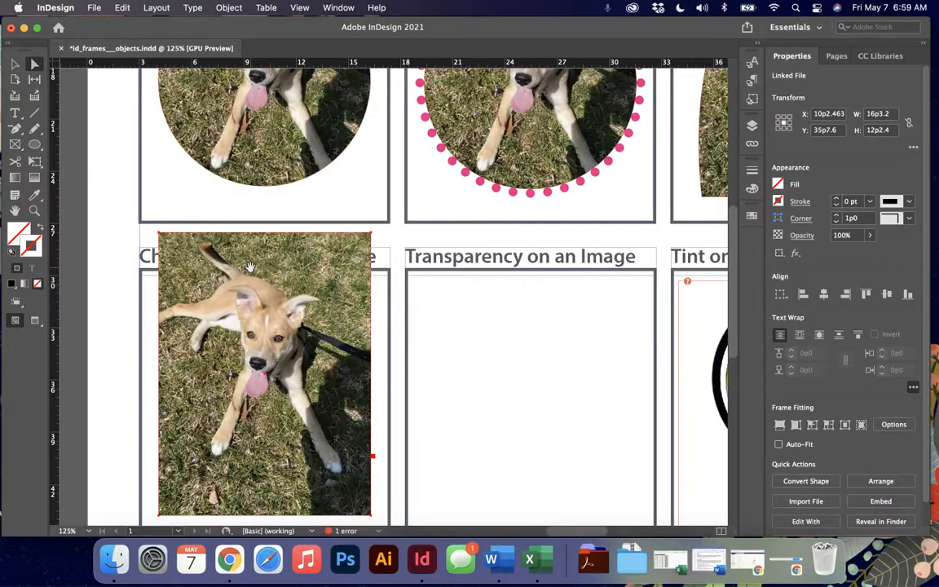
key(Delete)
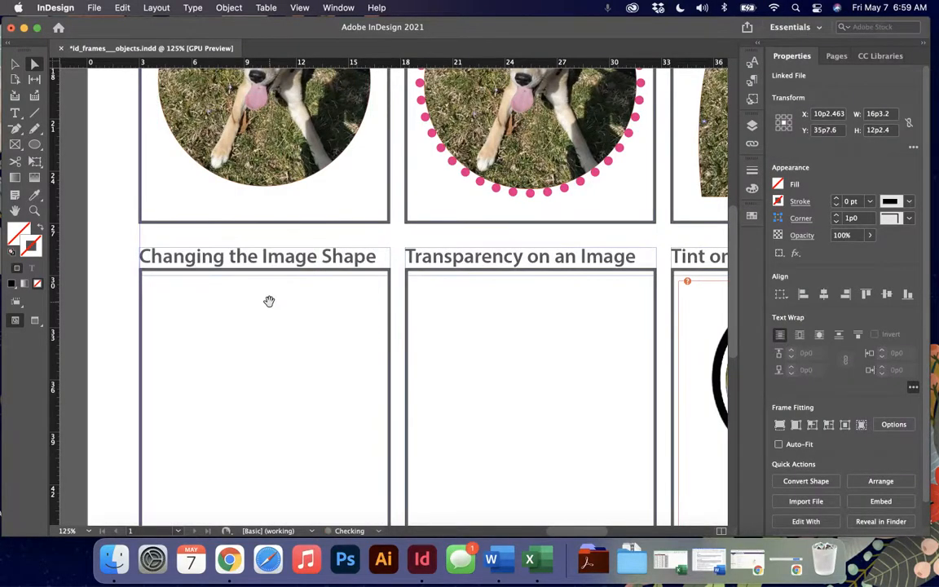
click(249, 98)
key(v)
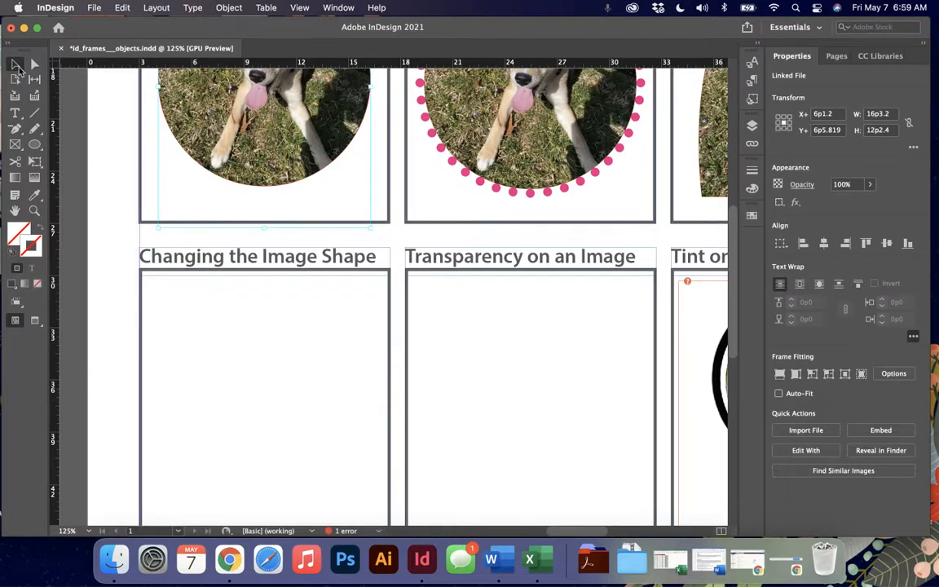
Duplicate the circular photo from the Image in an Elliptical Frame box downward toward the Changing the Image Shape box.
click(408, 230)
scroll(408, 230, up, 10)
scroll(383, 220, down, 2)
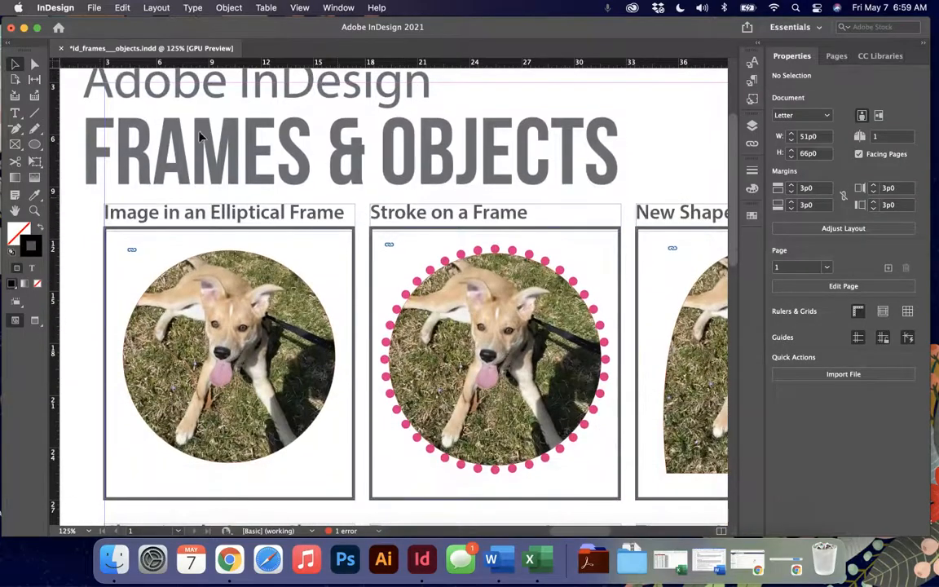
click(11, 66)
click(187, 266)
drag(193, 269, 187, 428)
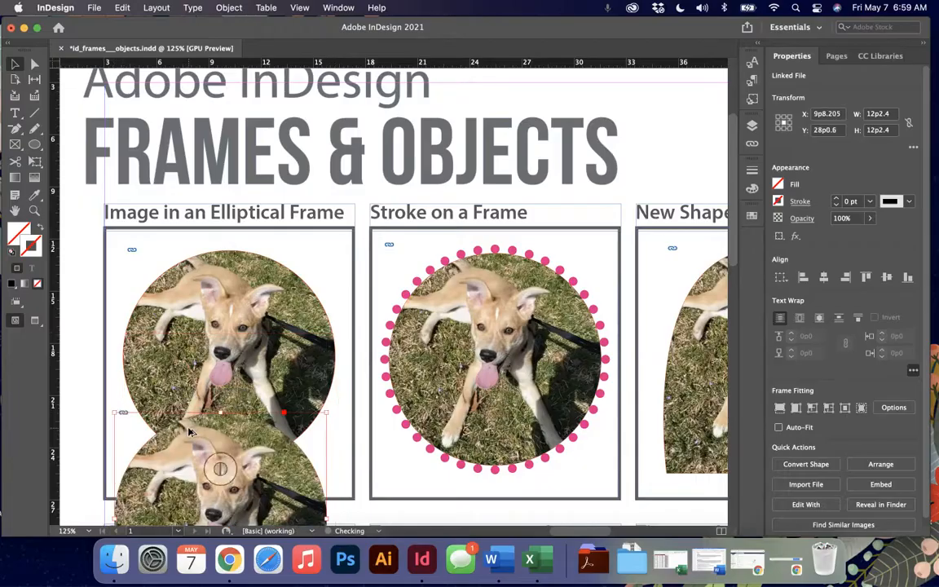
key(super+minus)
scroll(188, 430, down, 8)
scroll(195, 403, up, 1)
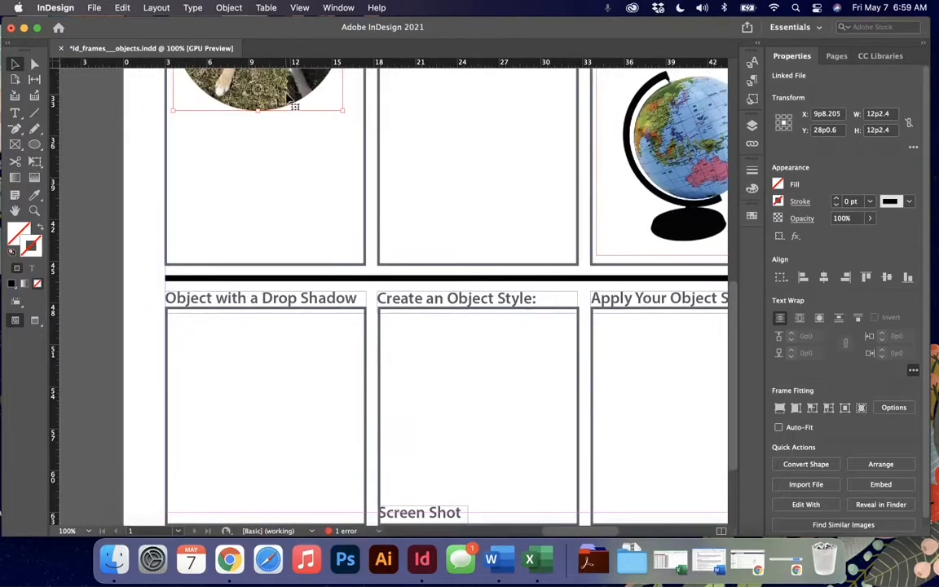
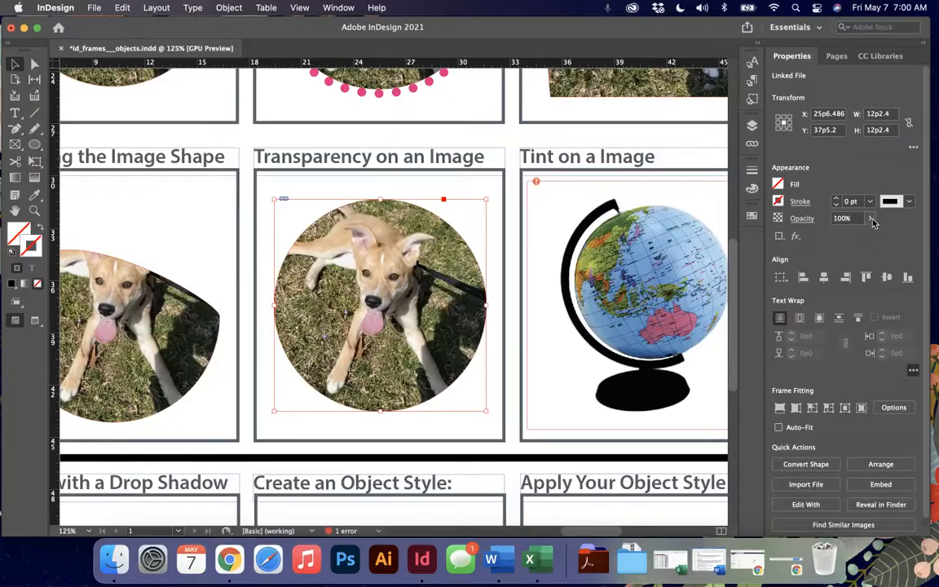
Try adjusting the opacity of the circular photo in the Transparency on an Image box.
click(870, 218)
mouse_move(871, 236)
mouse_down()
mouse_move(811, 243)
mouse_move(872, 237)
mouse_up()
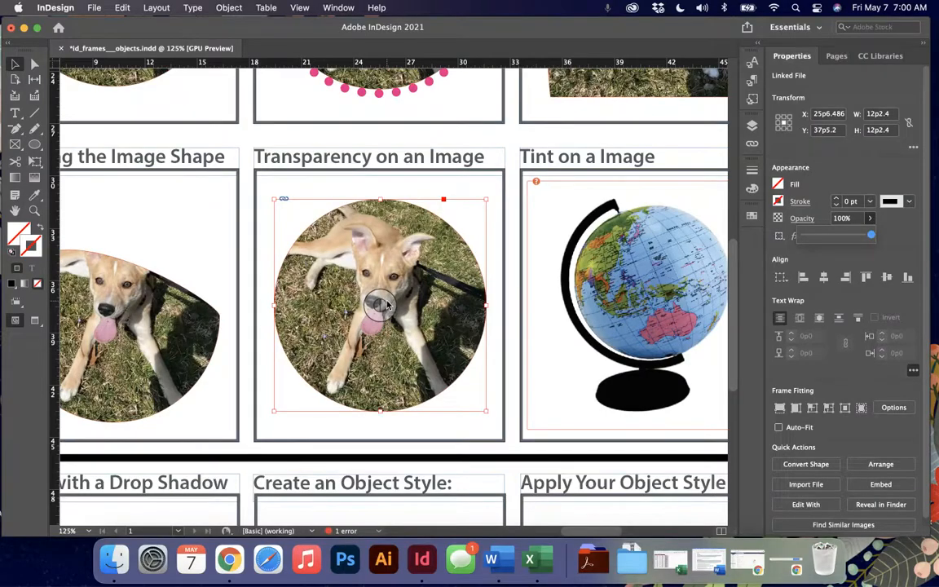
Fill the globe image's frame in the Tint on a Image box with the C=100 M=90 Y=10 K=0 swatch.
scroll(387, 304, right, 4)
scroll(388, 304, down, 1)
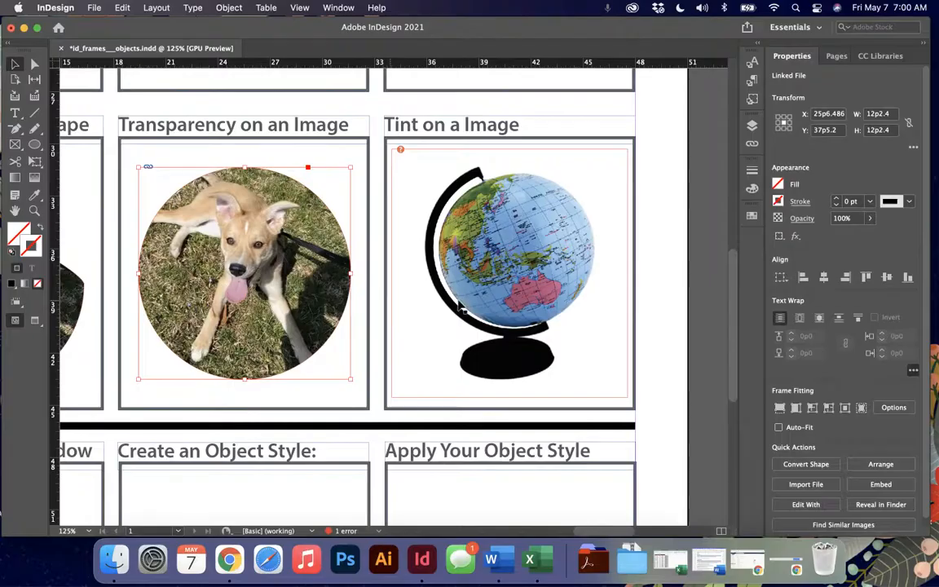
click(494, 251)
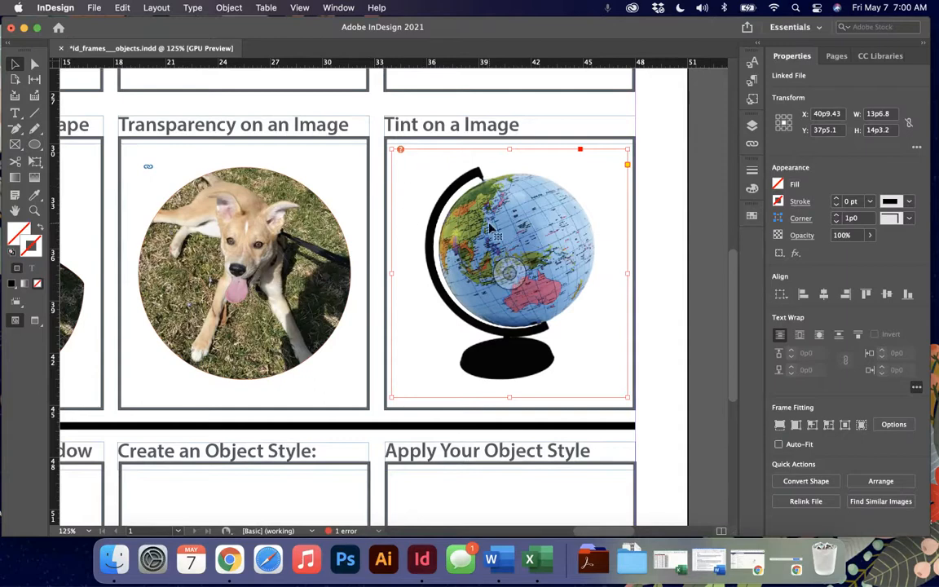
drag(490, 229, 558, 229)
scroll(489, 245, right, 5)
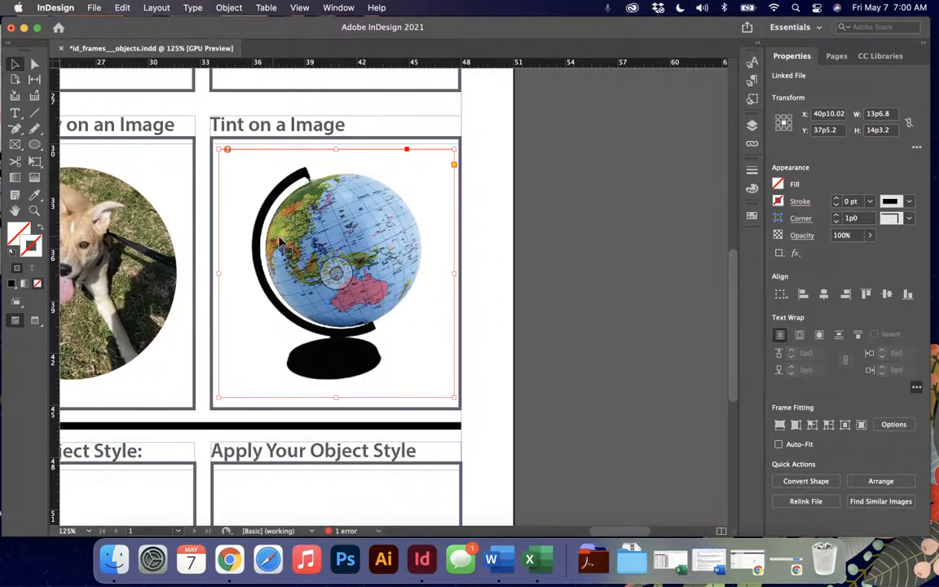
click(339, 7)
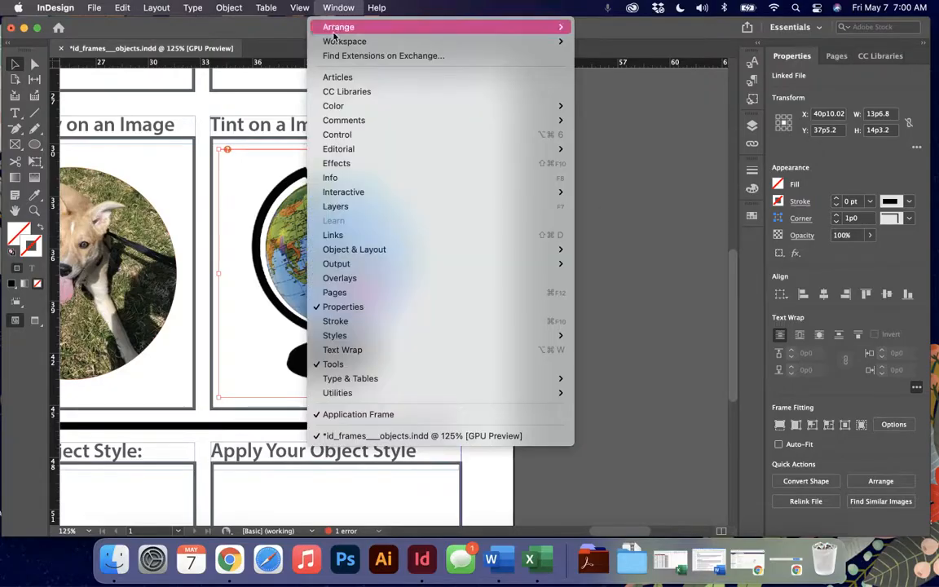
mouse_move(342, 106)
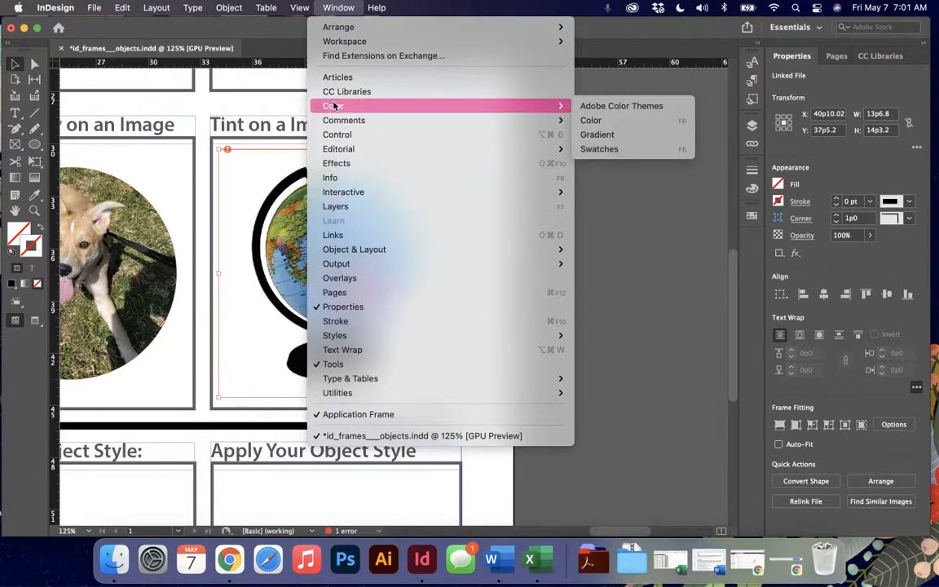
click(627, 150)
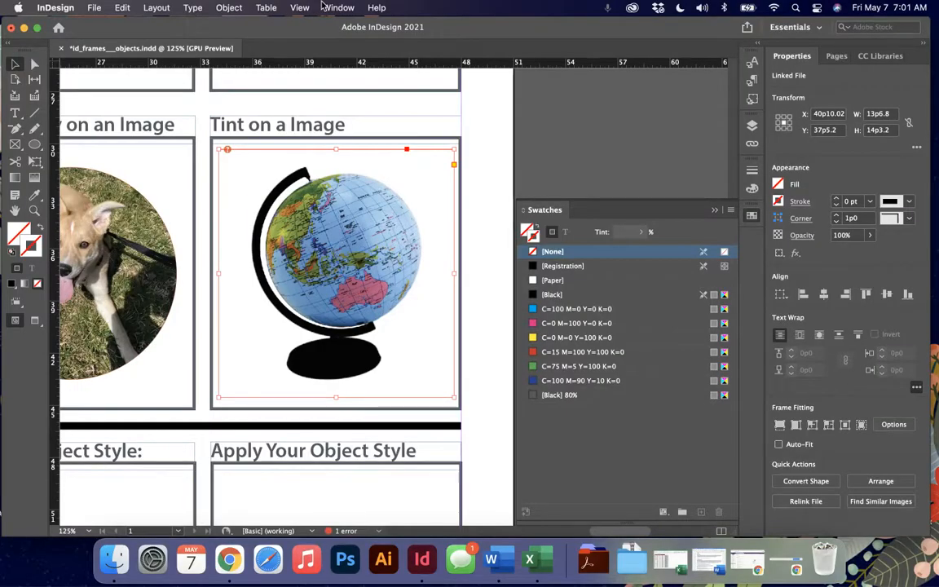
click(555, 381)
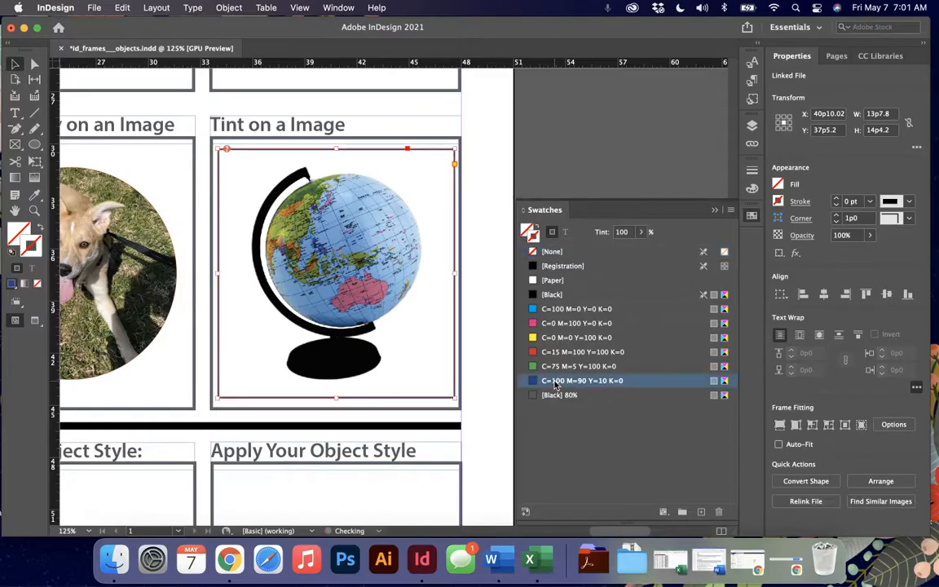
click(533, 229)
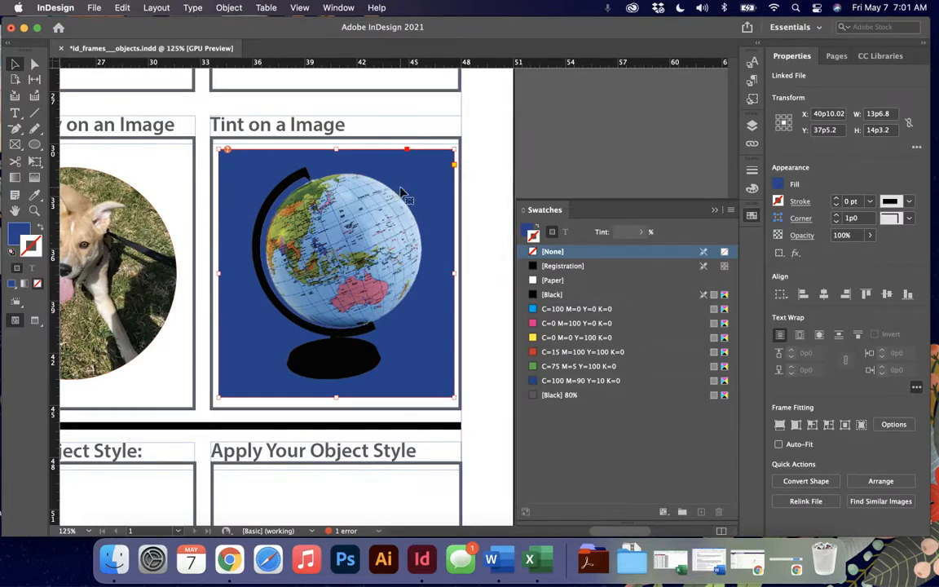
Try to reduce the tint of the C=100 M=90 Y=10 K=0 swatch to 47% for the globe's background.
click(585, 161)
click(602, 381)
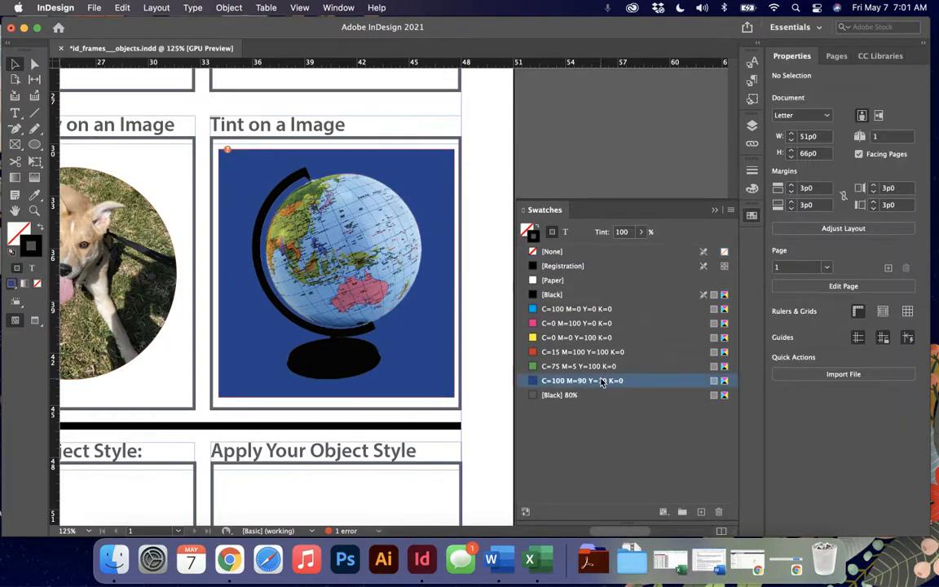
click(641, 232)
drag(642, 252, 604, 252)
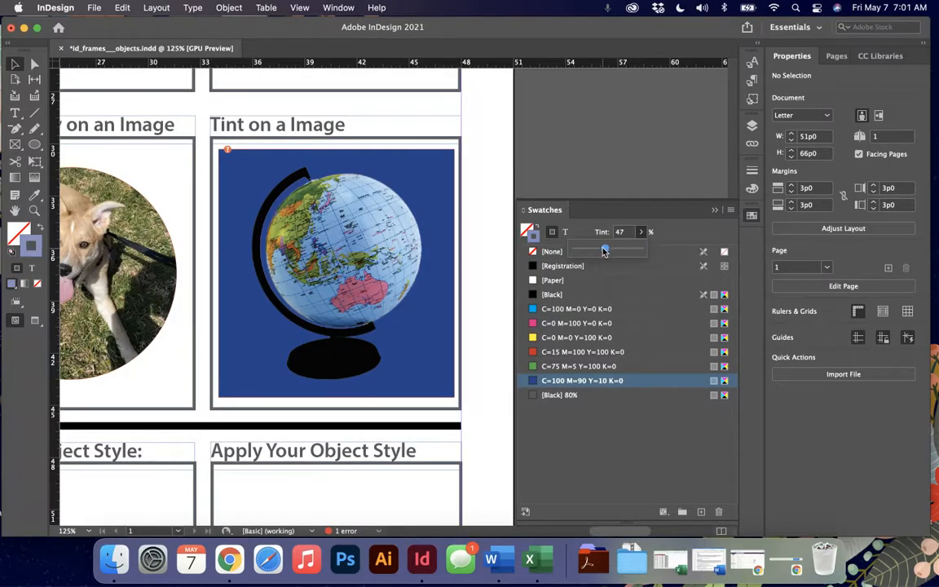
click(37, 229)
Set the tint of the globe frame's blue fill to 34%.
click(231, 184)
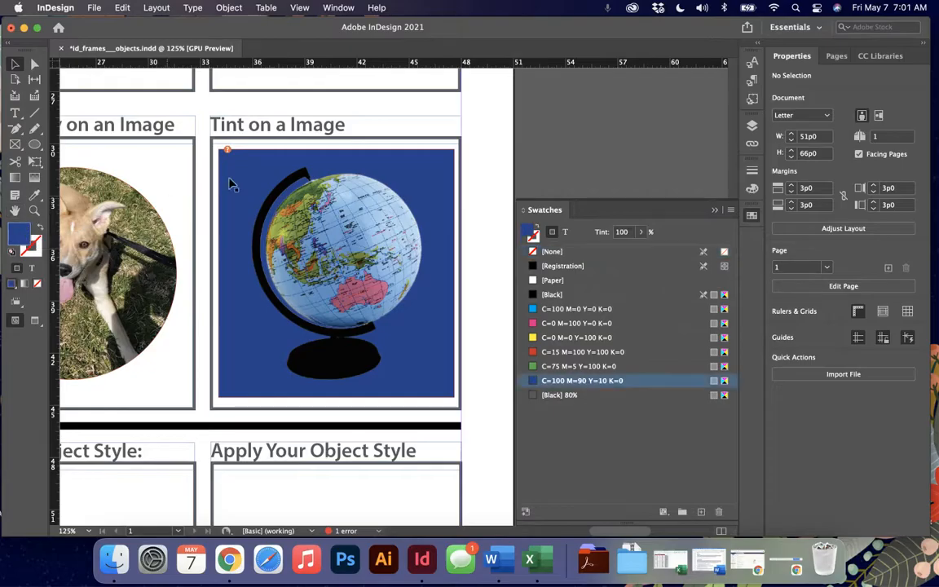
click(640, 232)
drag(635, 253, 597, 253)
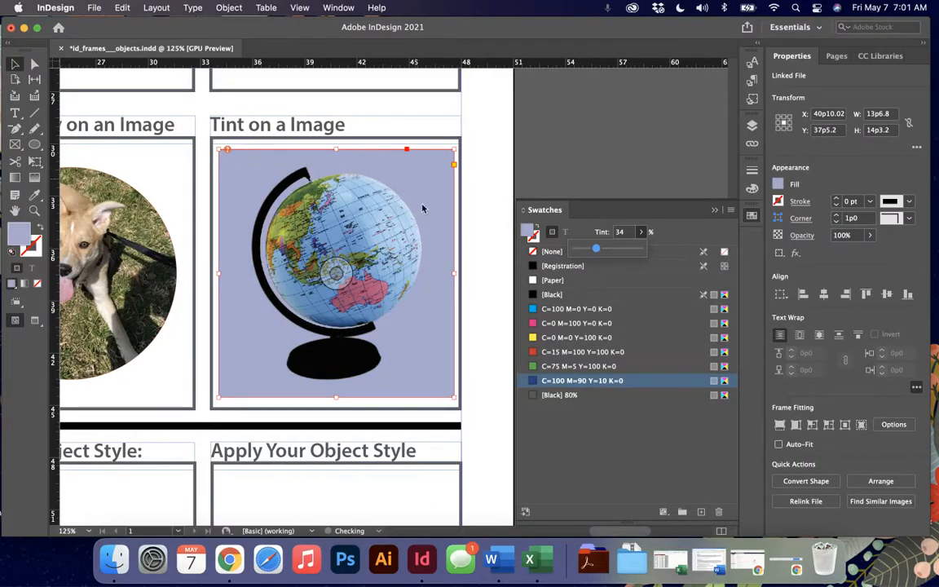
click(571, 153)
Try the C=0 M=0 Y=100 K=0 fill on the circular dog photo's frame, and return the fill to None.
scroll(257, 234, left, 5)
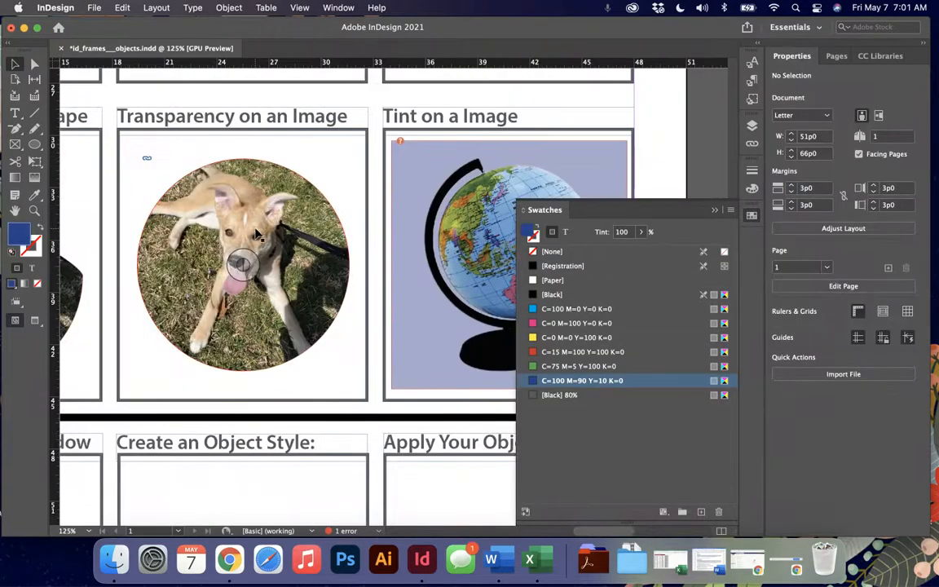
click(257, 234)
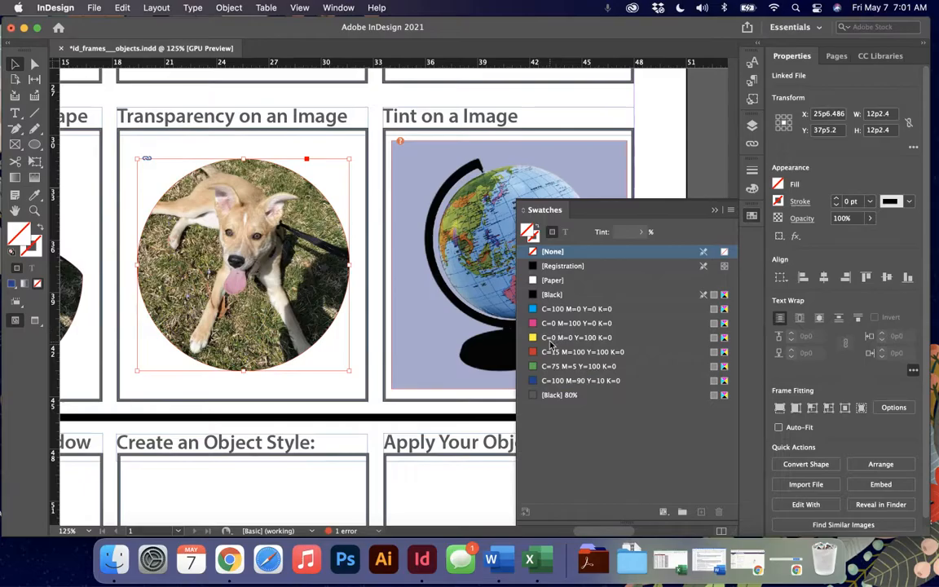
click(551, 339)
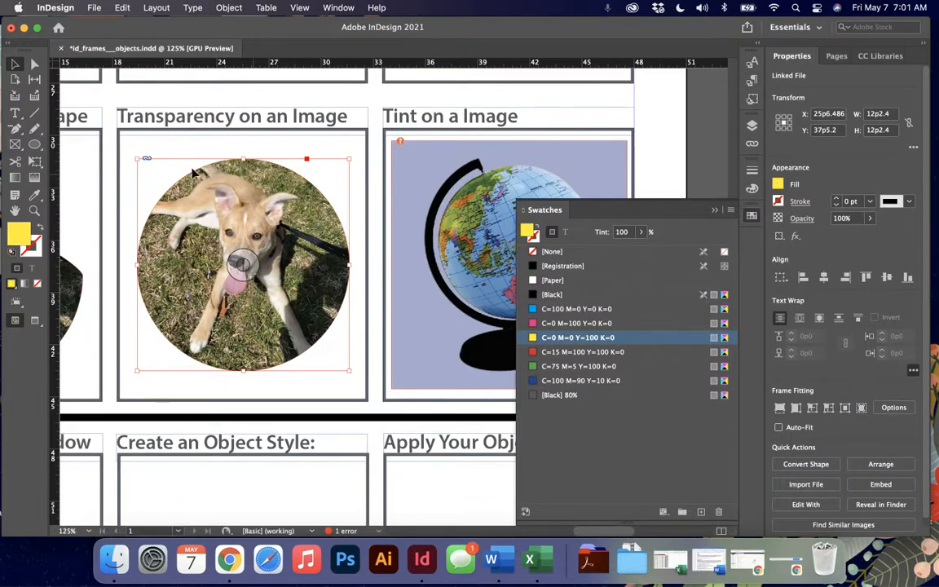
click(548, 252)
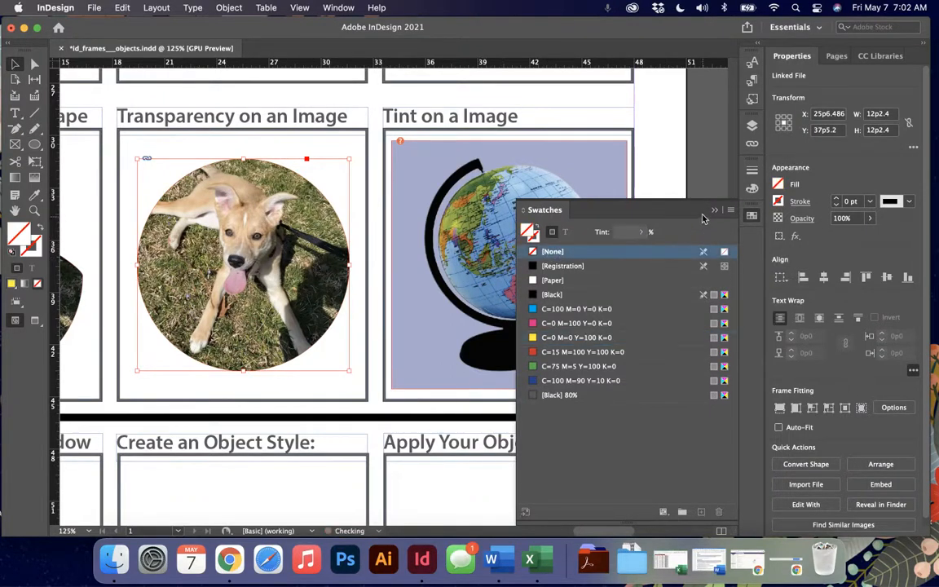
click(711, 210)
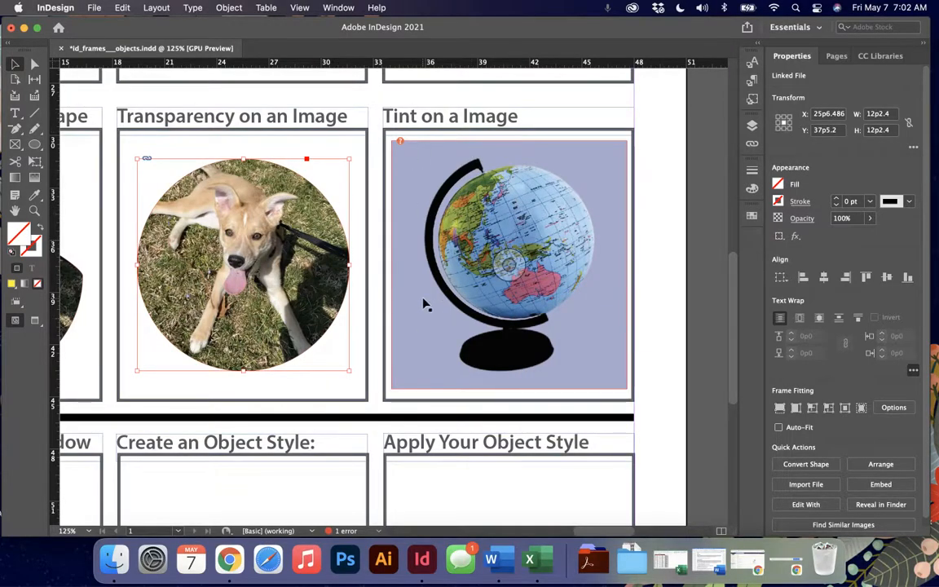
Draw a blue ellipse about 14p5 by 14p2 overlapping the dog and globe images, and set its tint to 77%.
key(l)
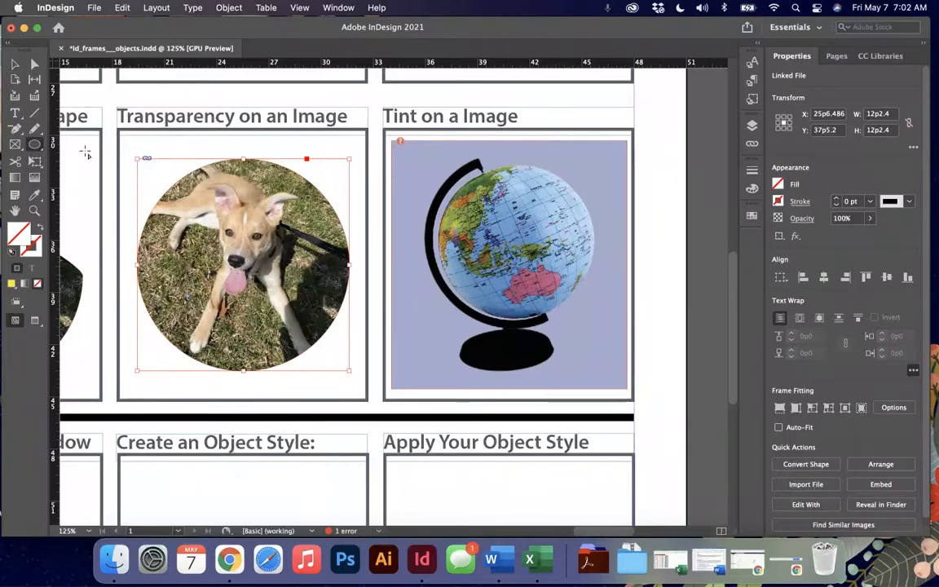
drag(315, 136, 565, 381)
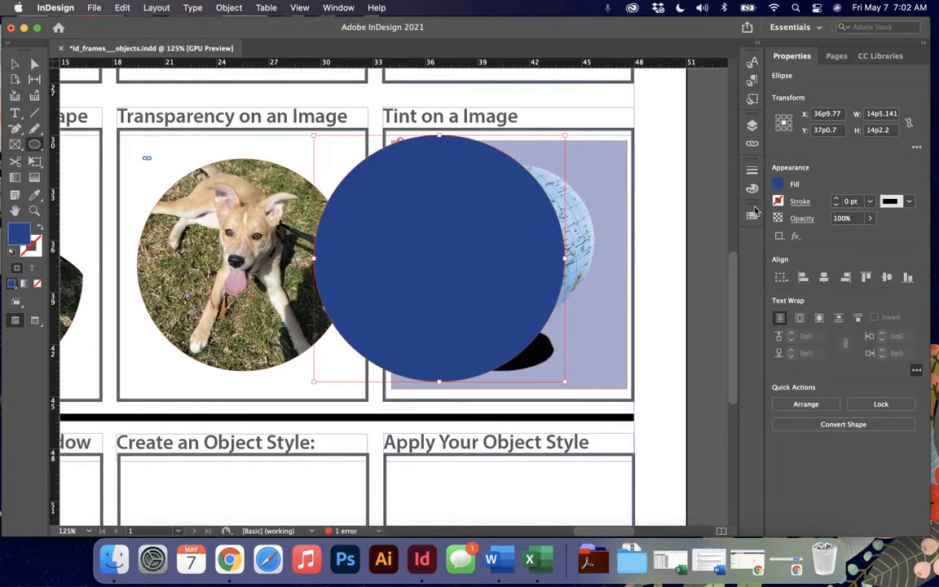
click(751, 218)
click(639, 233)
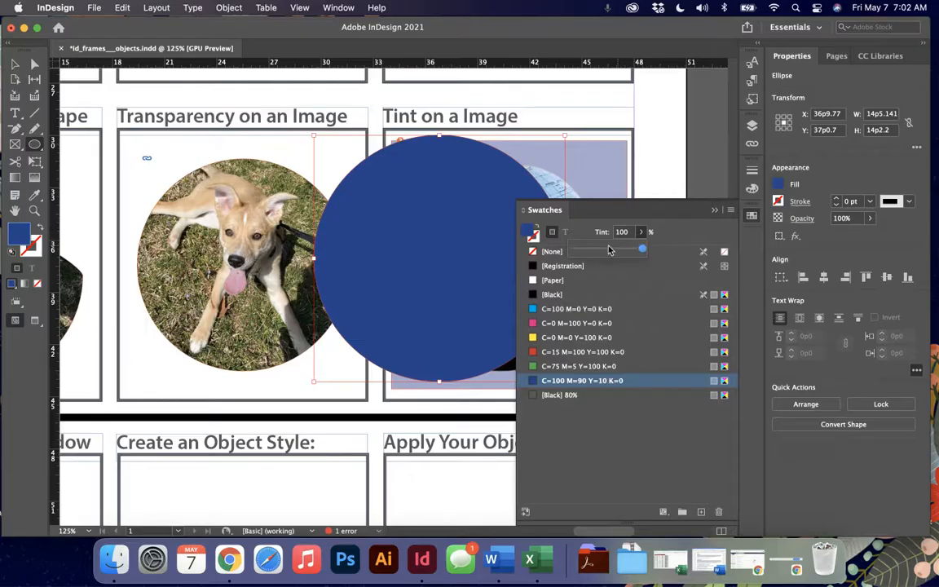
drag(643, 249, 604, 249)
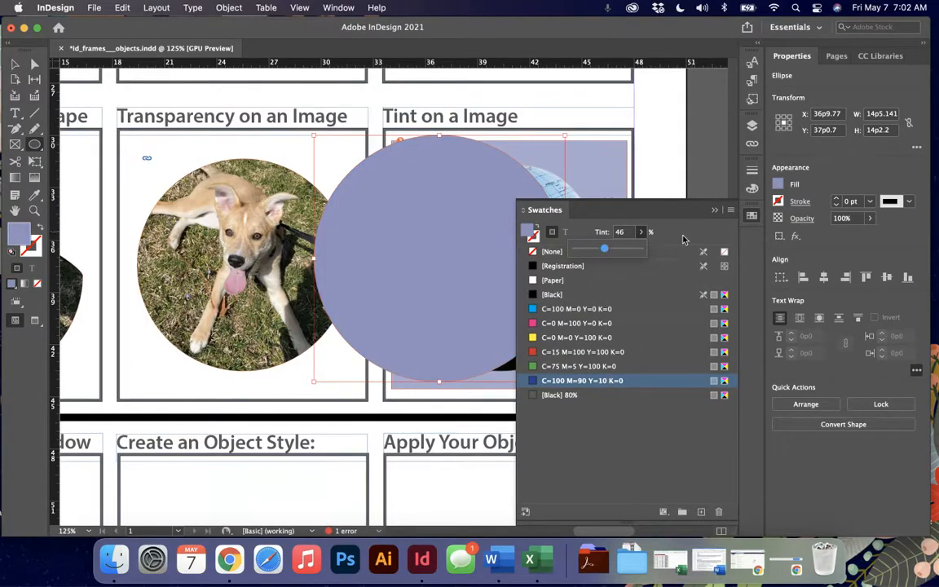
click(627, 249)
Lower the overlapping ellipse's opacity to 39% and move it over the dog photo.
click(870, 219)
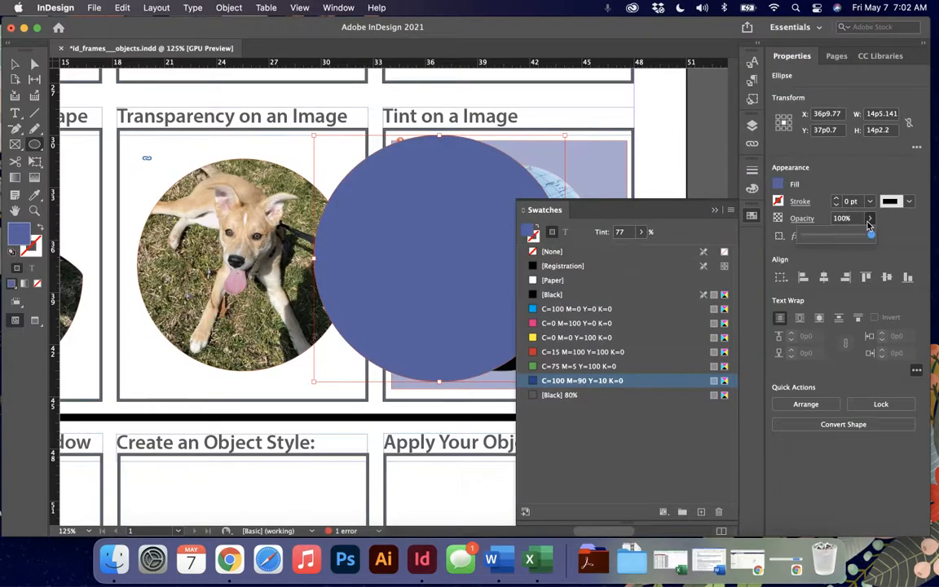
click(831, 238)
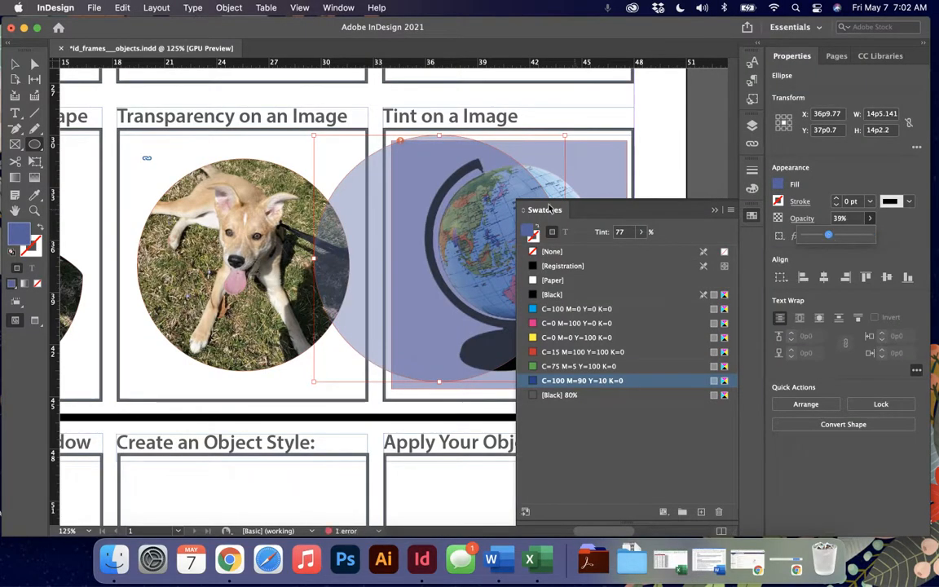
drag(465, 187, 306, 188)
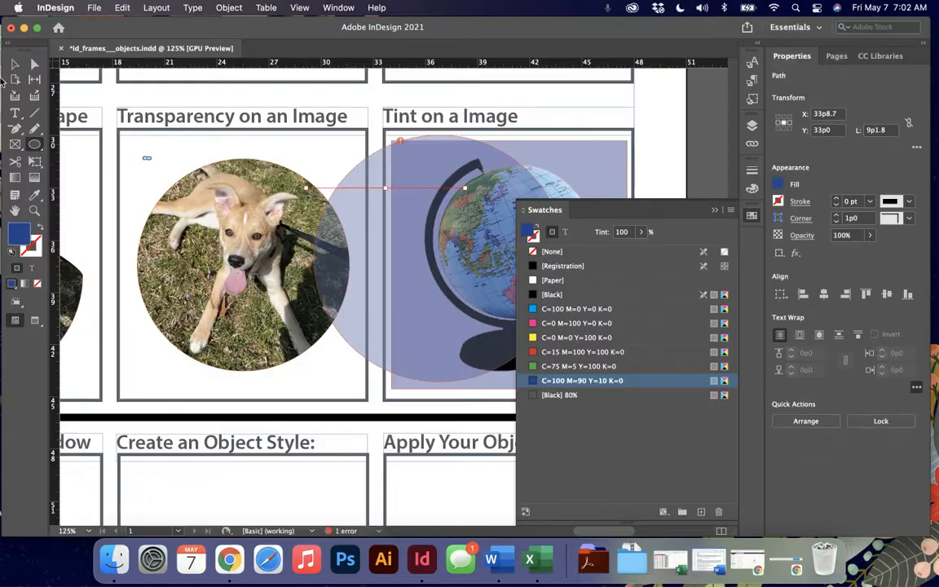
click(14, 66)
drag(430, 163, 276, 167)
Remove the trial ellipse and the stray line, undoing the changes back to the untouched dog and globe images.
key(Delete)
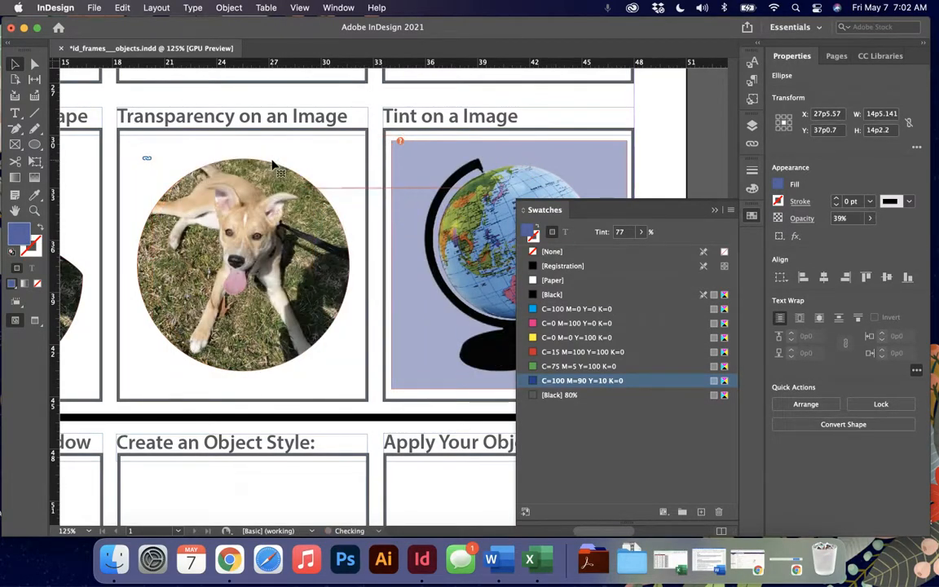
key(super+z)
key(super+z)
key(super+z)
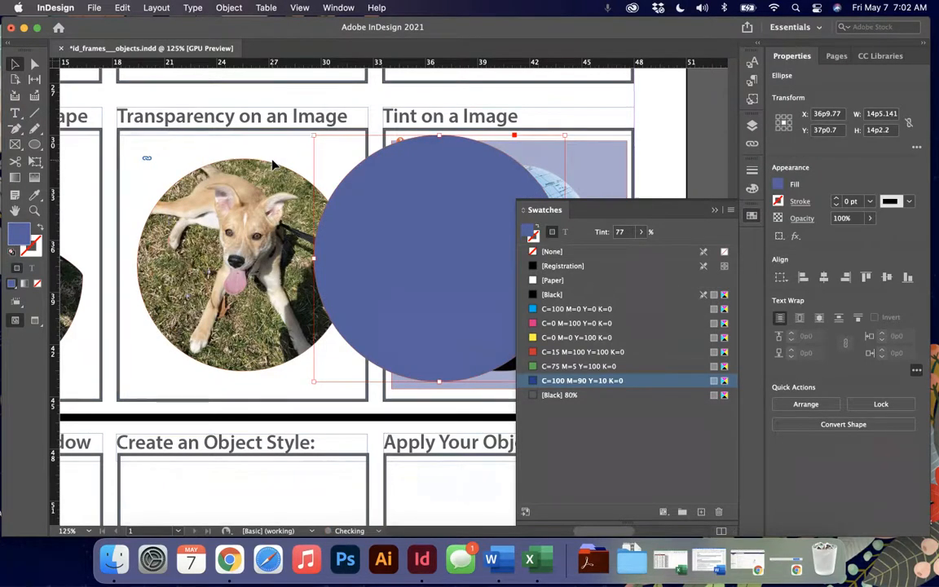
key(super+z)
click(715, 210)
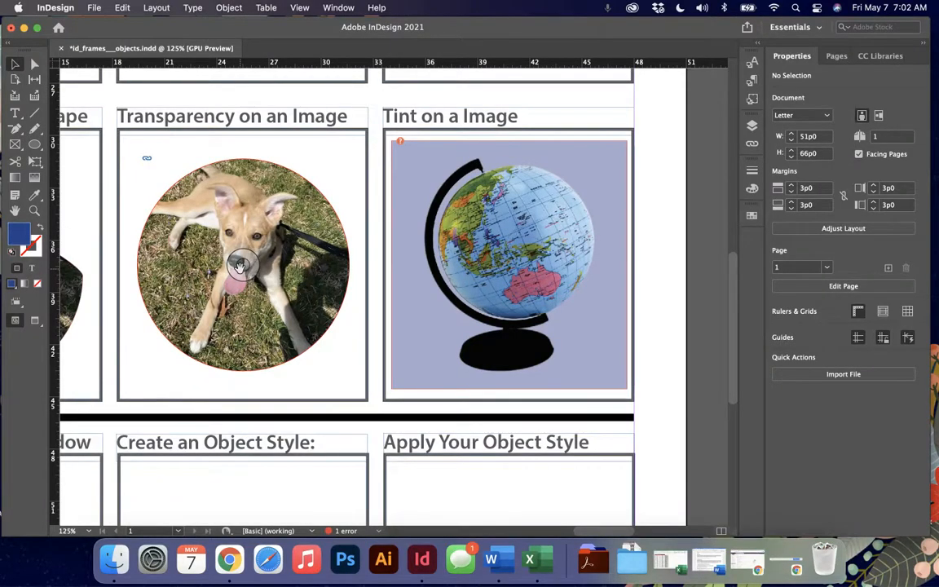
Duplicate the circular photo from the Image in an Elliptical Frame box down over the Changing the Image Shape box.
scroll(239, 267, left, 5)
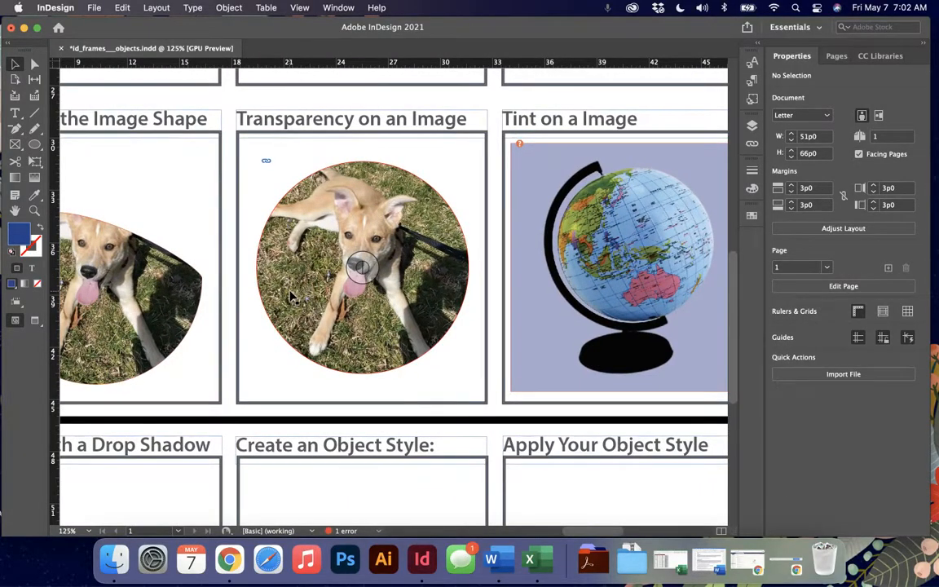
scroll(292, 298, down, 10)
scroll(292, 298, left, 4)
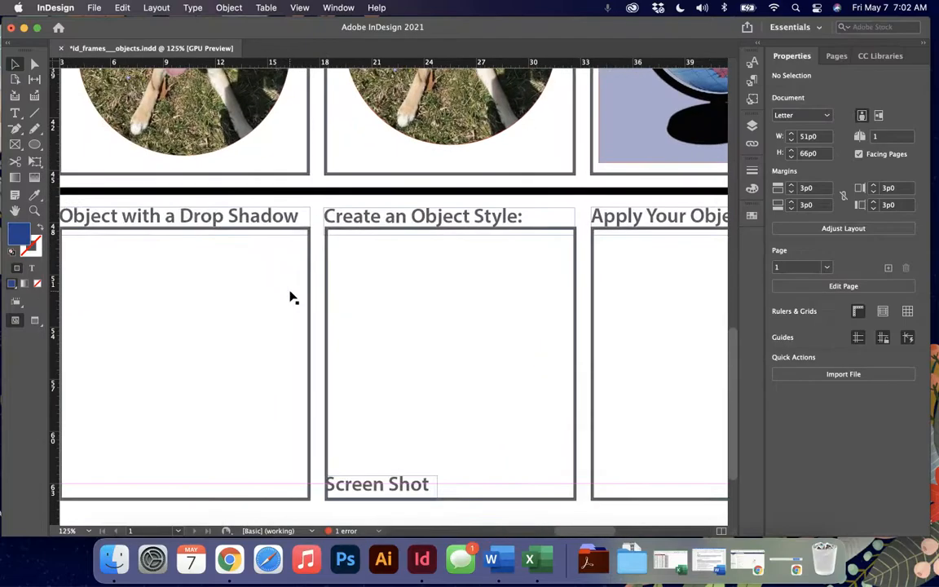
click(393, 106)
scroll(393, 106, up, 13)
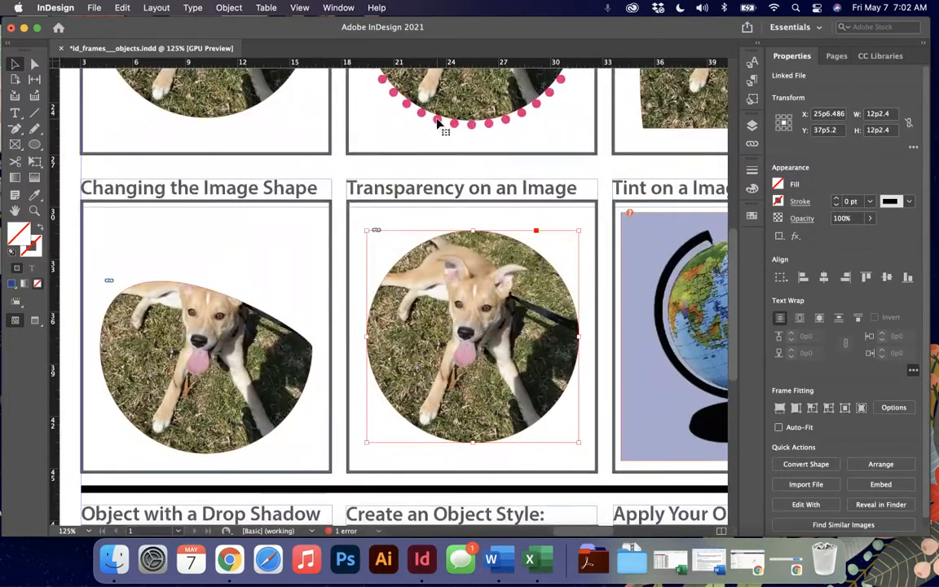
click(241, 96)
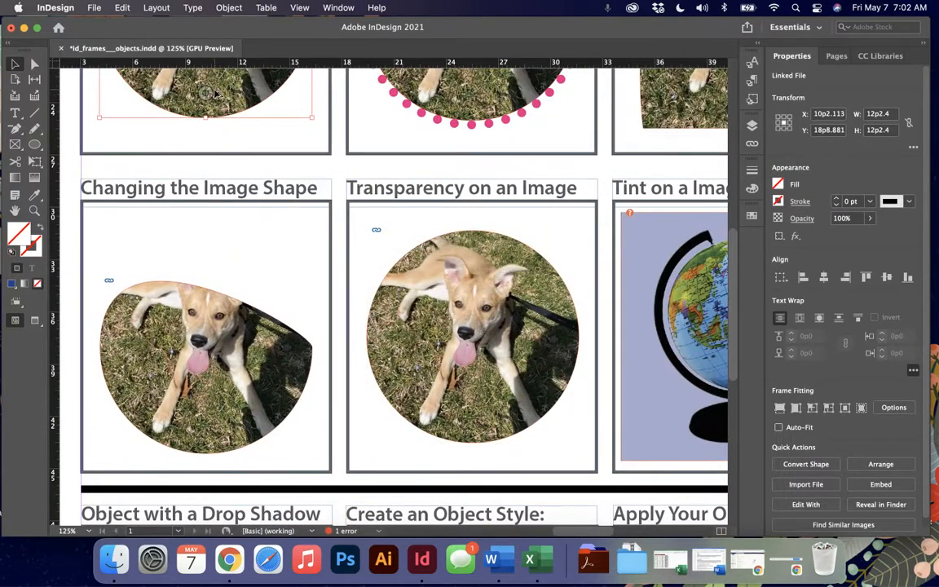
drag(233, 95, 244, 423)
Move the duplicated circular photo into the Object with a Drop Shadow box and enlarge its frame to about 13p10 by 13p10.
scroll(242, 399, down, 17)
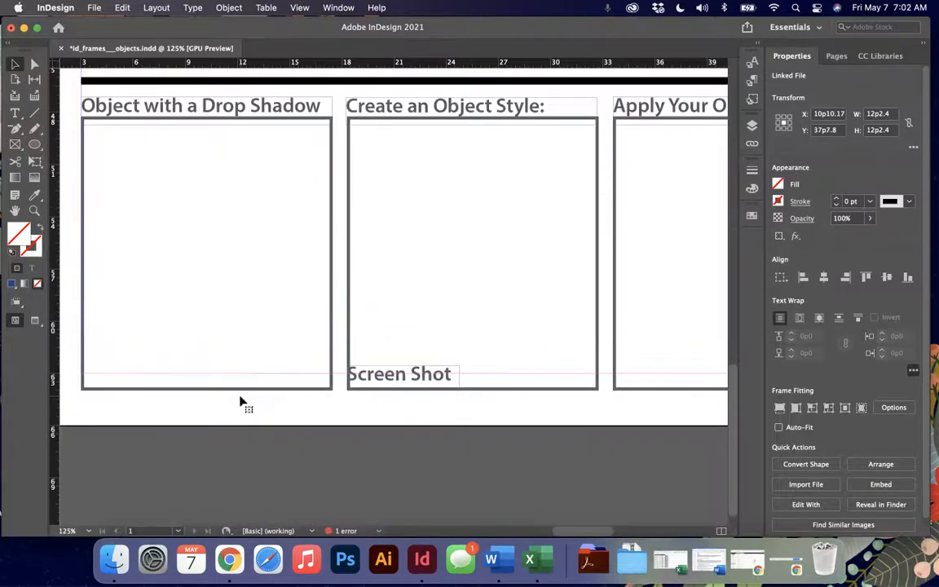
scroll(241, 398, up, 11)
drag(253, 135, 267, 454)
scroll(237, 350, down, 5)
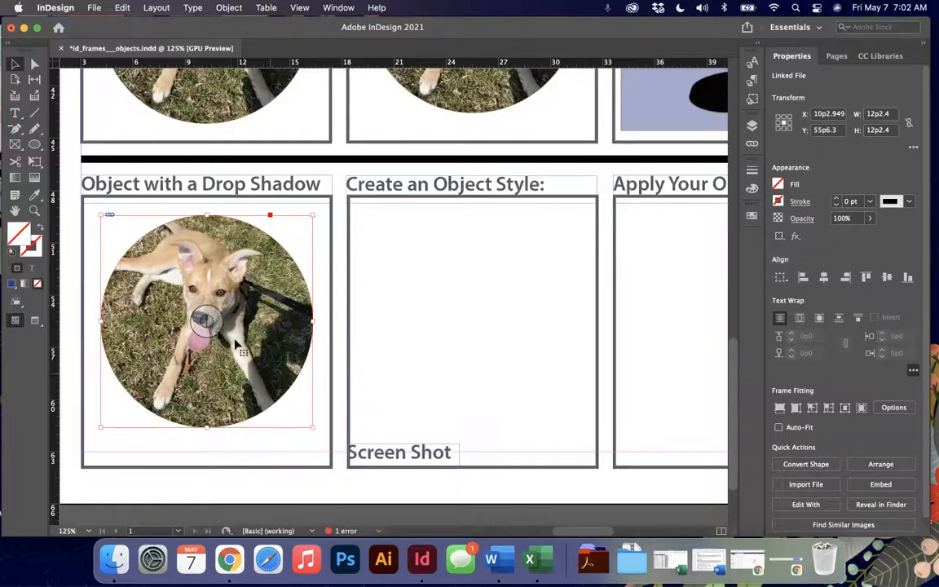
drag(231, 332, 223, 320)
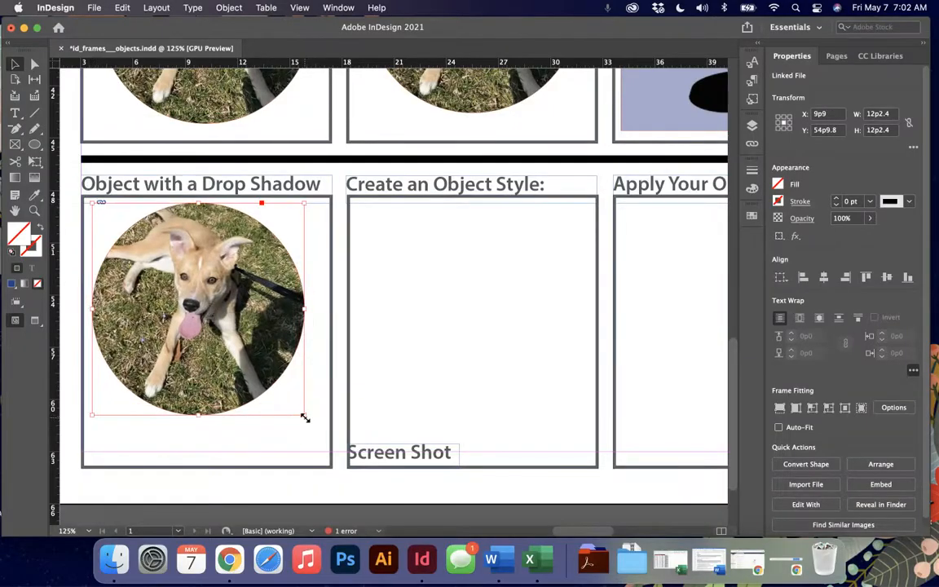
drag(304, 415, 321, 450)
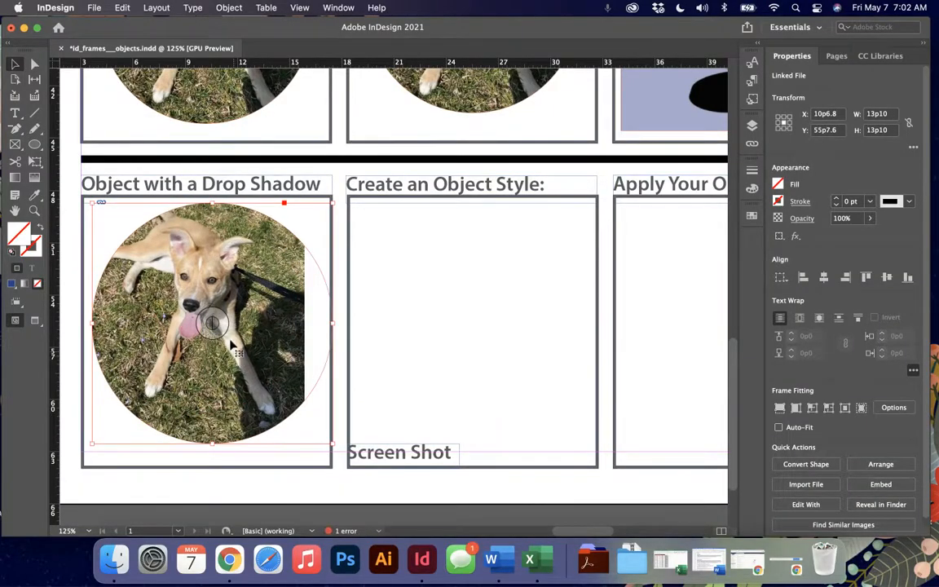
Fill the circular frame proportionally with the dog photo and reposition the frame within the Object with a Drop Shadow box.
right_click(242, 303)
mouse_move(327, 293)
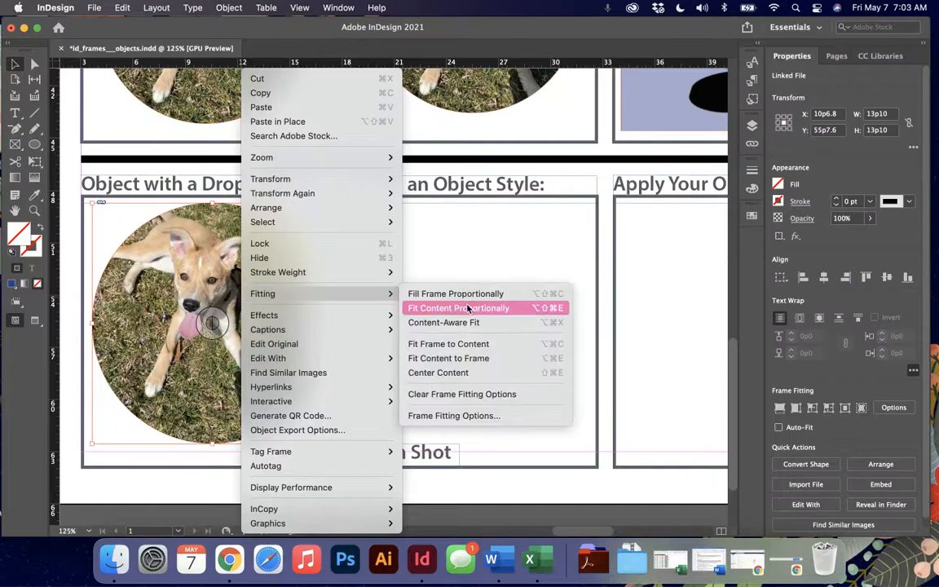
click(458, 294)
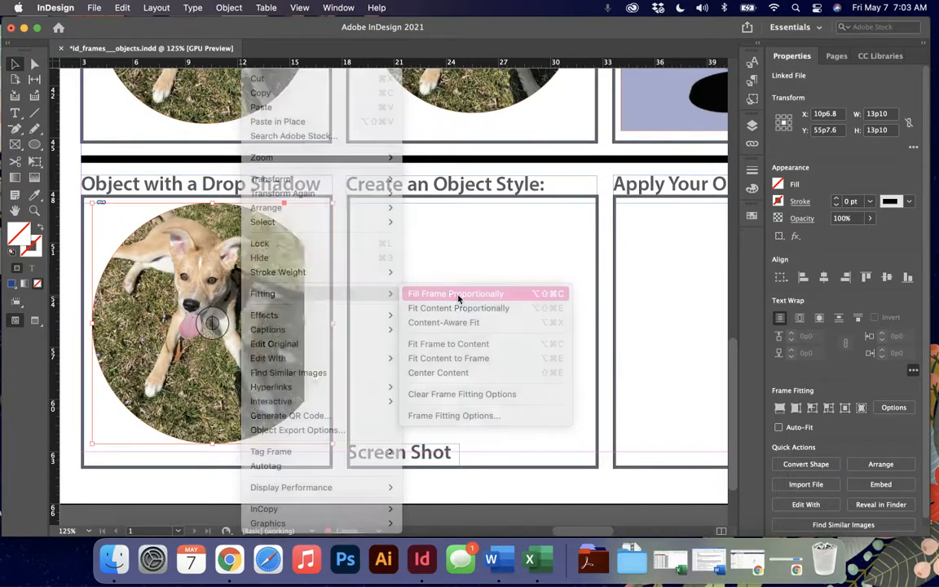
drag(282, 300, 277, 303)
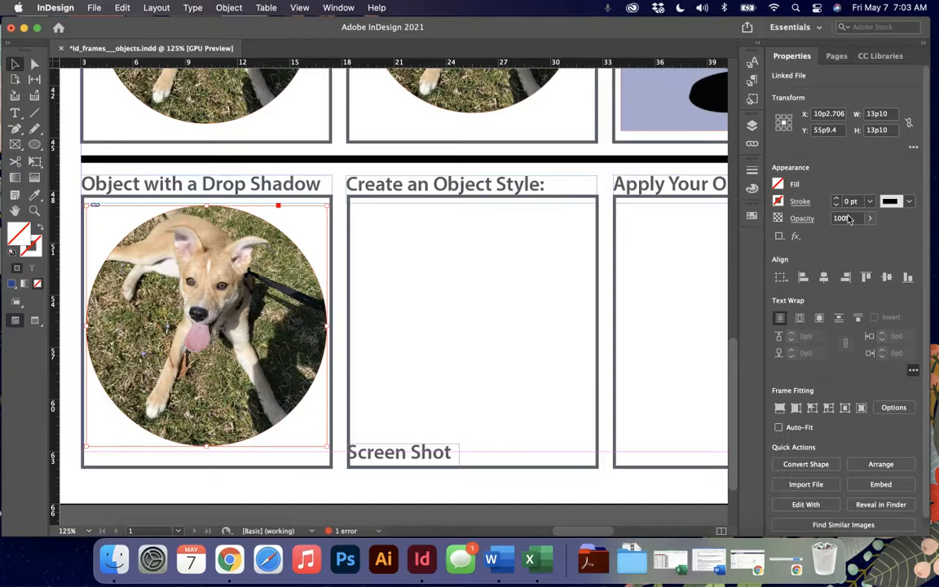
click(339, 7)
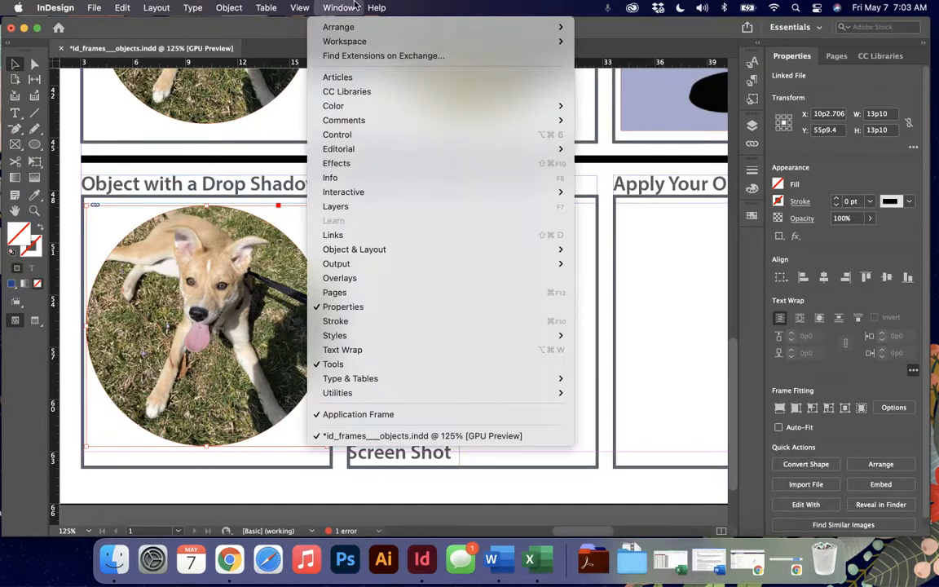
click(341, 164)
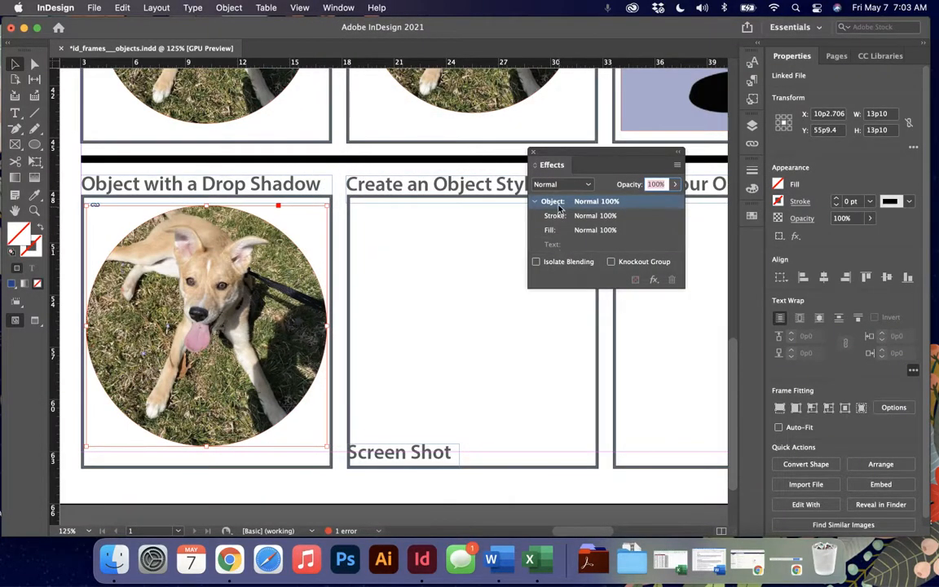
click(532, 155)
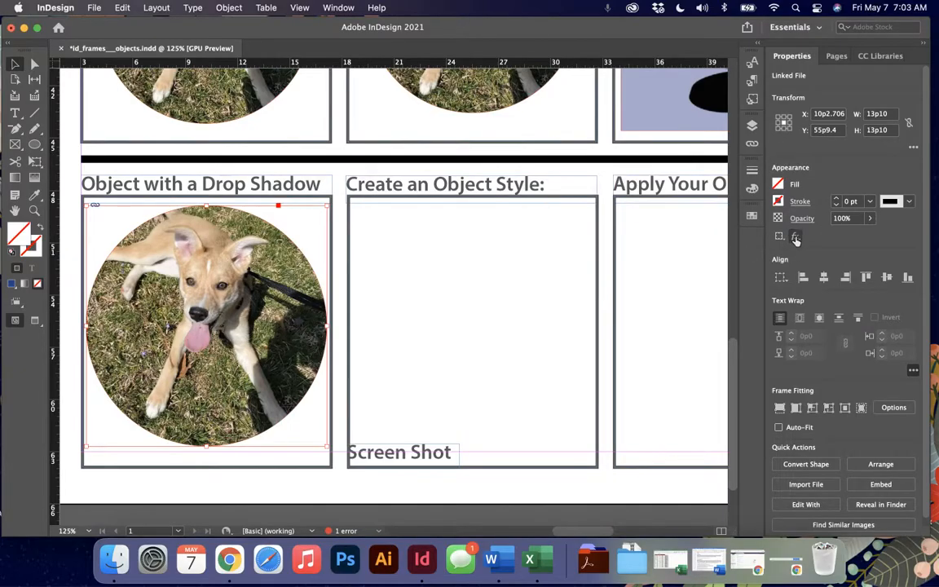
Add a drop shadow to the circular dog photo with an X offset of 0p7.
click(796, 237)
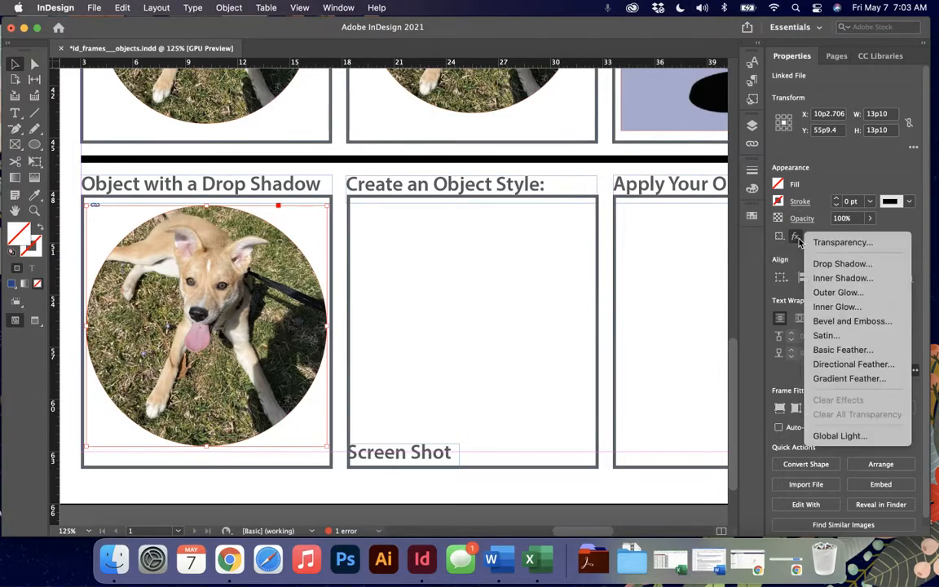
click(830, 274)
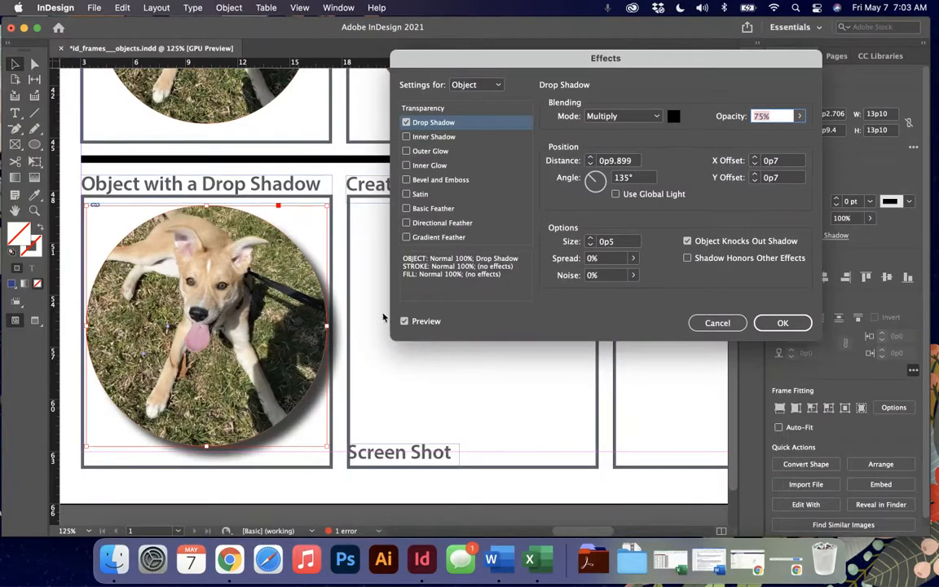
click(755, 158)
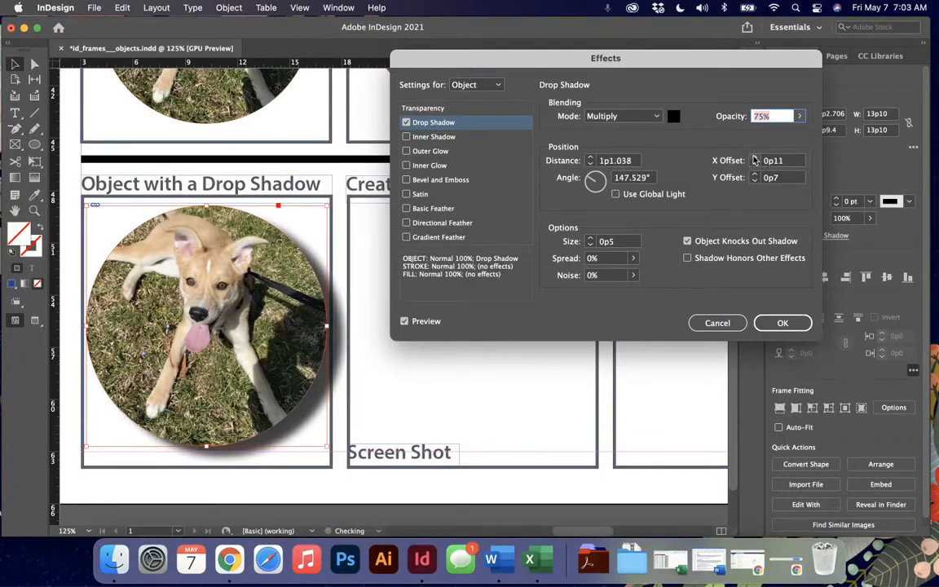
click(755, 167)
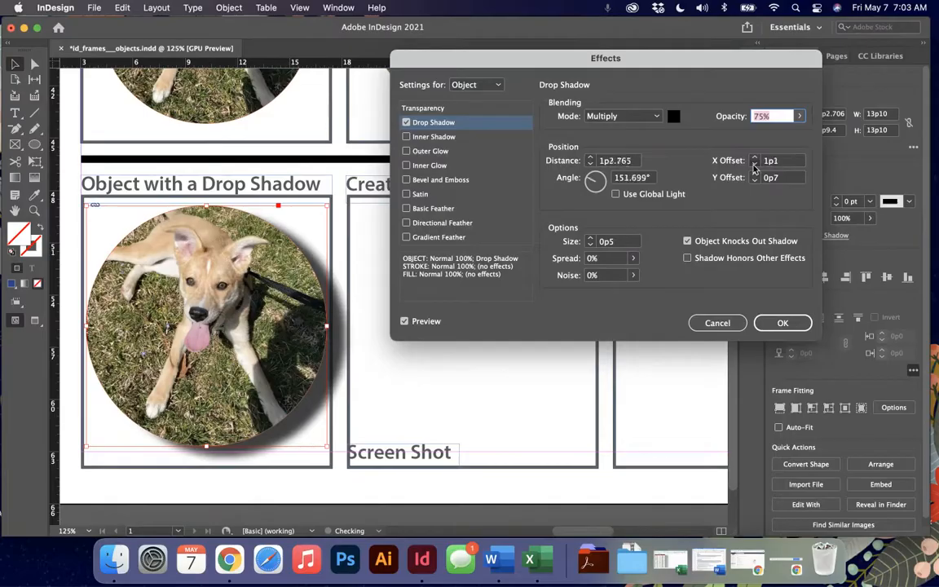
click(756, 167)
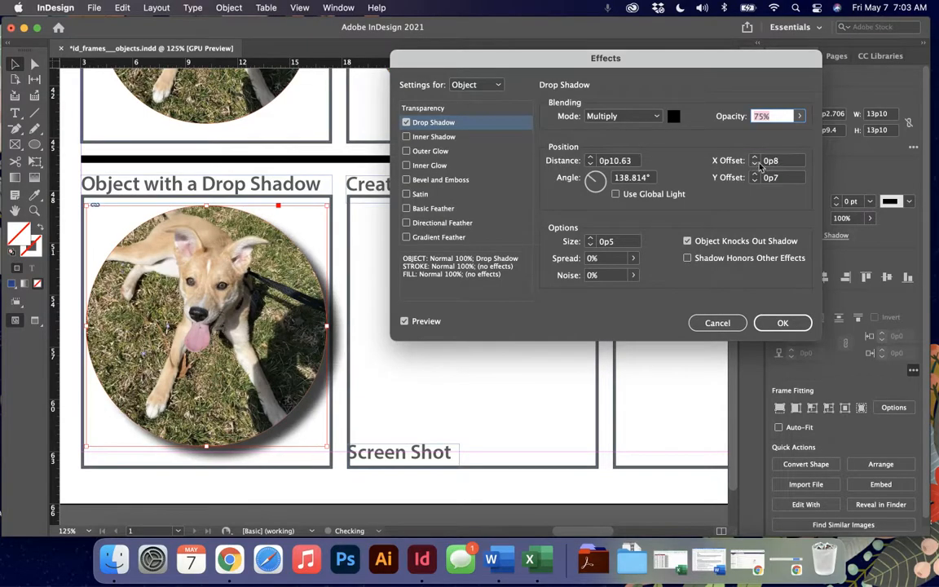
click(756, 166)
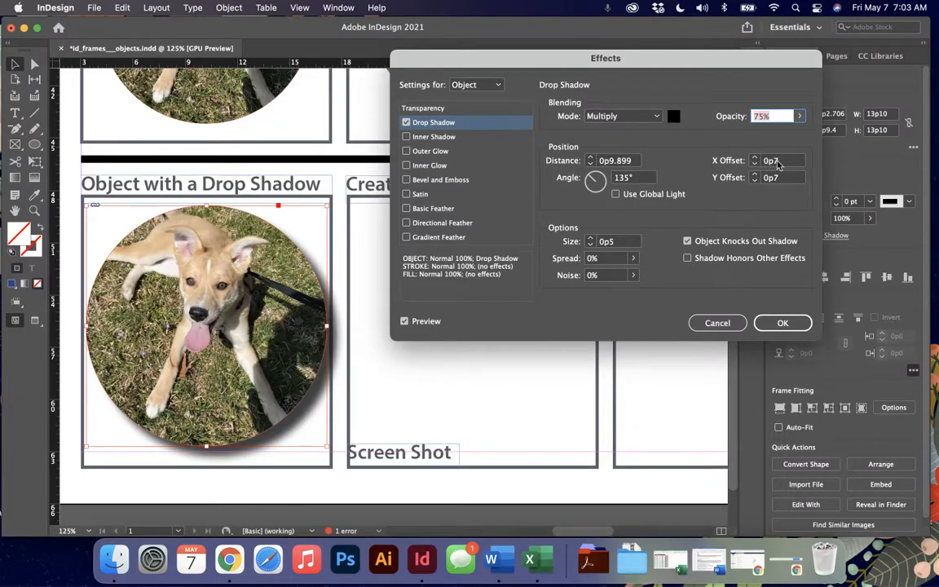
Reduce the X and Y offsets of the dog photo's drop shadow to 0p1 each.
click(687, 241)
click(756, 180)
click(755, 180)
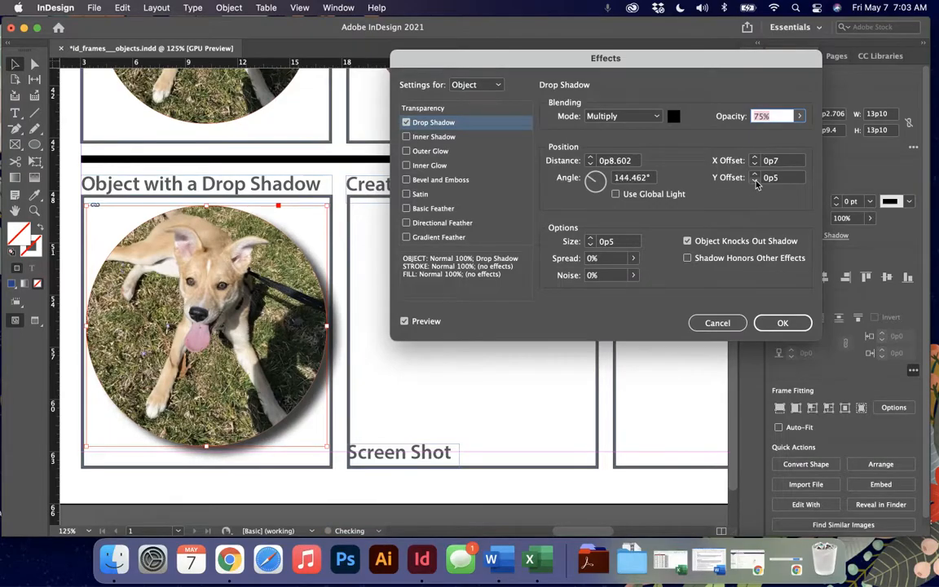
click(755, 181)
click(755, 166)
click(755, 165)
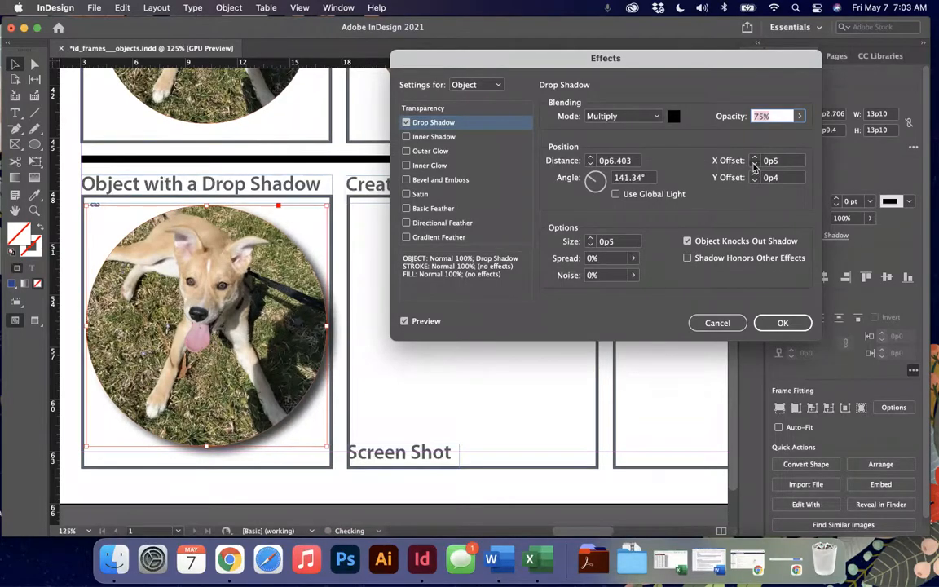
click(755, 165)
click(756, 166)
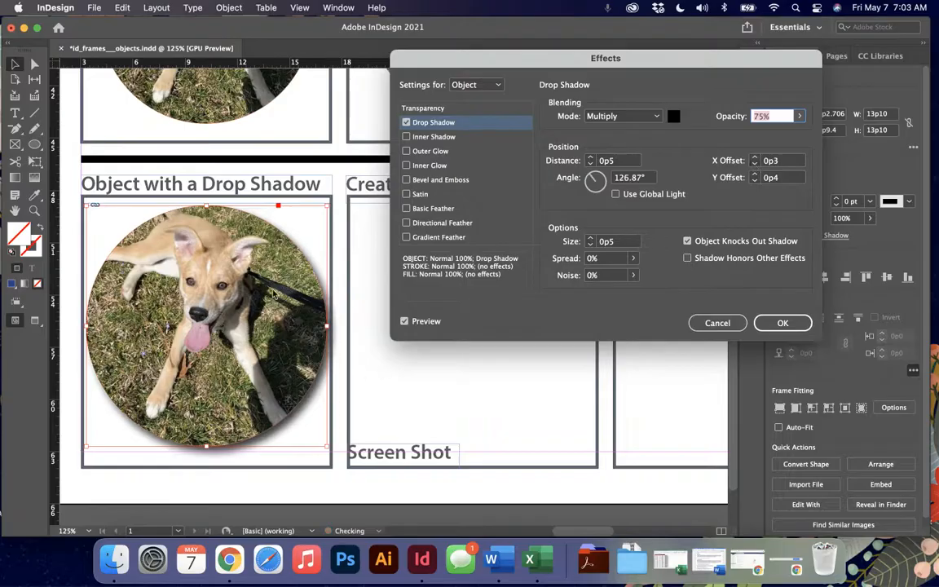
click(754, 158)
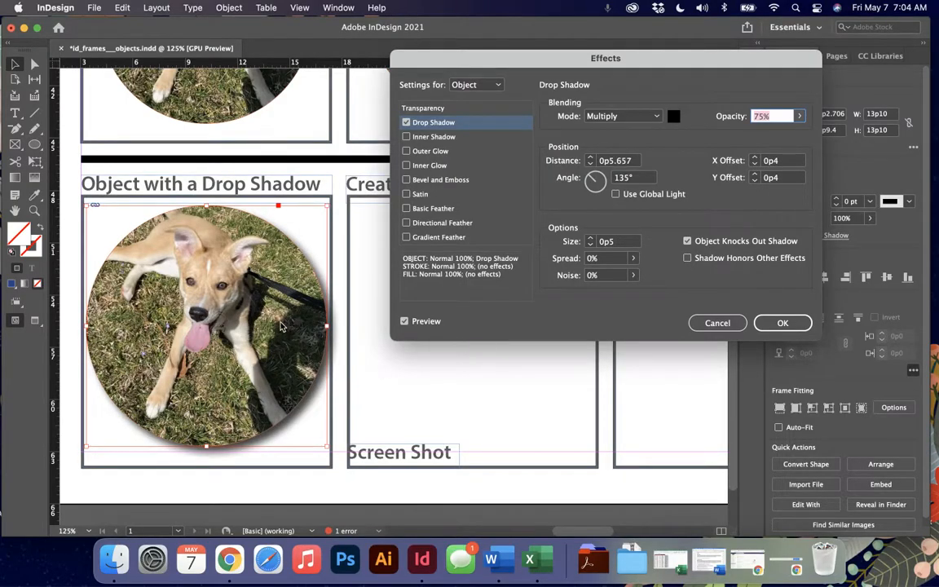
click(754, 164)
click(754, 164)
click(755, 164)
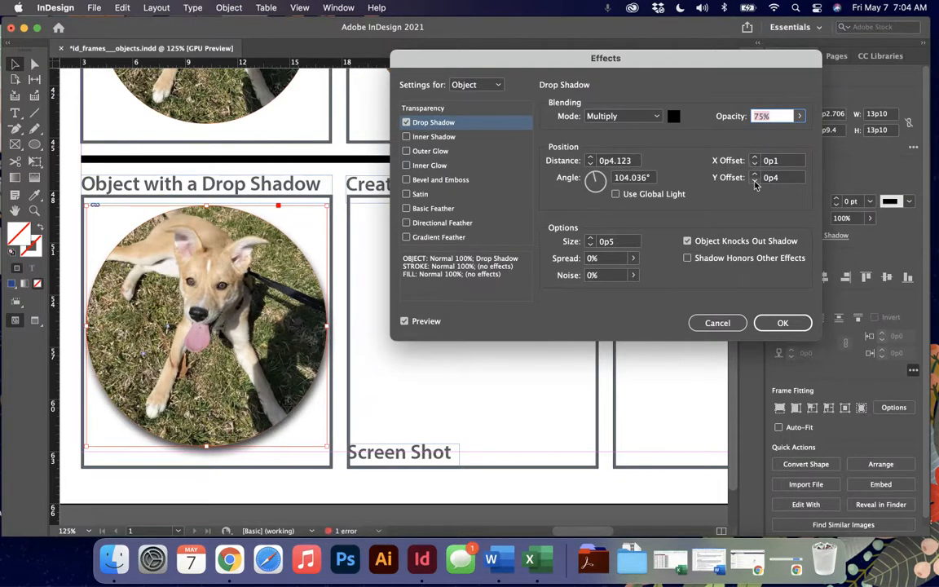
click(755, 180)
click(755, 180)
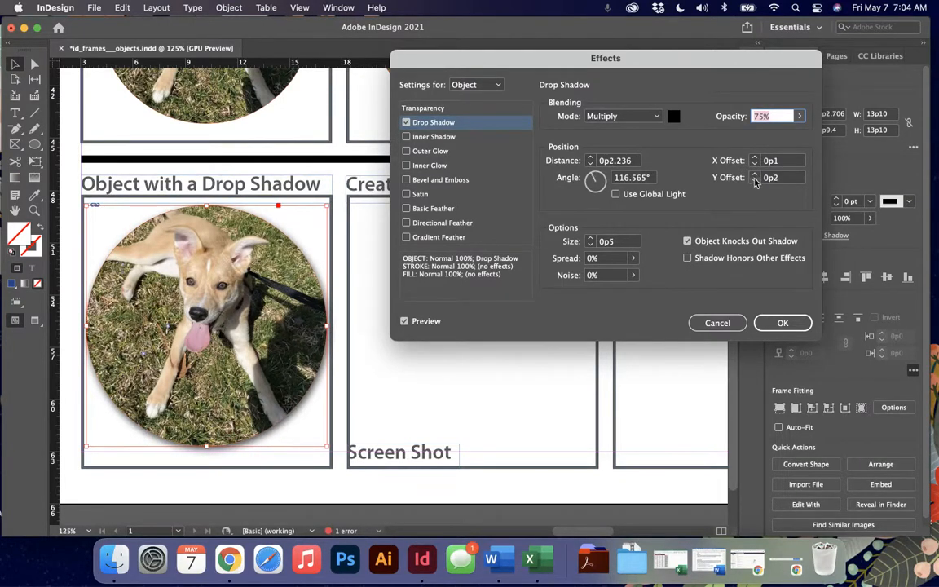
click(754, 180)
Try different sizes for the dog photo's shadow and set the size to 0p3.
click(591, 245)
click(590, 245)
click(590, 245)
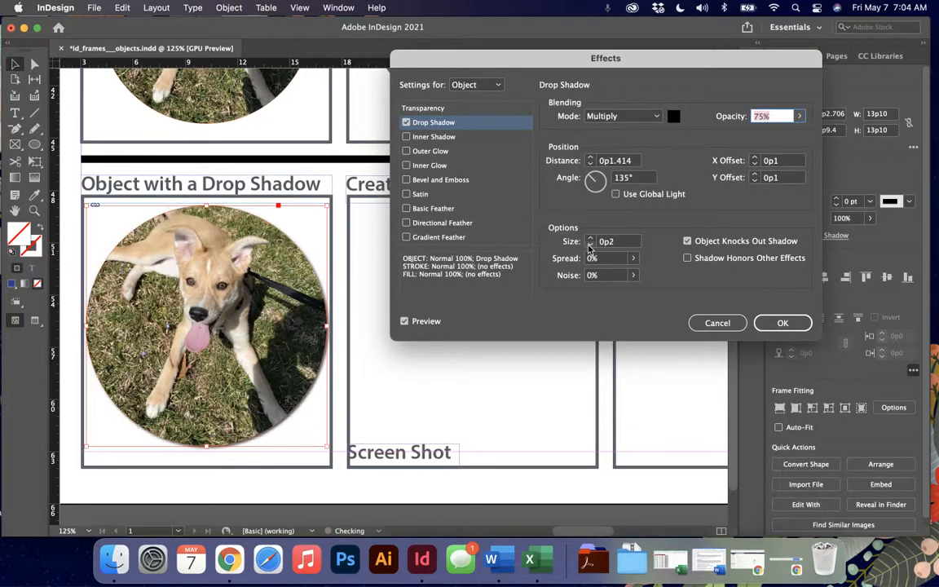
click(591, 244)
click(590, 238)
click(590, 238)
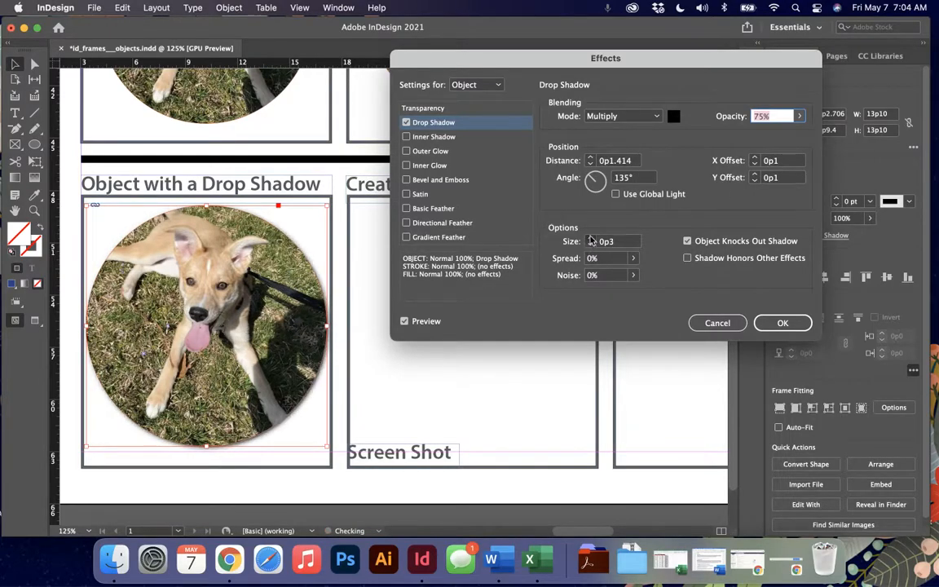
click(590, 238)
click(591, 238)
click(590, 238)
click(591, 244)
click(590, 245)
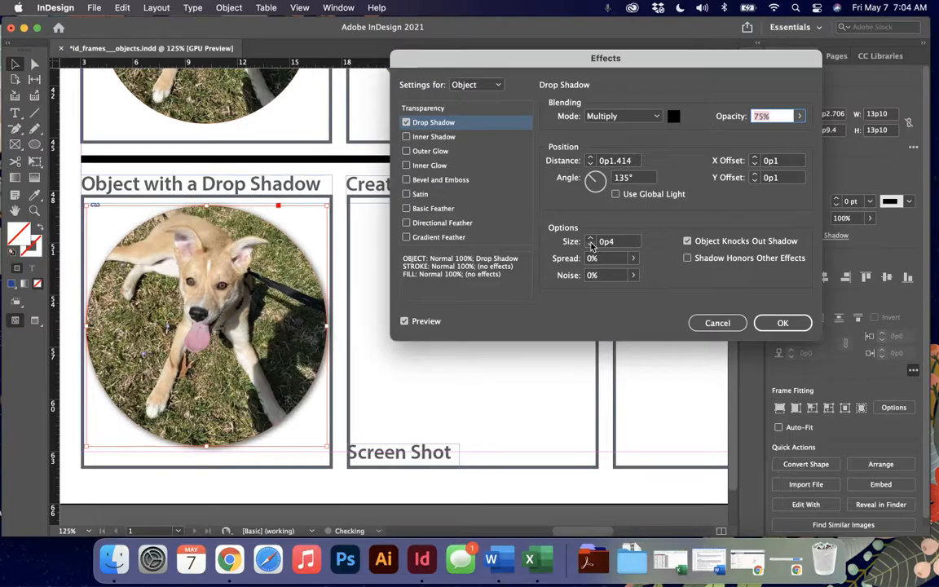
click(590, 244)
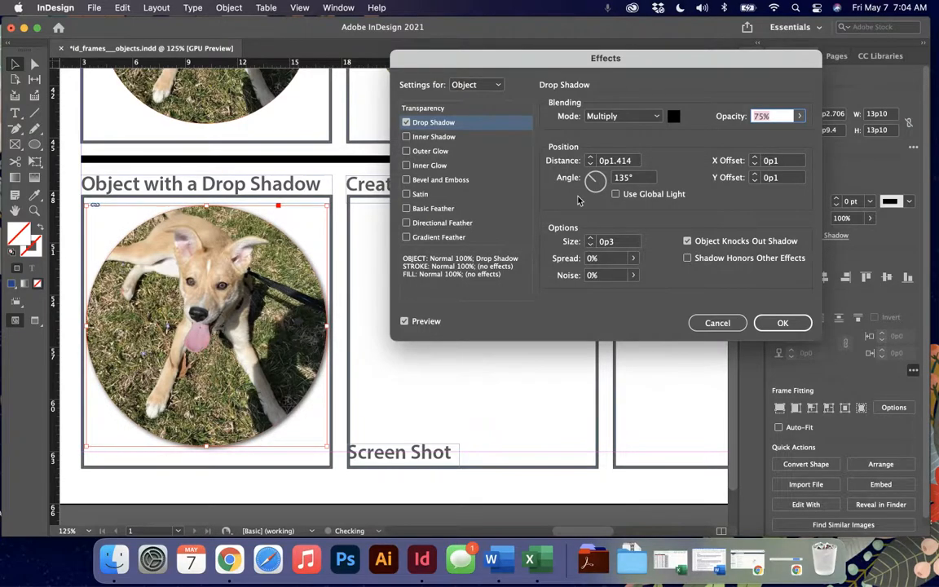
Keep the shadow color at [Black], set the X and Y offsets to 0p1, and apply the dog photo's drop shadow.
click(591, 164)
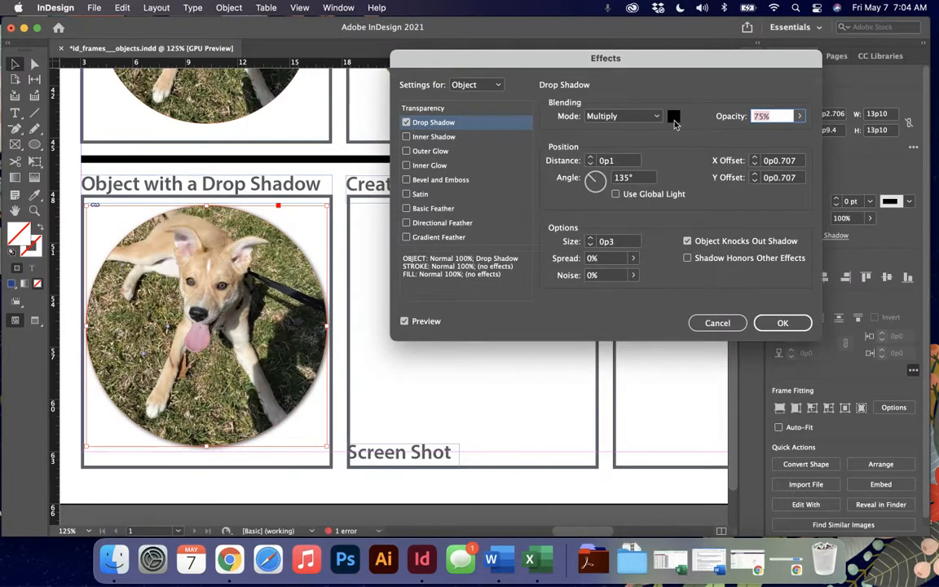
click(672, 115)
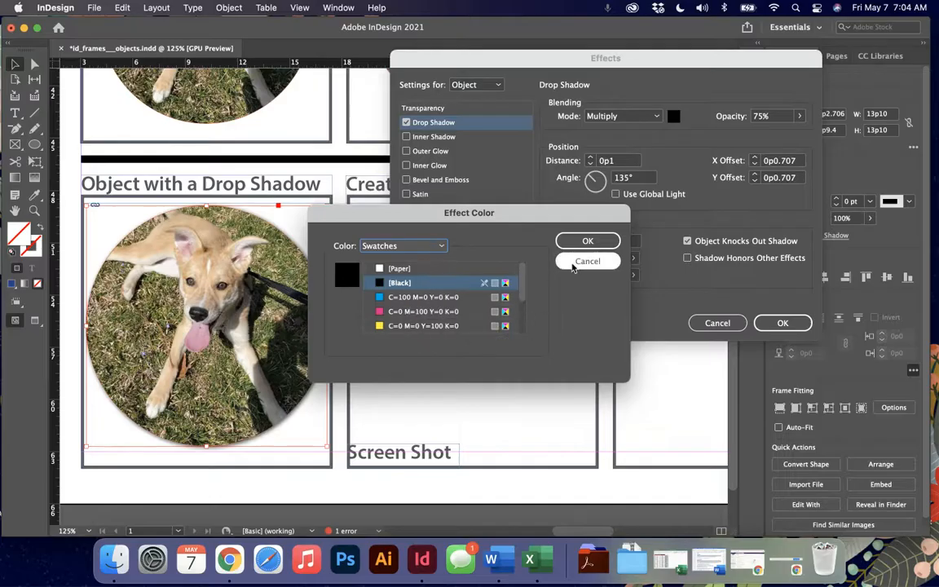
click(587, 242)
click(755, 158)
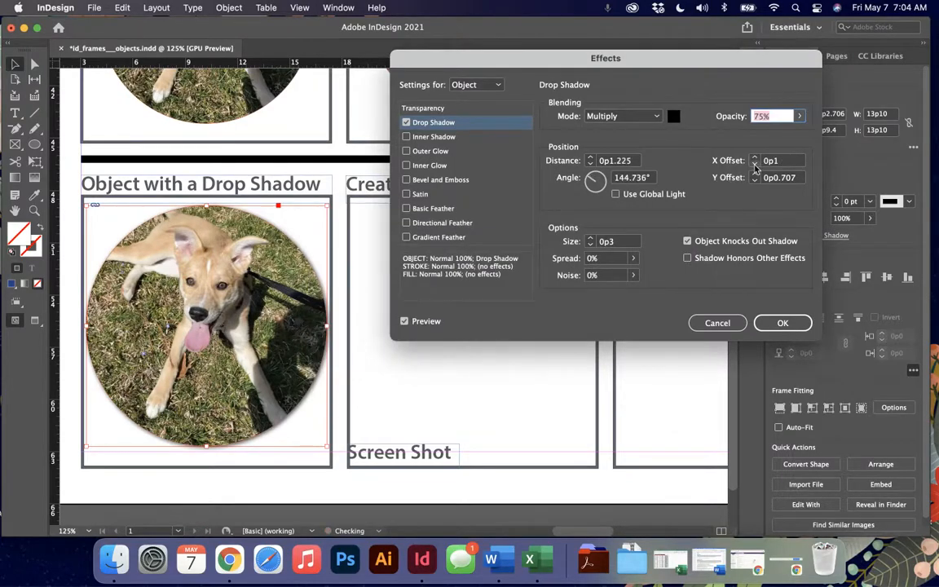
click(755, 174)
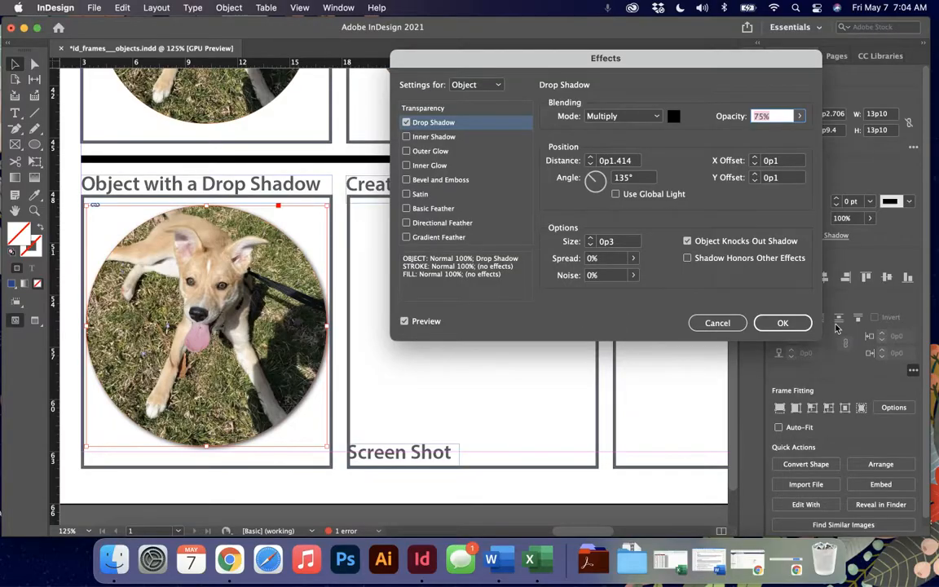
click(797, 326)
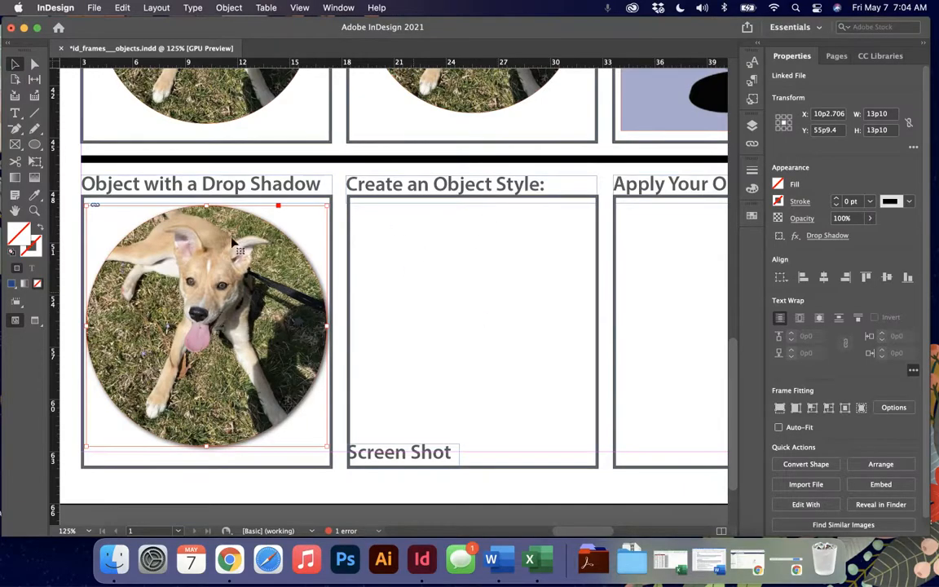
Draw a blue-filled ellipse about 8p8 wide by 9p0 high in the Create an Object Style box.
click(34, 145)
scroll(361, 221, right, 1)
drag(364, 224, 516, 381)
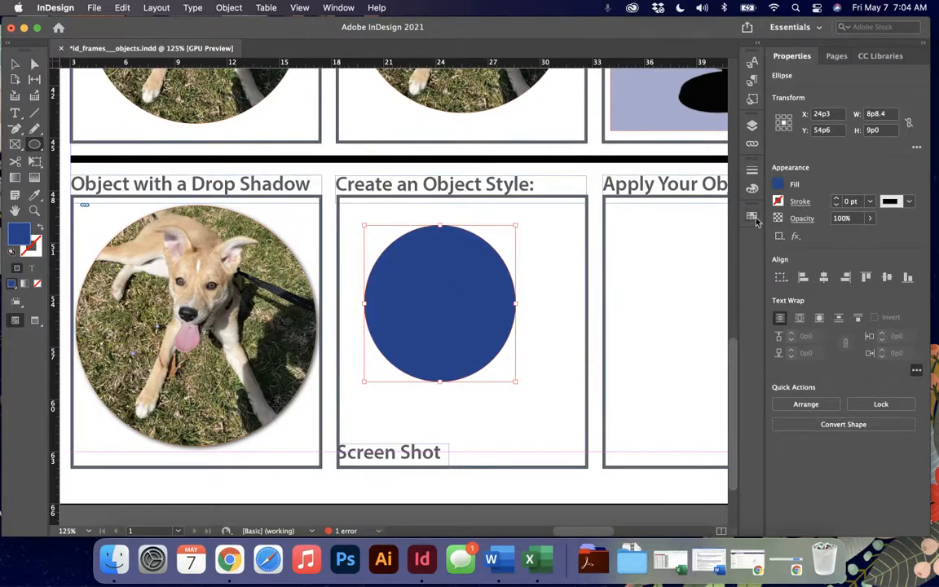
Add a drop shadow to the blue ellipse with X and Y offsets of 0p3 and a size of 0p3.
click(795, 236)
click(824, 264)
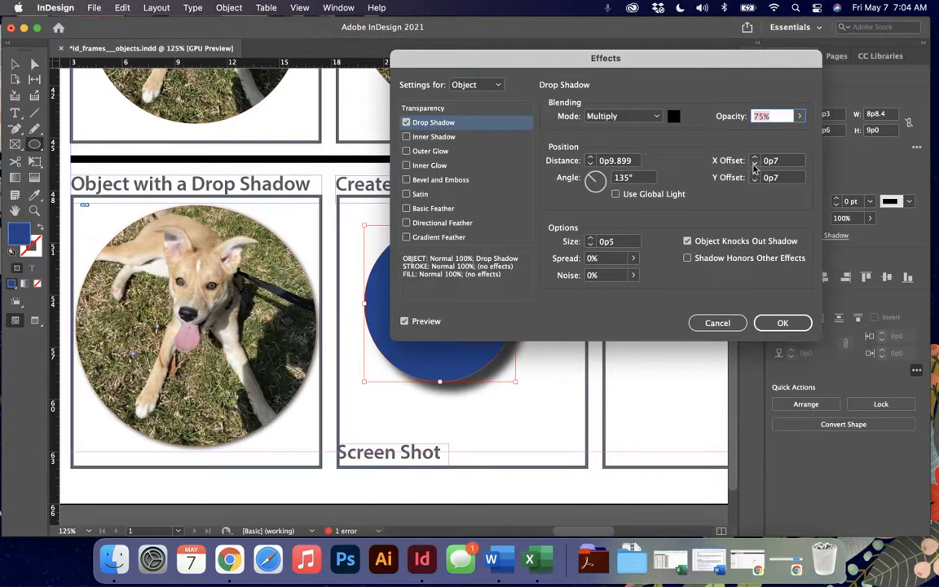
click(755, 164)
click(755, 165)
click(755, 164)
click(755, 180)
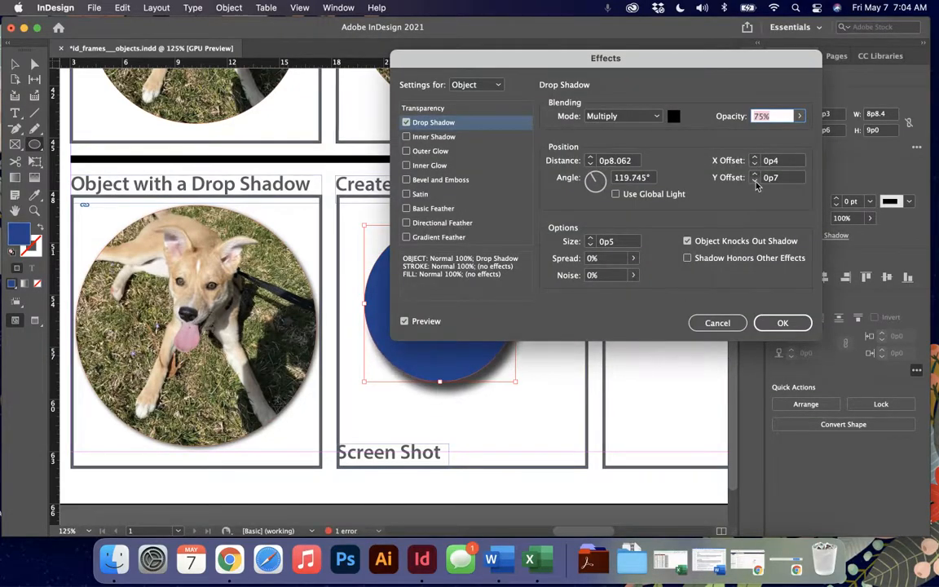
click(755, 180)
click(756, 180)
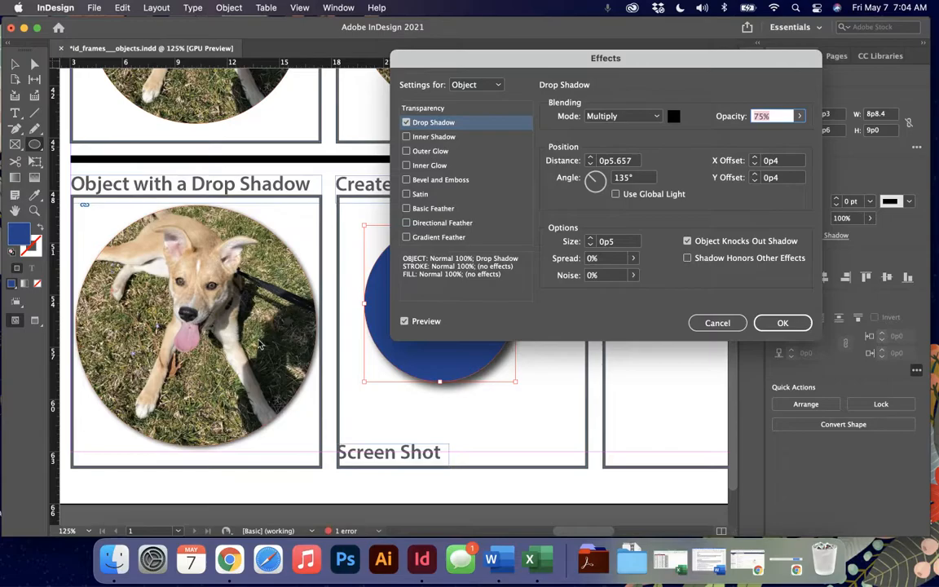
click(591, 244)
click(590, 244)
click(755, 181)
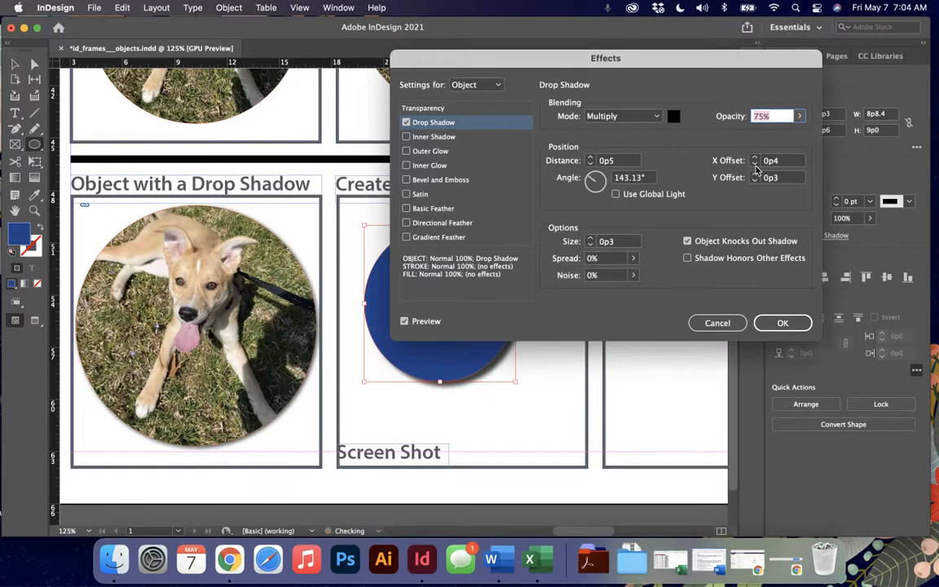
click(756, 164)
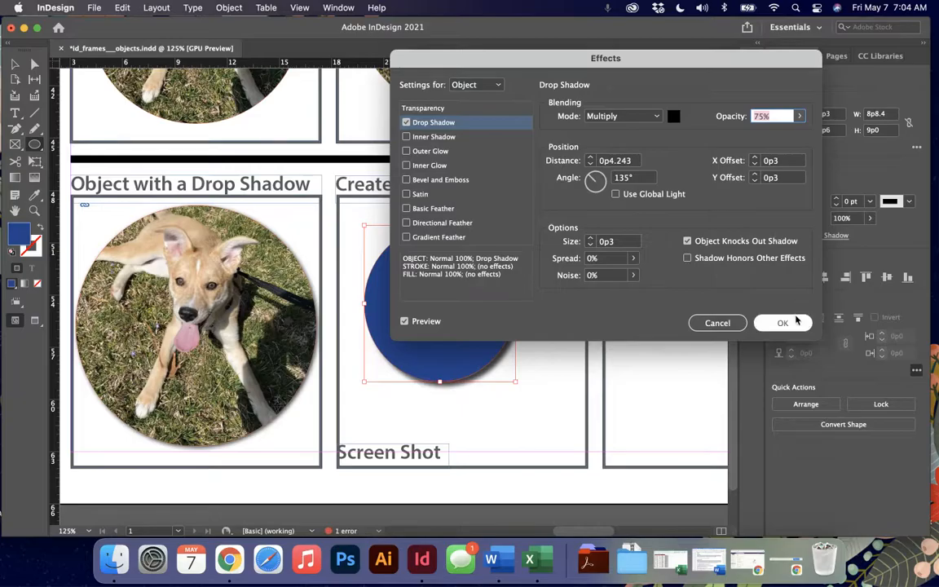
Add a Bevel and Emboss effect to the blue ellipse and set its size to 0p5.
drag(520, 68, 339, 52)
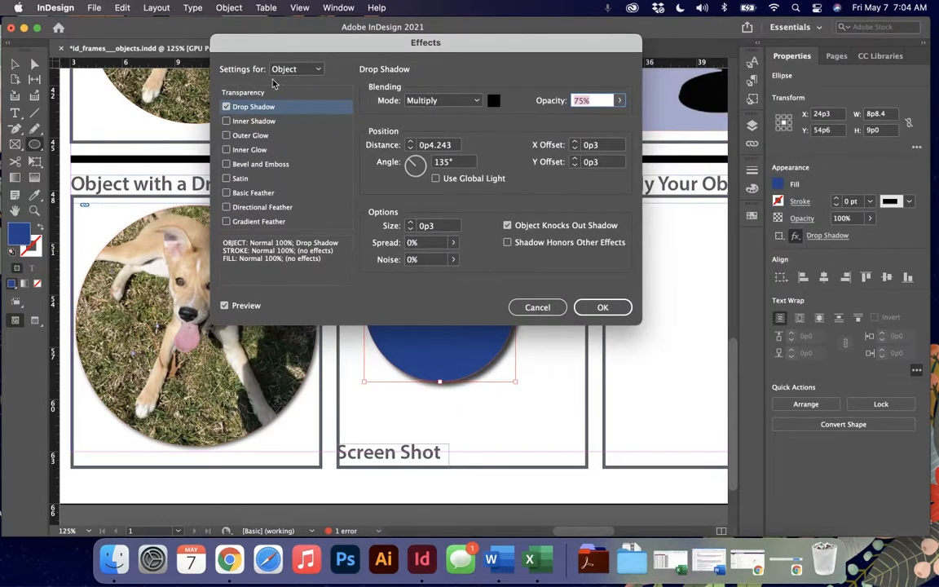
click(226, 164)
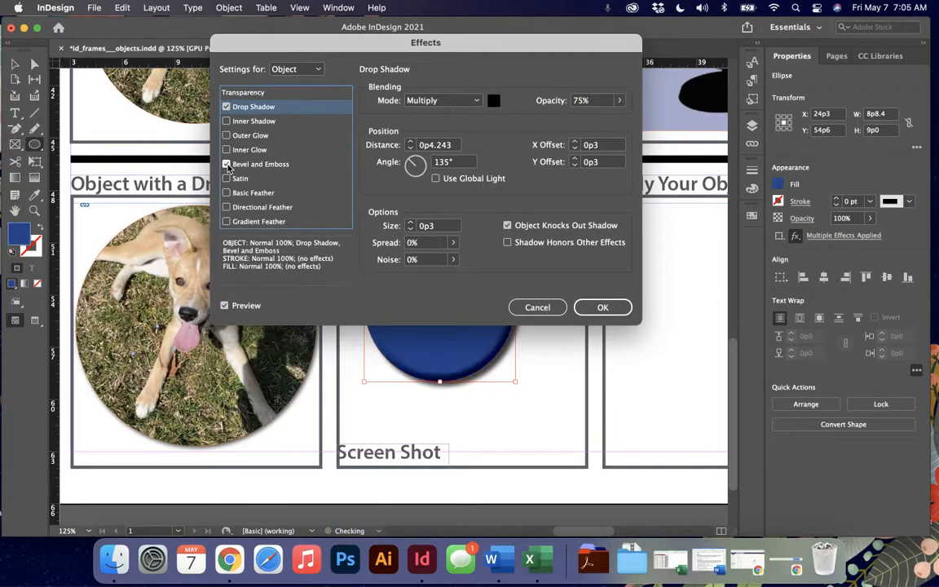
mouse_move(270, 49)
mouse_down()
mouse_move(139, 233)
mouse_move(278, 64)
mouse_up()
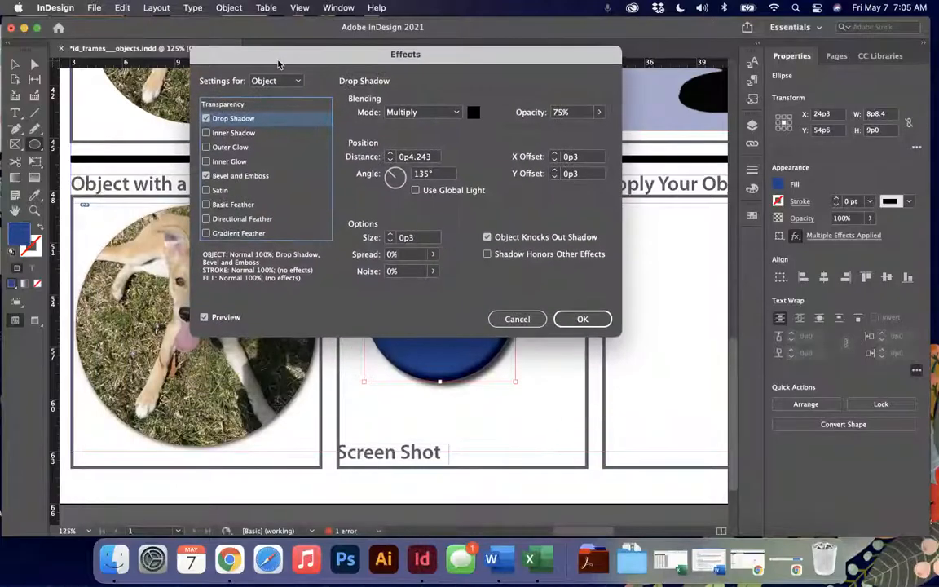
click(243, 177)
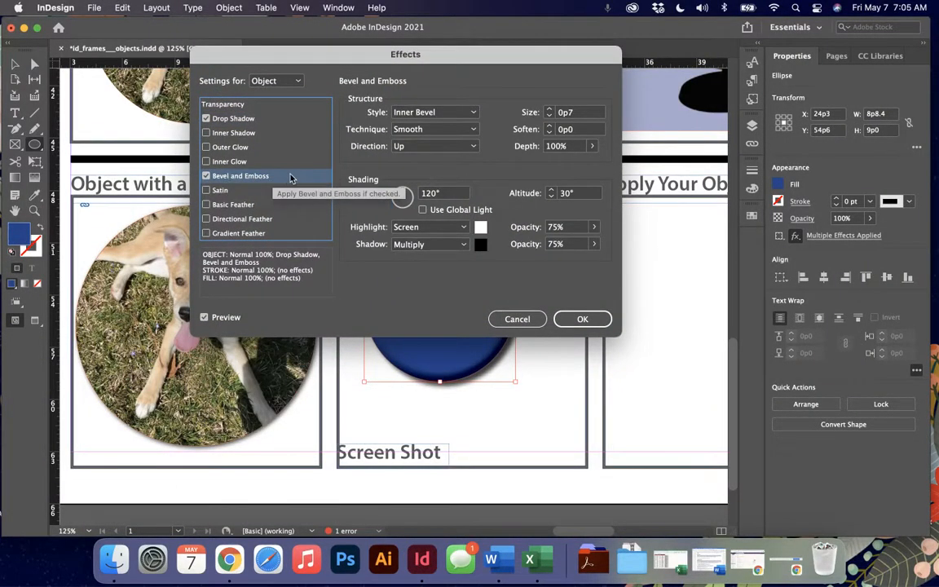
click(550, 116)
click(549, 116)
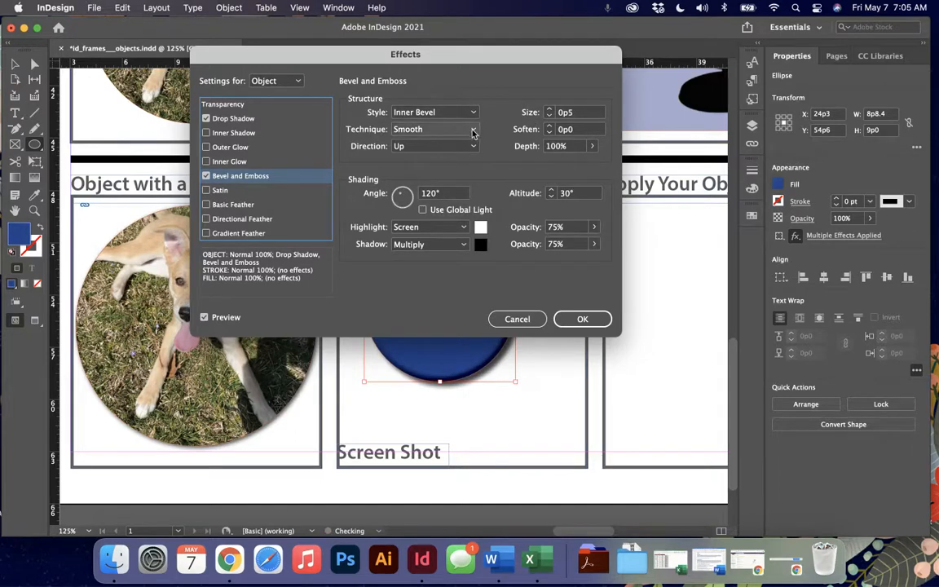
Set the ellipse's bevel soften value to 0p3, lower its depth, and apply the effects.
click(550, 126)
click(549, 126)
click(549, 126)
click(592, 146)
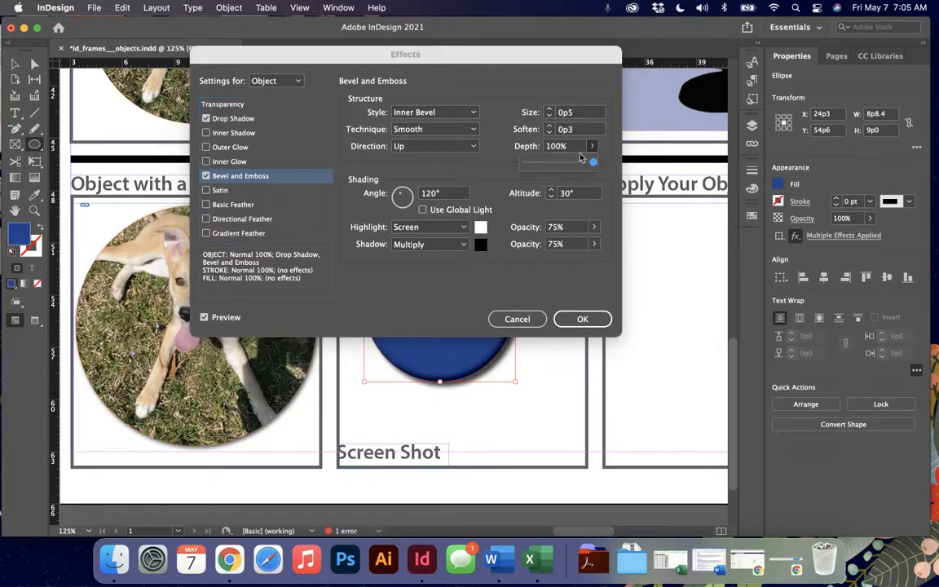
drag(581, 158, 569, 165)
click(583, 318)
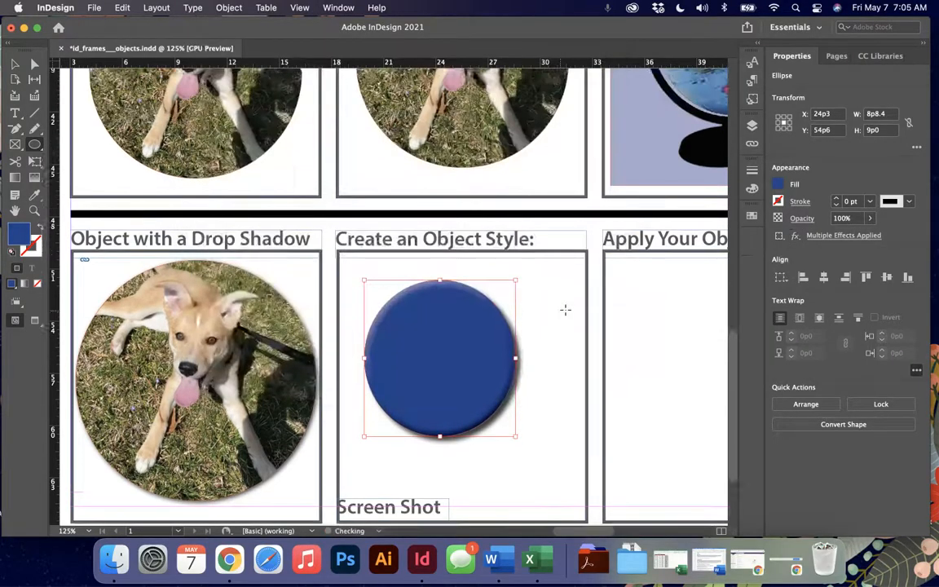
Give the blue ellipse a 3 pt stroke and set the stroke type to Japanese Dots.
scroll(705, 224, up, 3)
scroll(439, 237, down, 1)
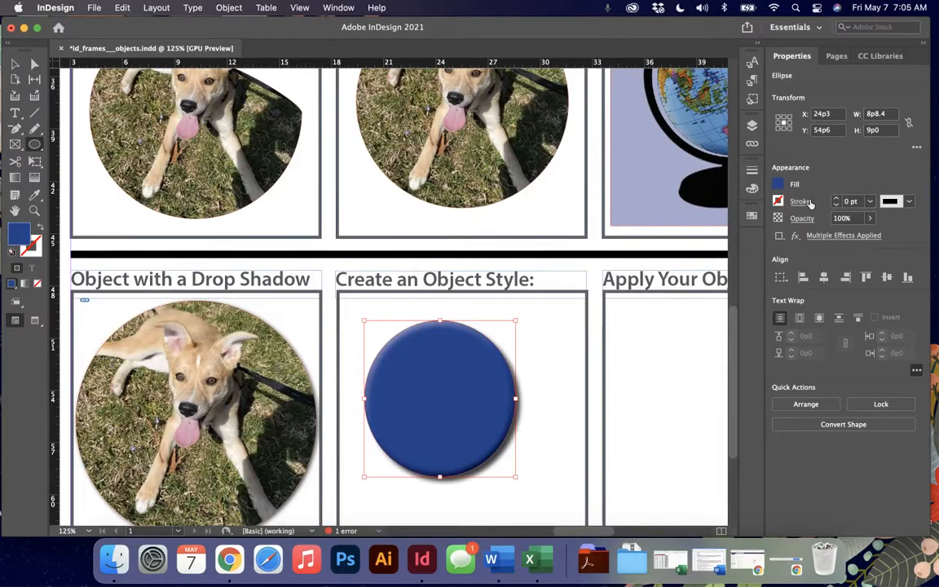
click(799, 202)
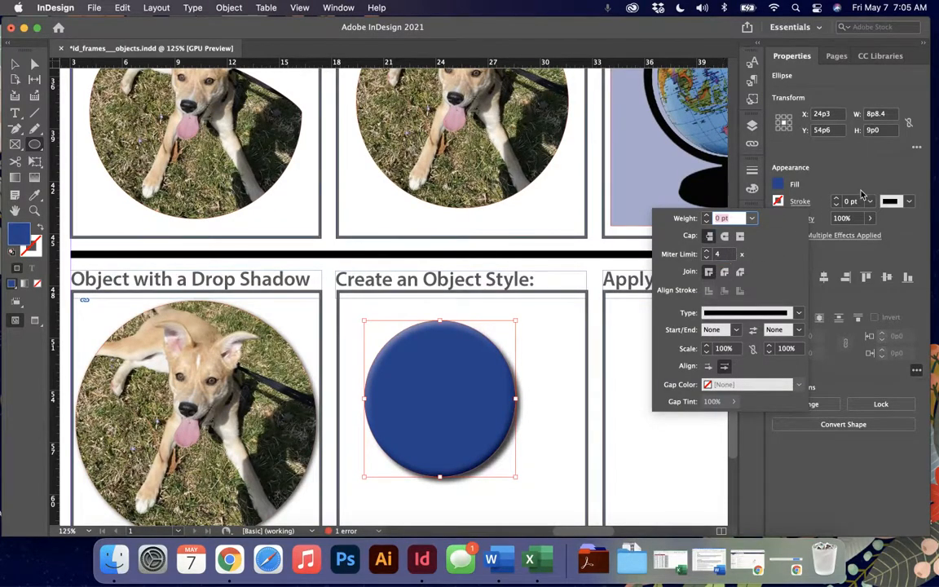
click(708, 215)
click(707, 216)
click(707, 215)
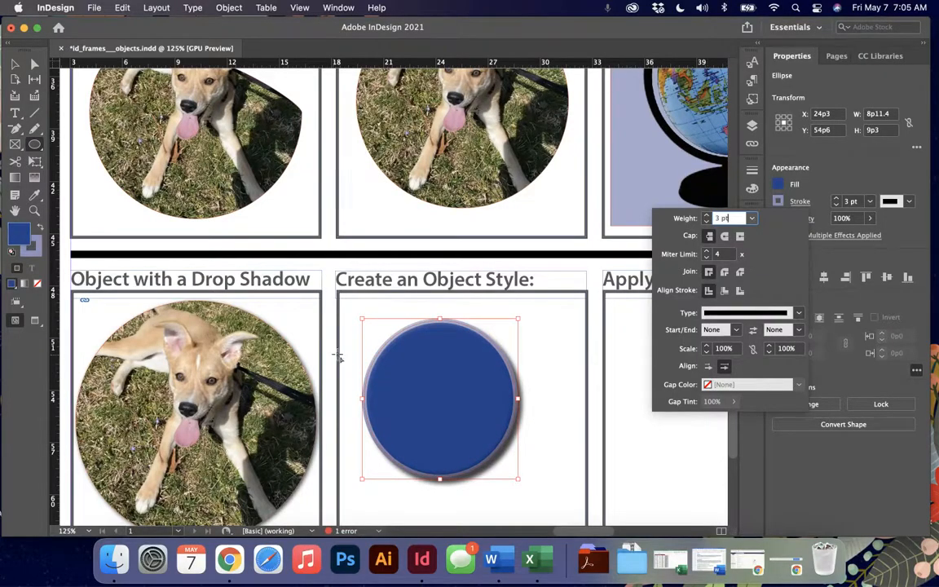
click(799, 313)
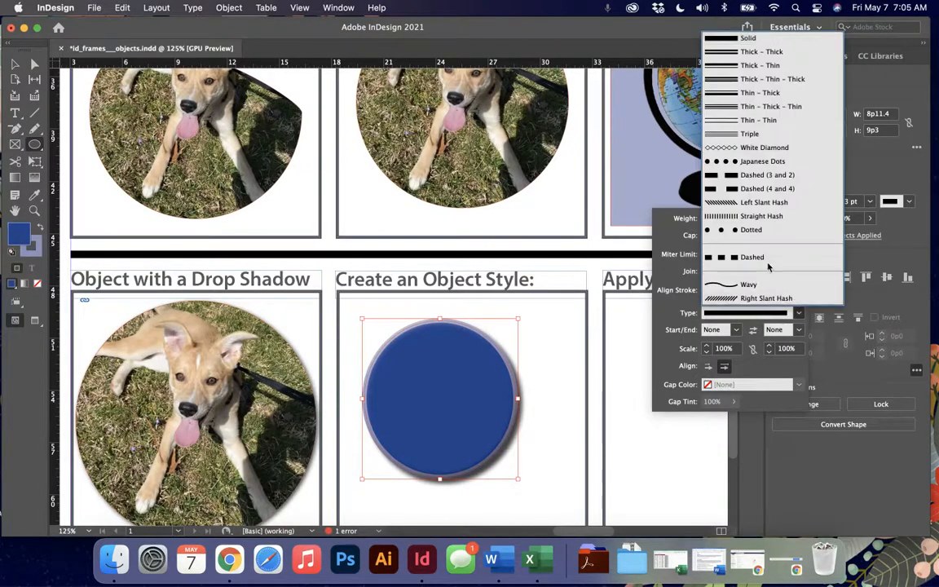
click(725, 162)
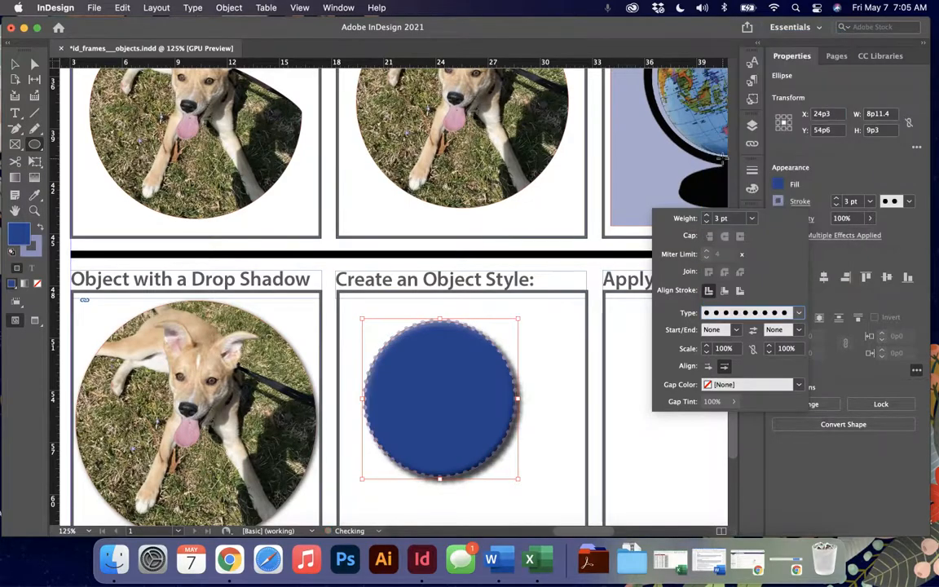
Increase the ellipse's dotted stroke weight to 6 pt and align the stroke to the outside of the shape.
click(707, 216)
click(707, 216)
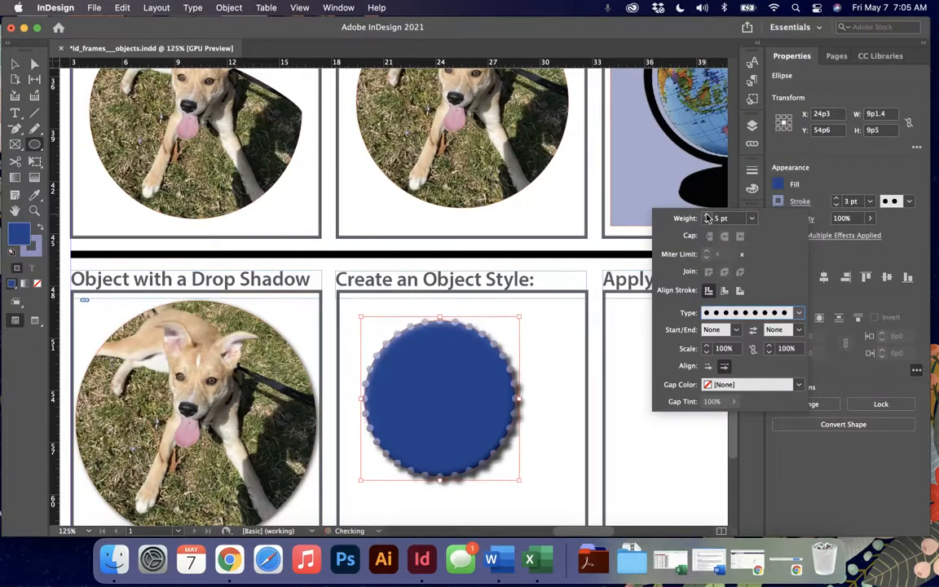
click(707, 217)
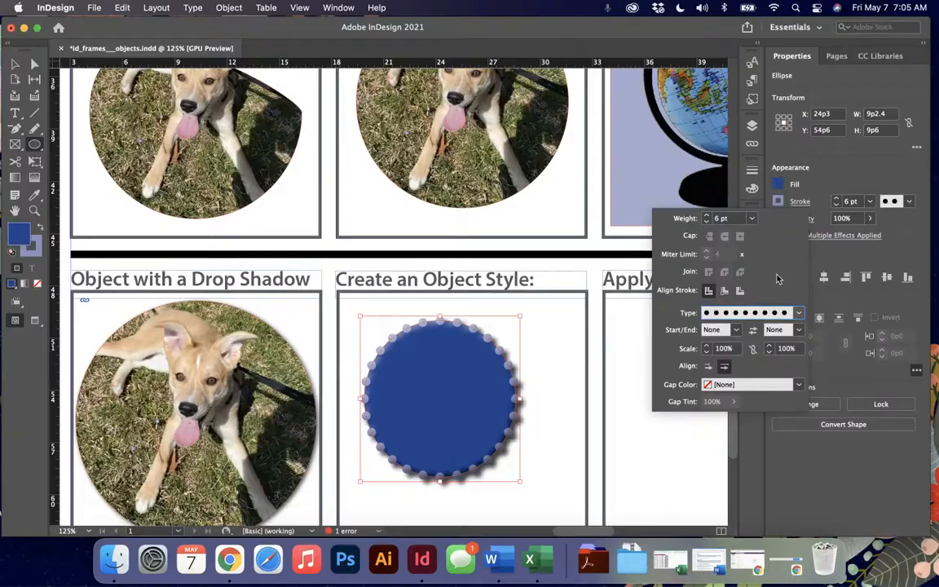
click(741, 291)
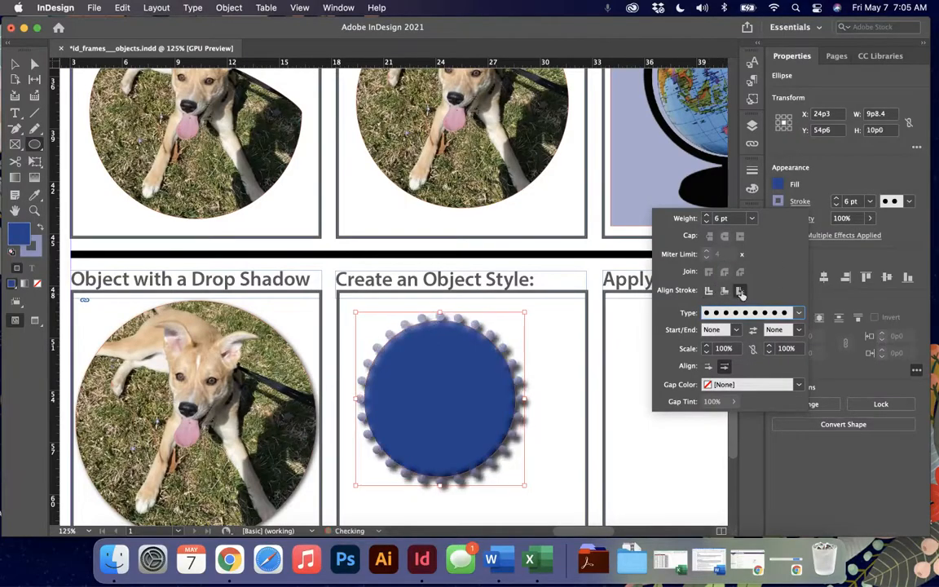
click(15, 65)
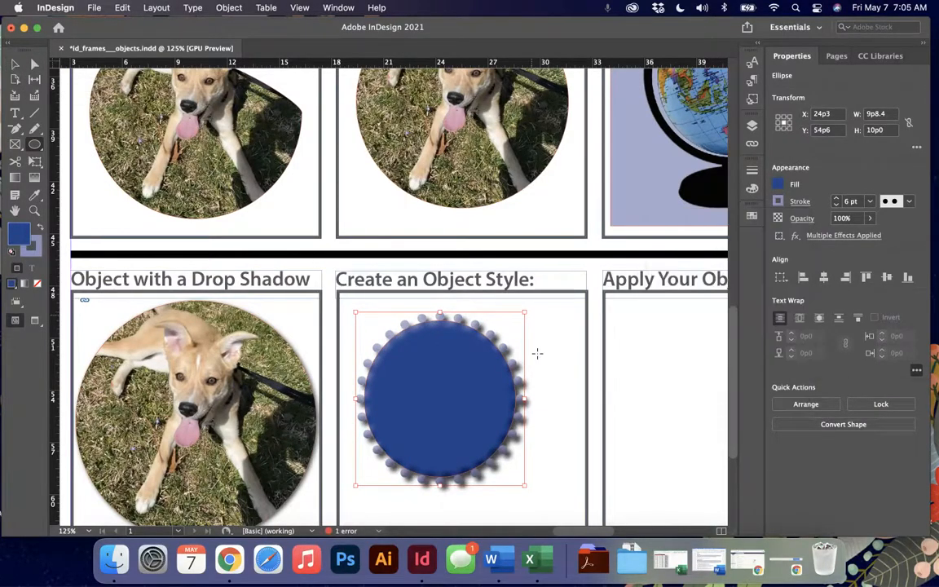
Move the dotted ellipse toward the upper left of the Create an Object Style box, centered at about X 23p9, Y 53p10.
scroll(508, 390, down, 3)
scroll(508, 391, right, 2)
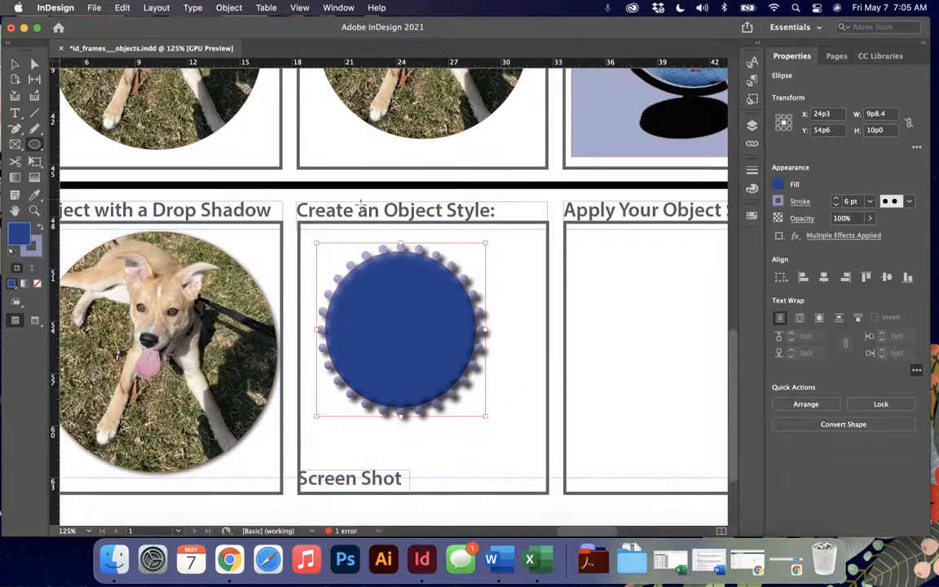
click(15, 65)
click(512, 262)
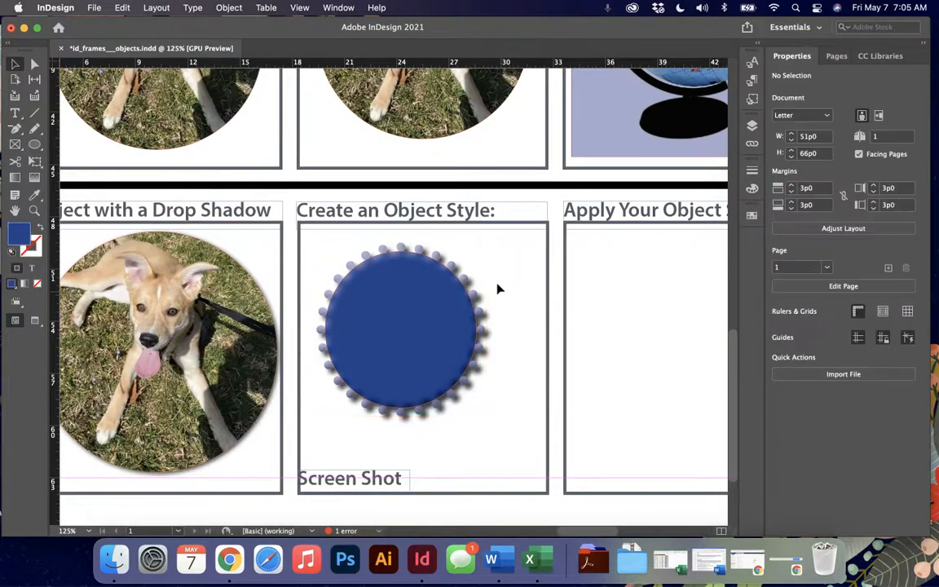
drag(412, 311, 425, 311)
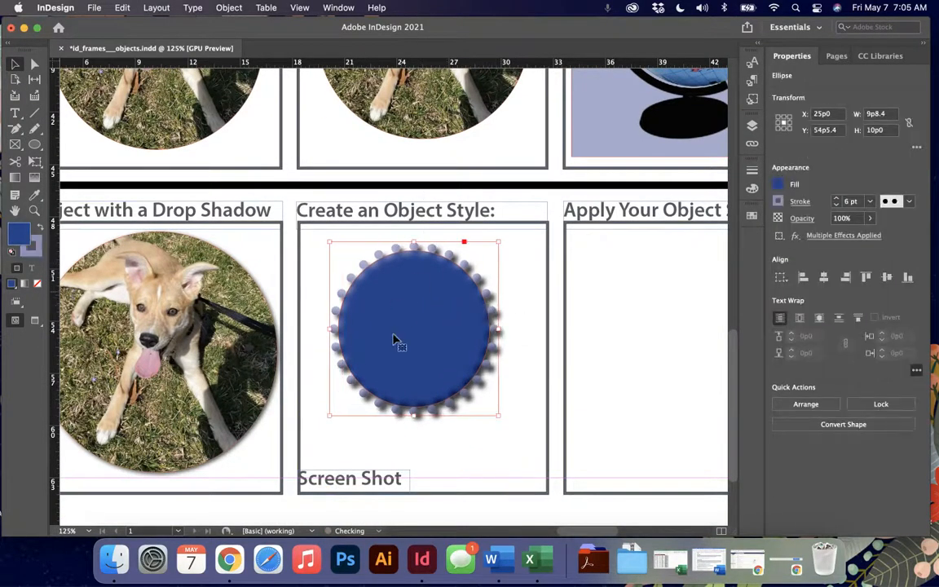
drag(467, 351, 446, 342)
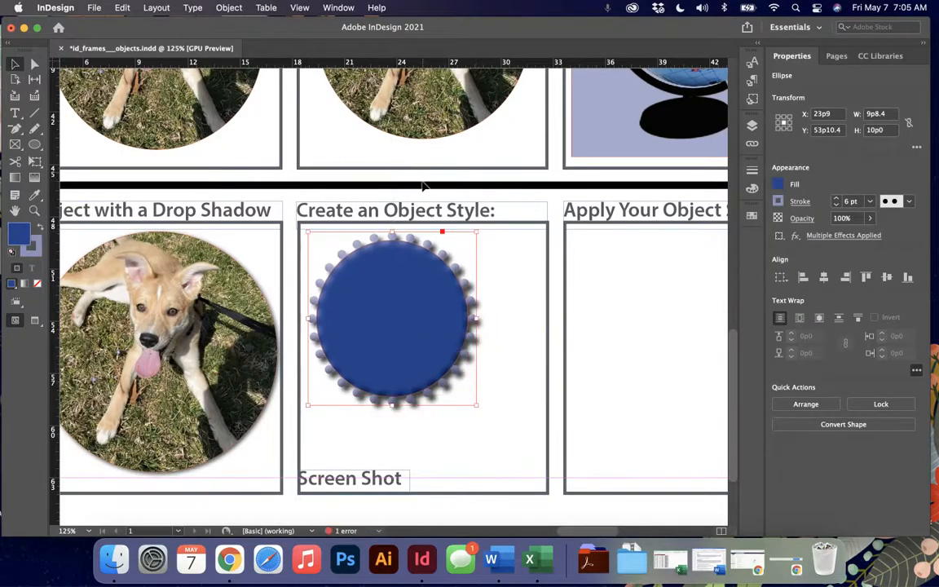
Create a new object style from the selected ellipse and name it Scales.
scroll(477, 411, up, 5)
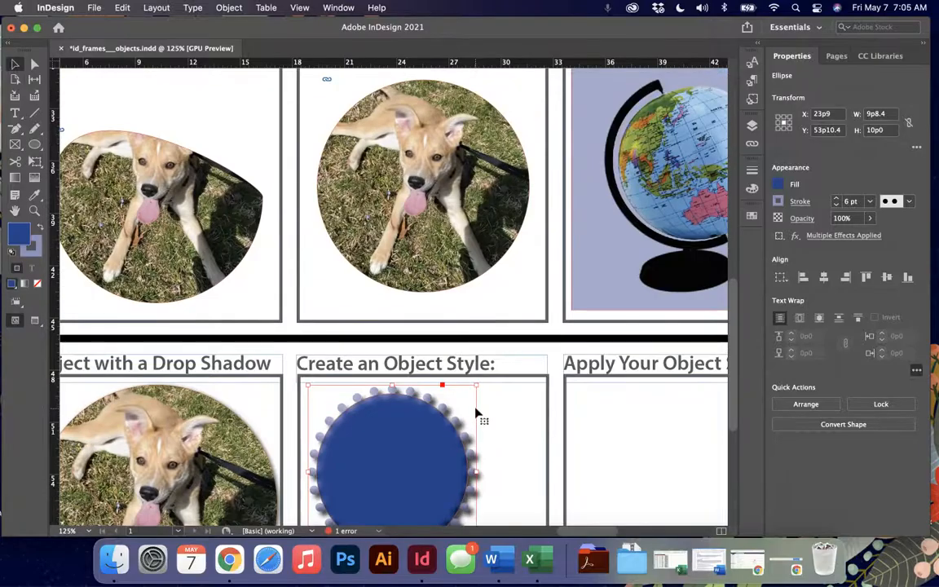
scroll(478, 413, down, 5)
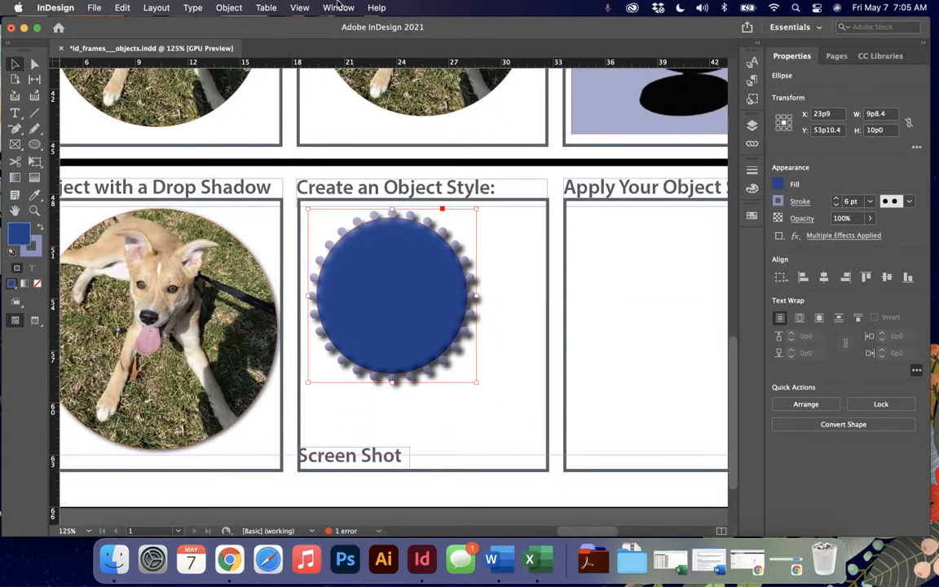
click(339, 7)
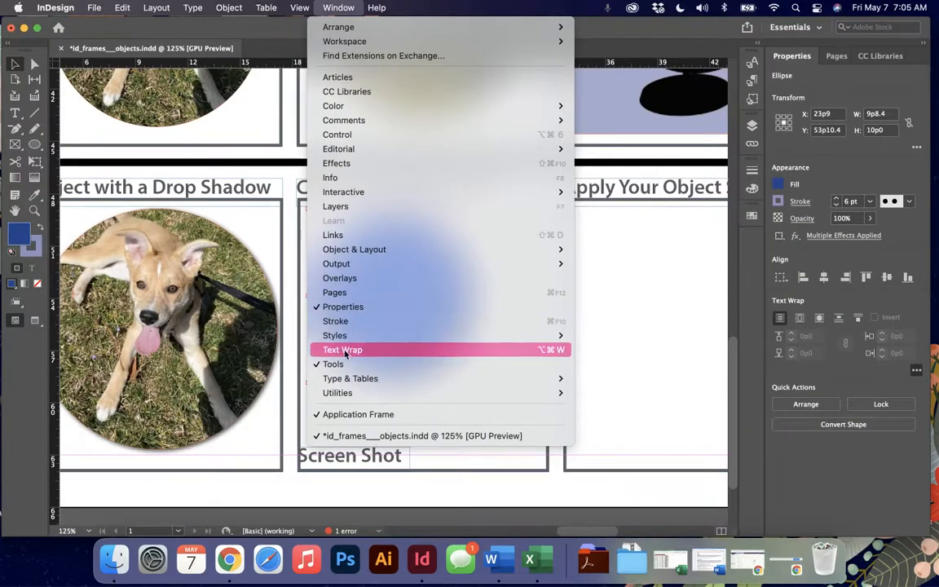
mouse_move(424, 335)
click(617, 364)
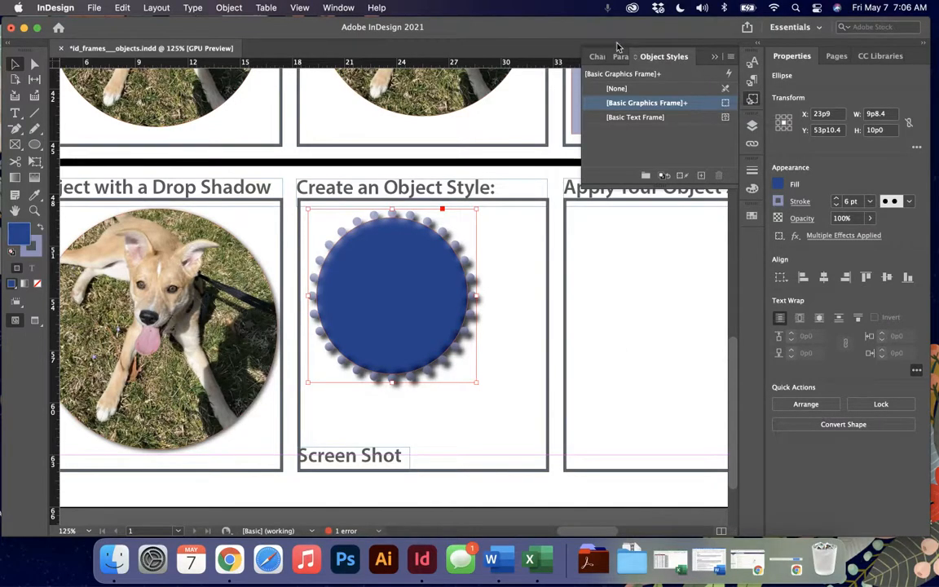
click(700, 176)
click(633, 134)
double_click(633, 134)
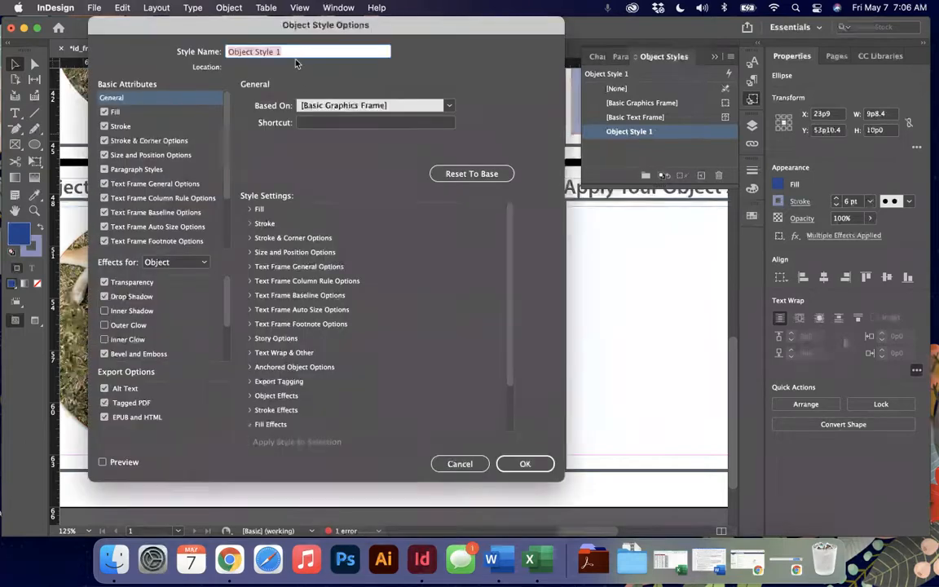
text(Scales)
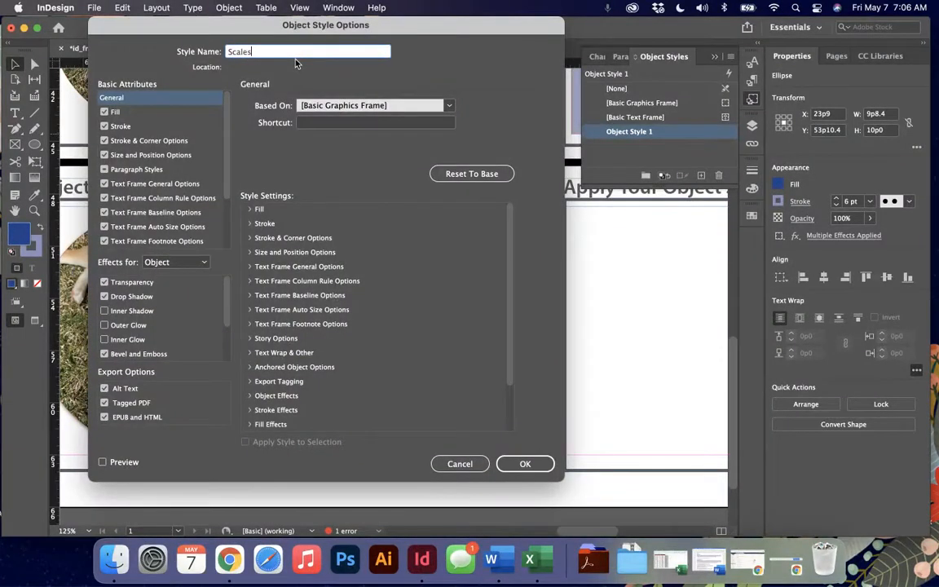
Display the Stroke settings of the Scales style, capture a screenshot of its options, and confirm the style.
drag(225, 28, 276, 28)
click(174, 127)
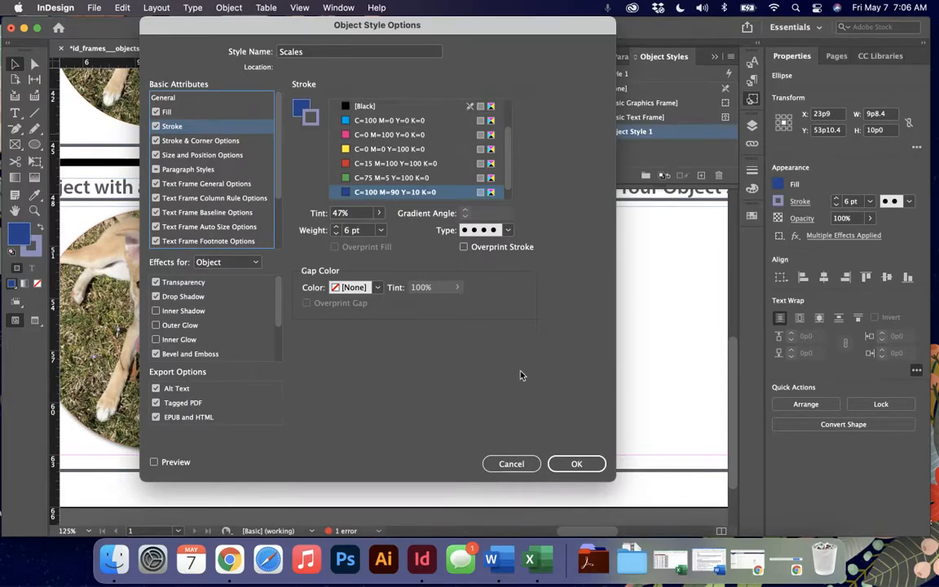
drag(145, 41, 618, 481)
click(571, 463)
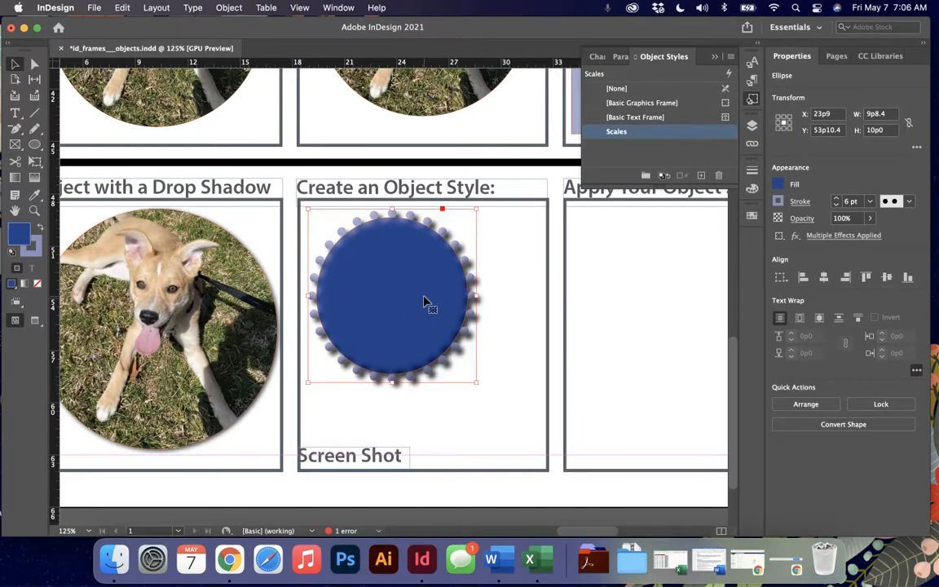
Delete the ellipse and place a copy of the drop shadow dog photo in the Apply Your Object Style box.
key(Delete)
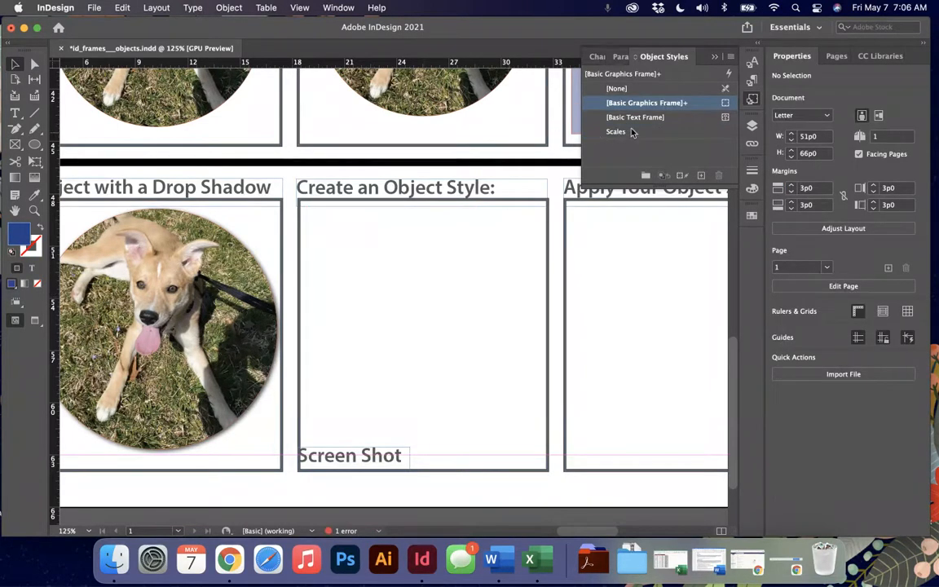
click(633, 133)
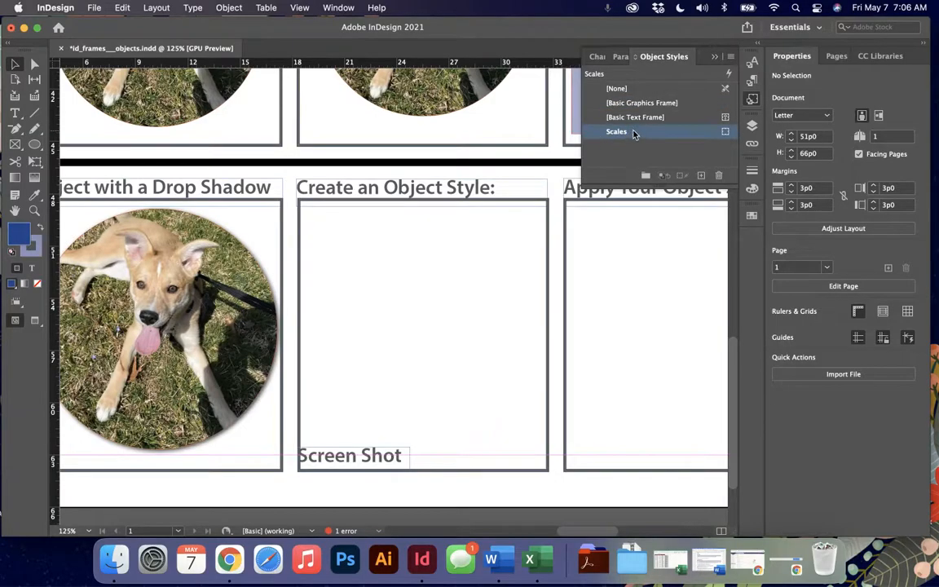
click(151, 297)
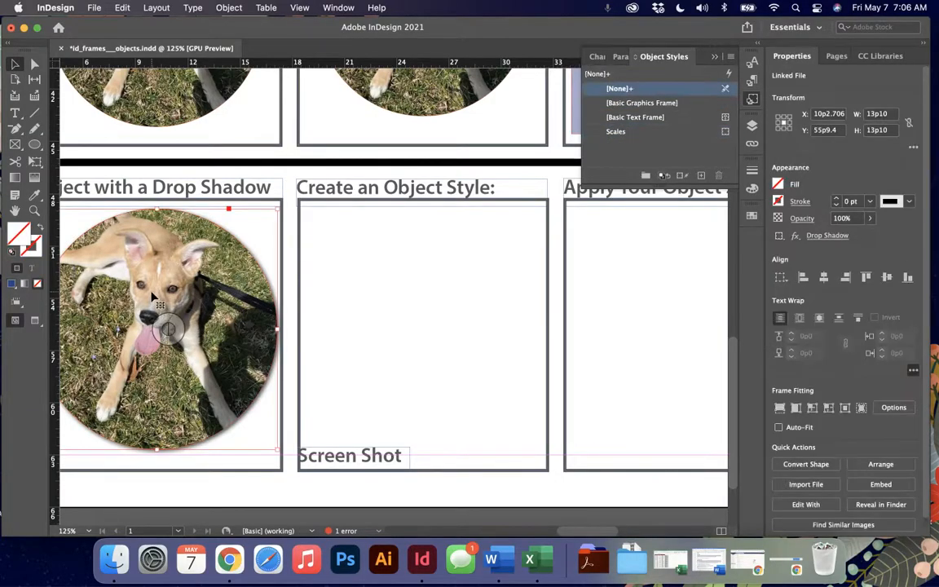
drag(133, 263, 568, 308)
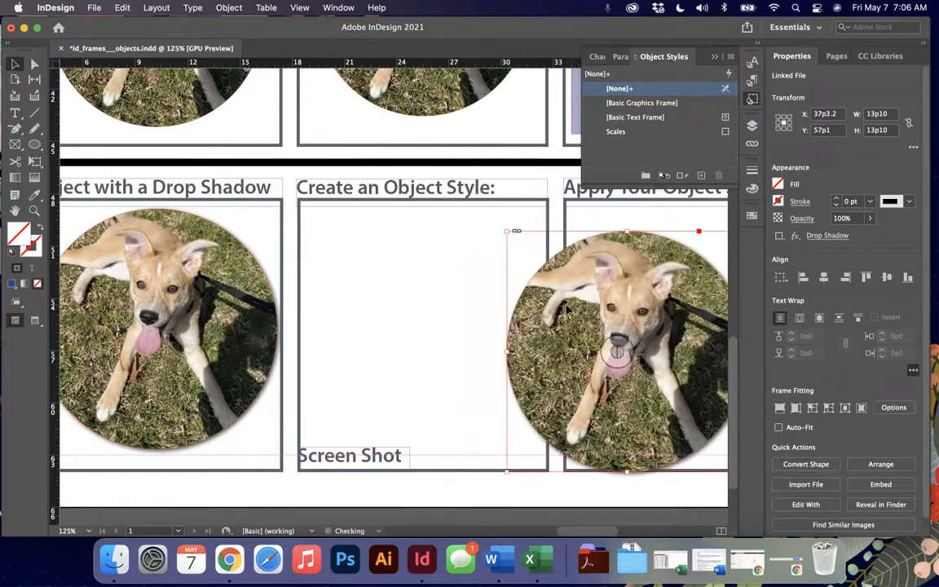
scroll(566, 308, right, 3)
drag(504, 294, 562, 280)
Apply the Scales object style to the copied dog photo and shift the image to the right inside its circular frame.
click(625, 132)
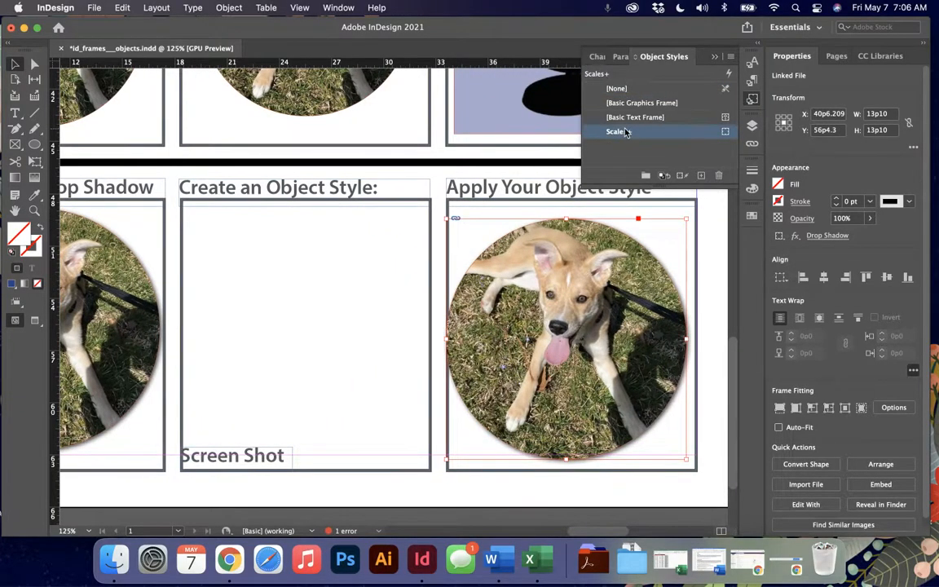
key(super+z)
click(624, 136)
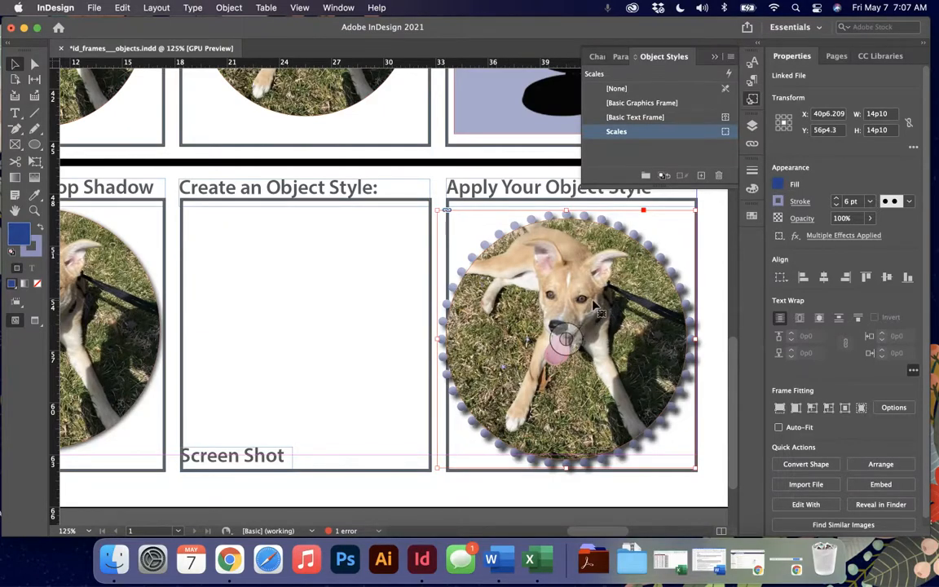
drag(567, 339, 615, 330)
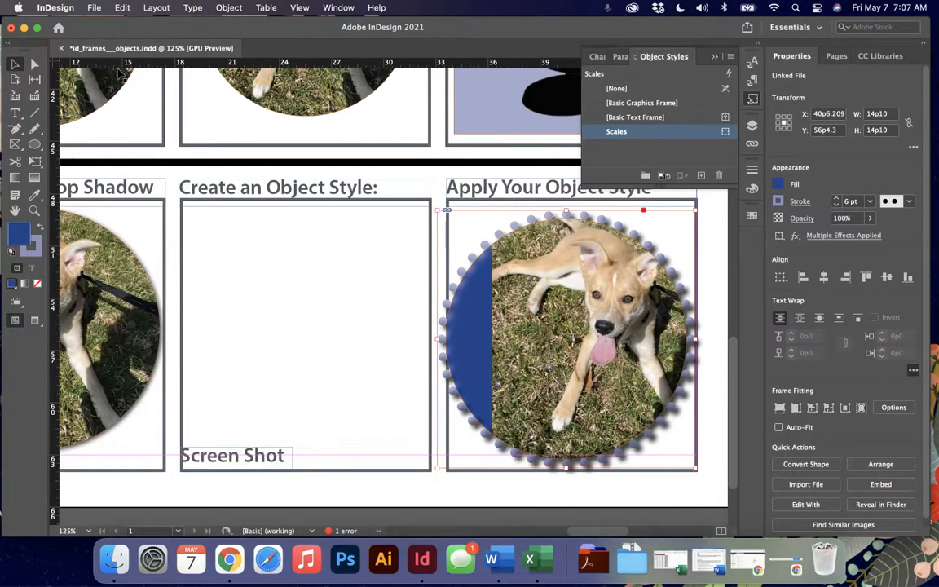
Place the captured Object Style Options screenshot from the Desktop on the page, undoing its replacement of the styled dog photo.
click(102, 6)
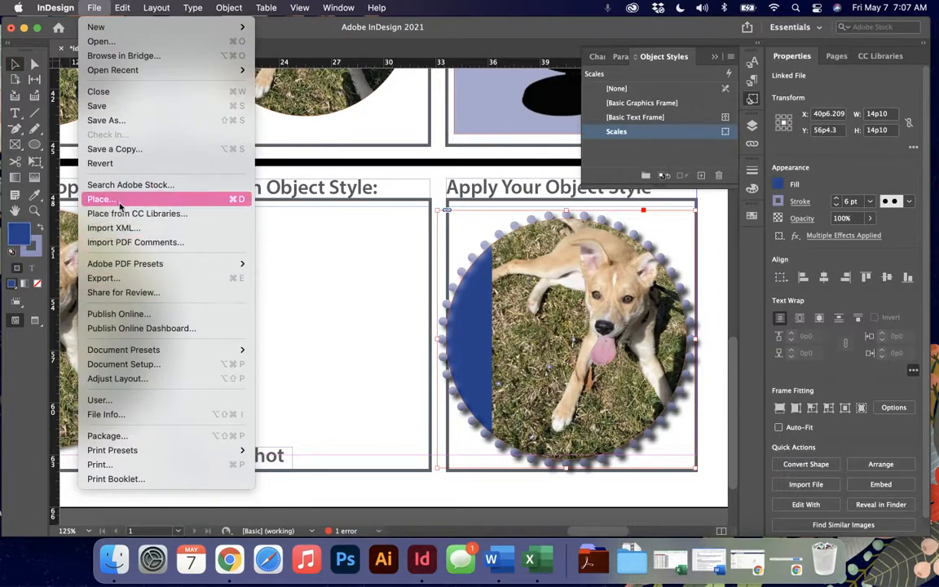
click(421, 280)
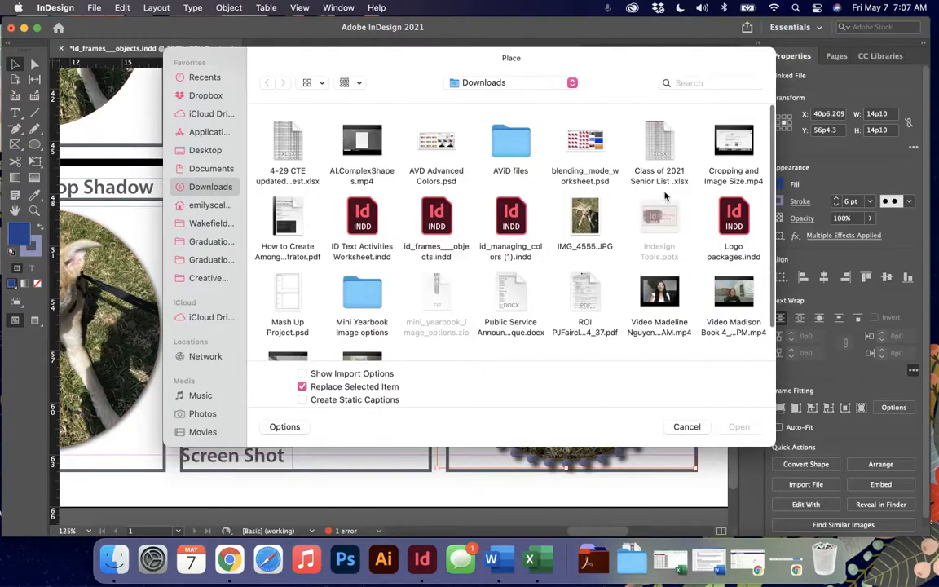
scroll(341, 225, down, 3)
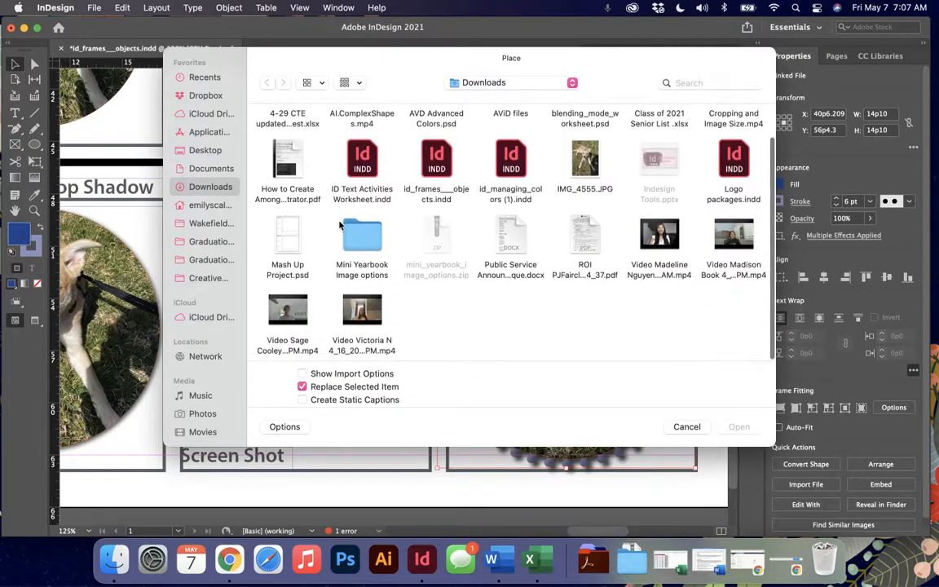
scroll(587, 241, up, 3)
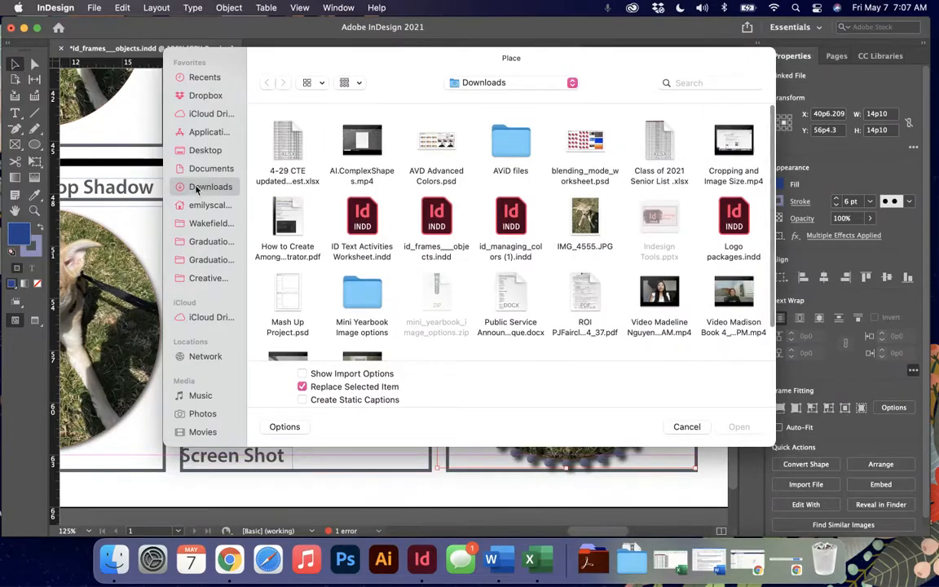
click(196, 151)
click(600, 308)
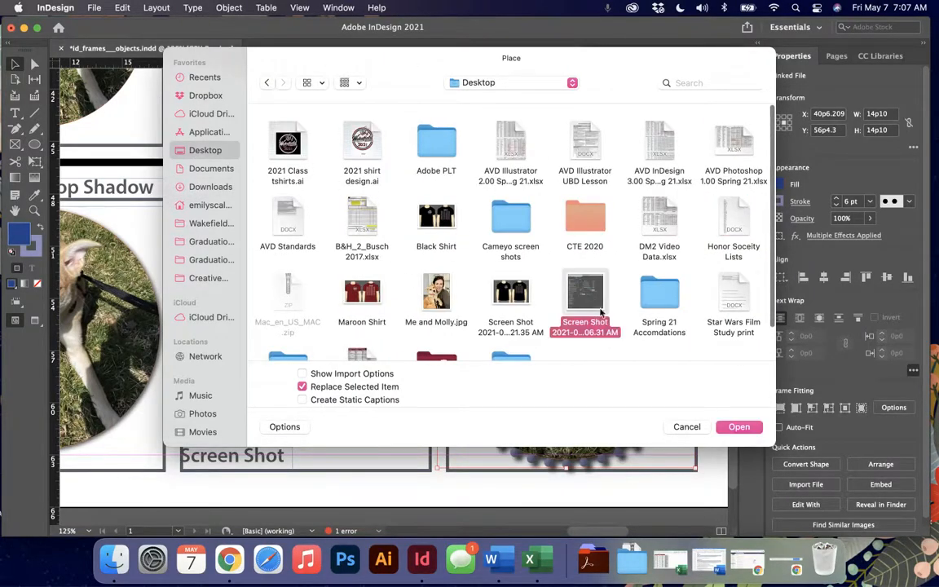
click(737, 427)
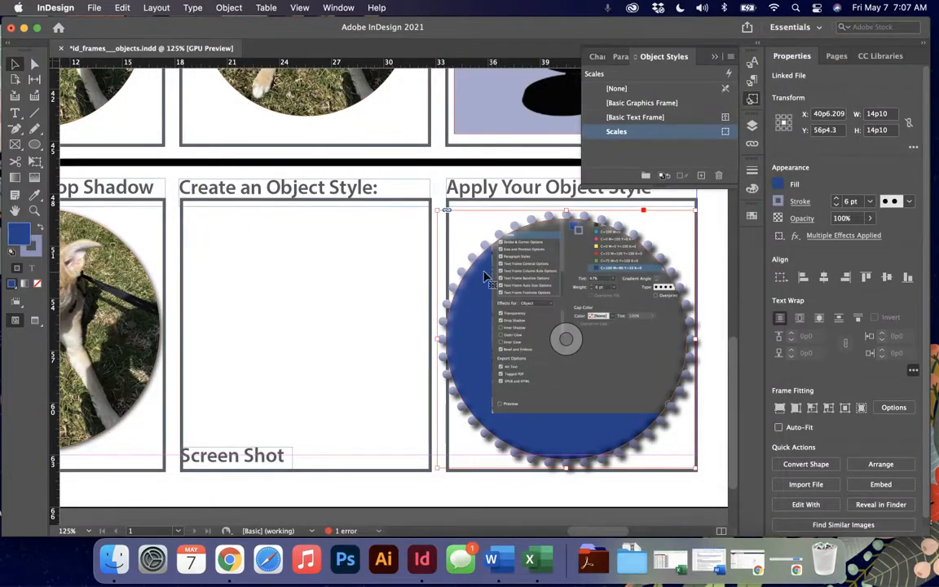
click(251, 290)
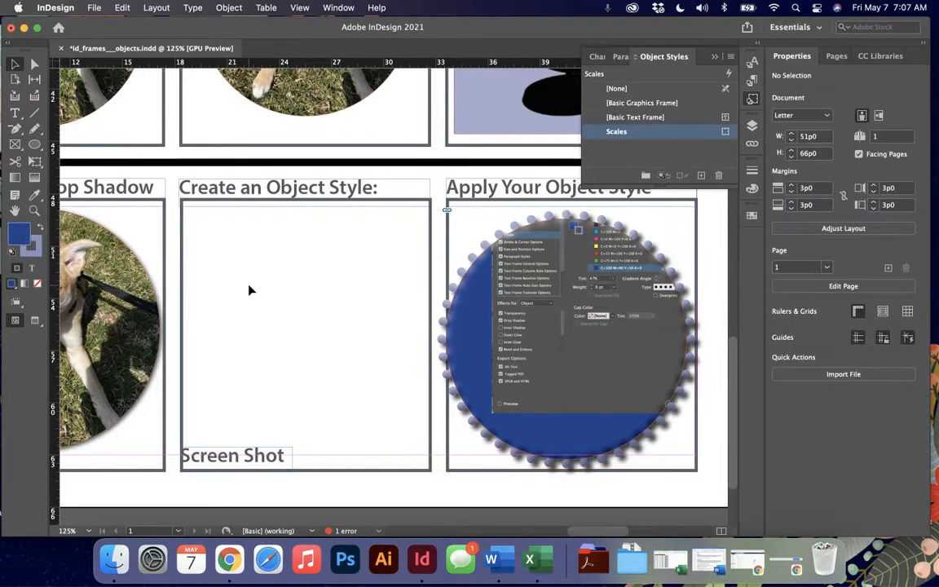
key(super+z)
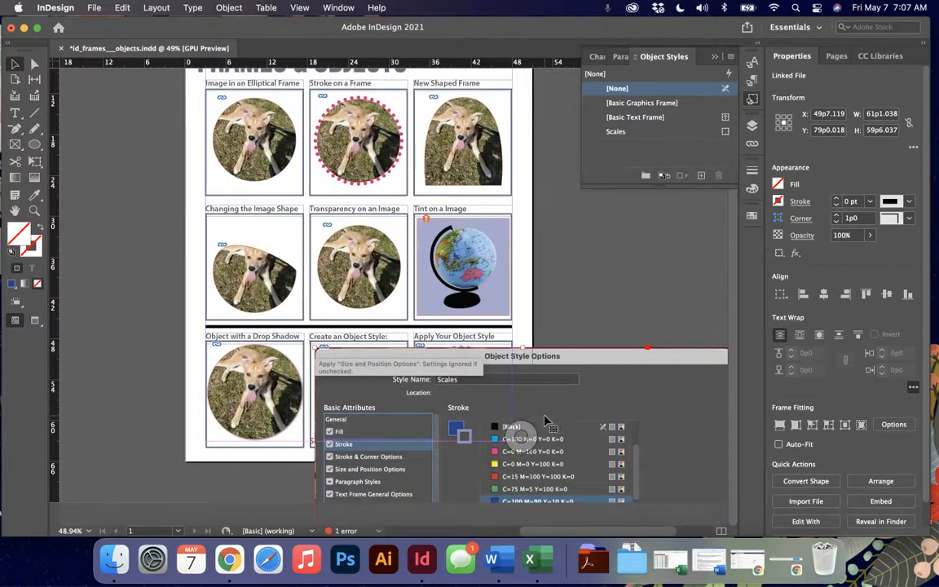
Scale the placed screenshot down to about 12p4 by 12p0, position it inside the Create an Object Style box, and collapse the object style list.
scroll(546, 421, right, 3)
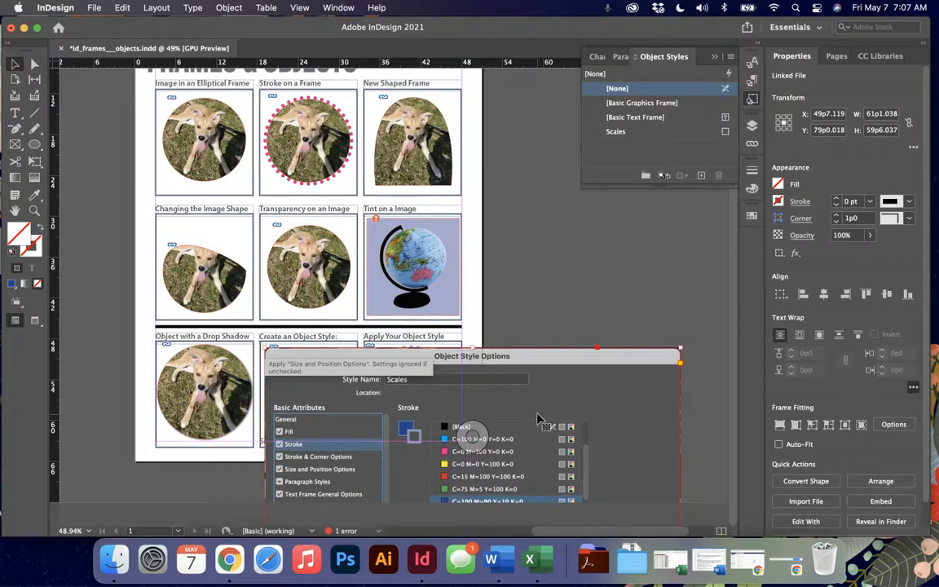
drag(681, 349, 468, 423)
drag(440, 517, 421, 243)
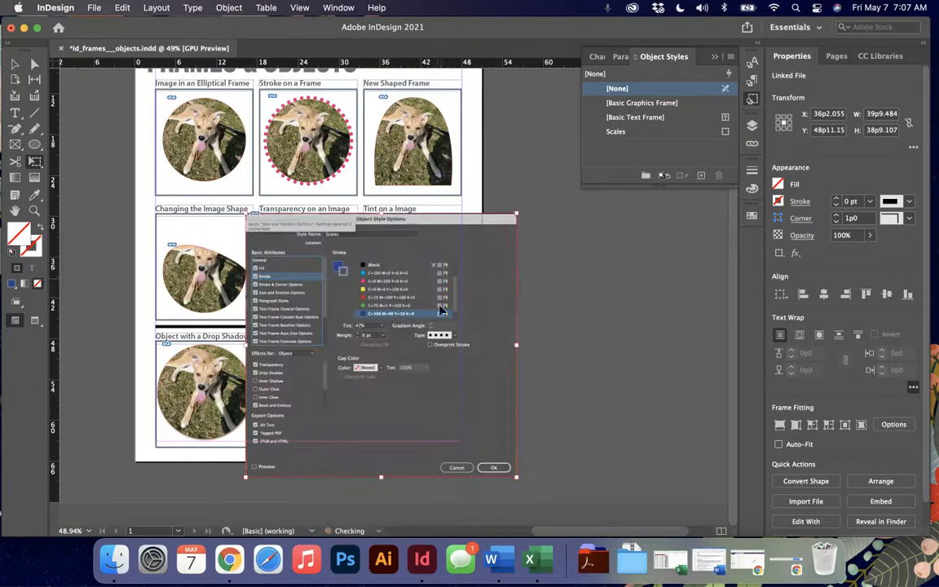
drag(324, 361, 295, 342)
drag(111, 169, 297, 352)
drag(327, 386, 298, 384)
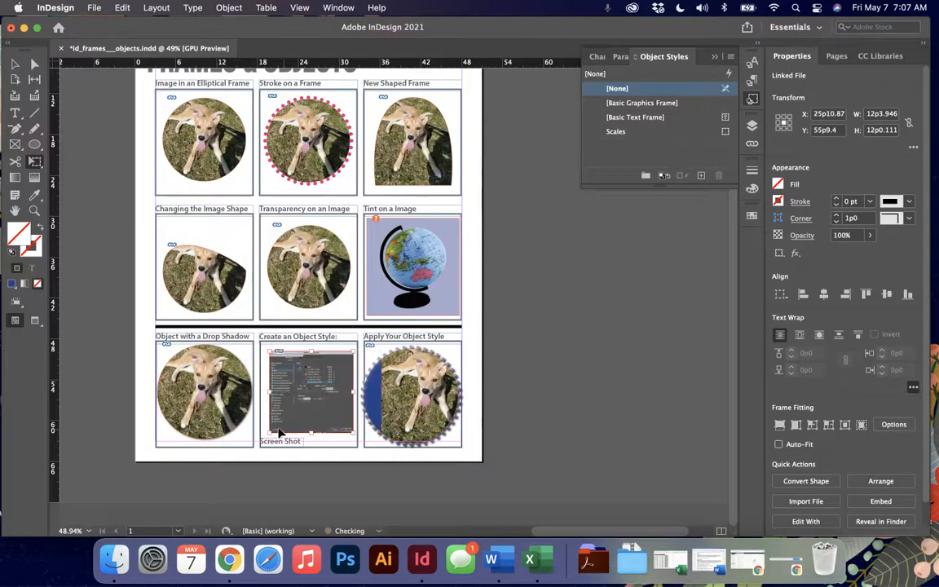
click(714, 57)
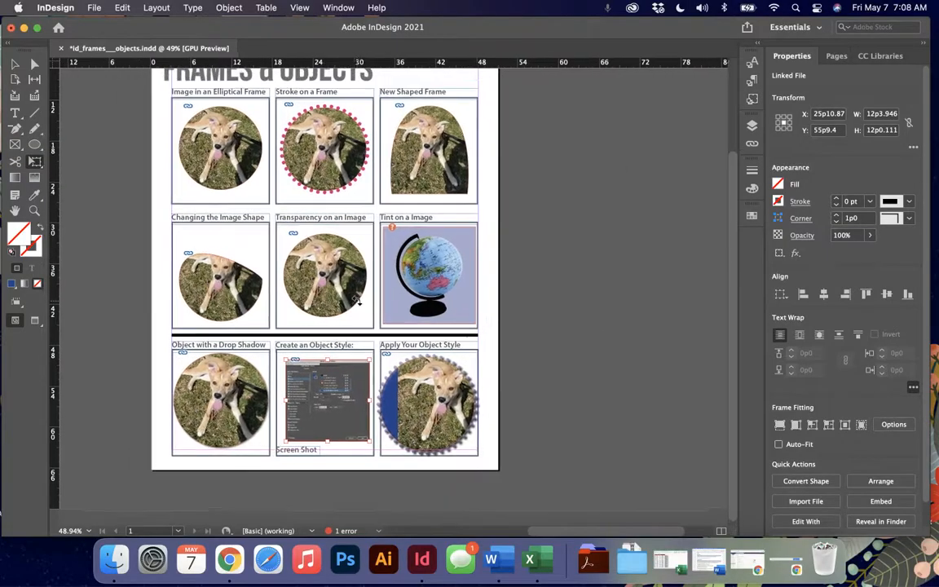
click(95, 7)
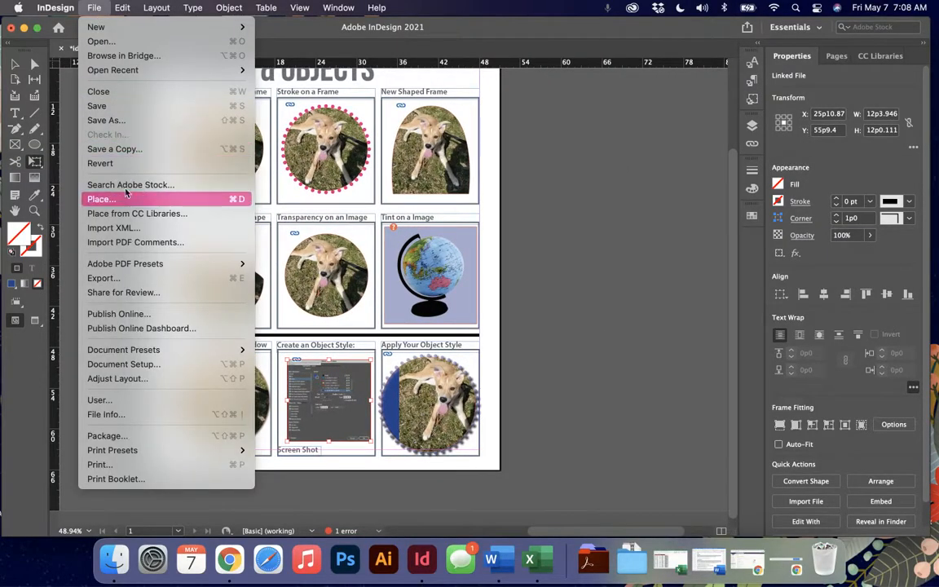
click(131, 277)
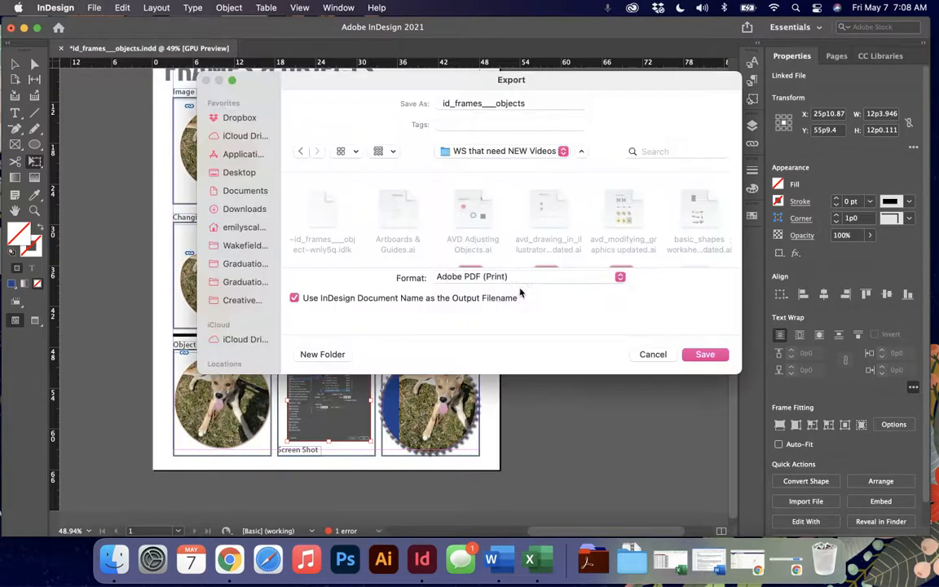
click(652, 354)
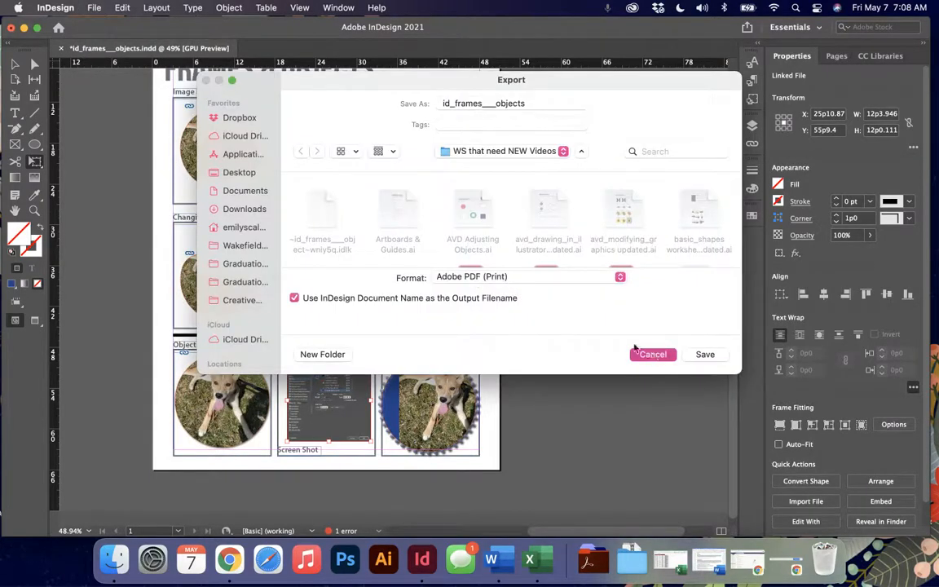
Save the document under a new name, replacing the "id_" prefix with the author's last name, first name and "period" before "frames___objects".
click(94, 7)
click(118, 123)
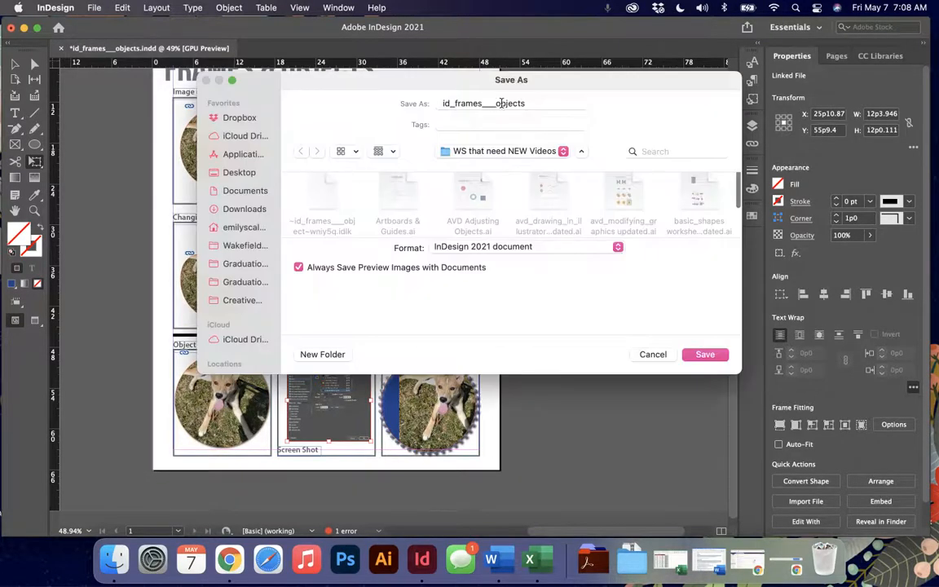
click(453, 103)
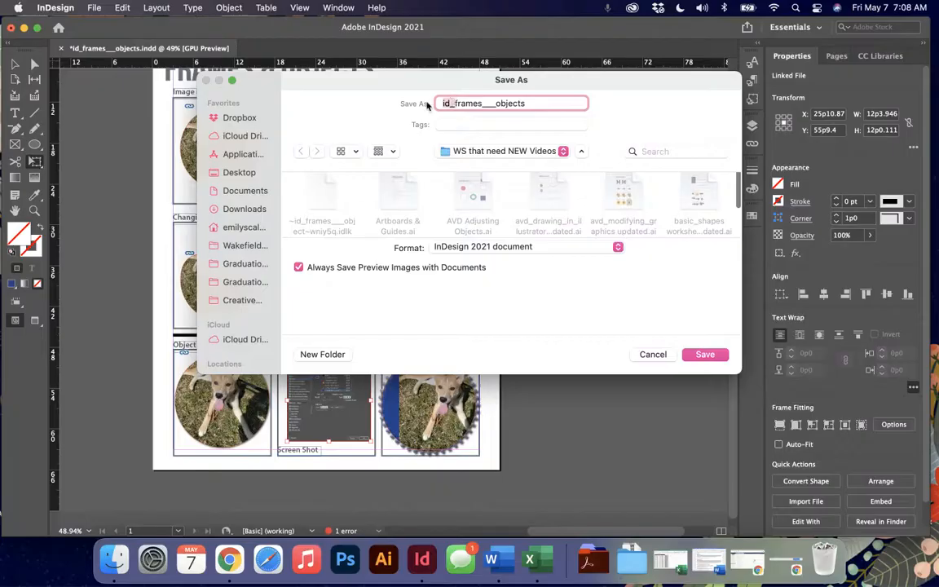
key(BackSpace)
key(BackSpace)
key(BackSpace)
text(scales emily period)
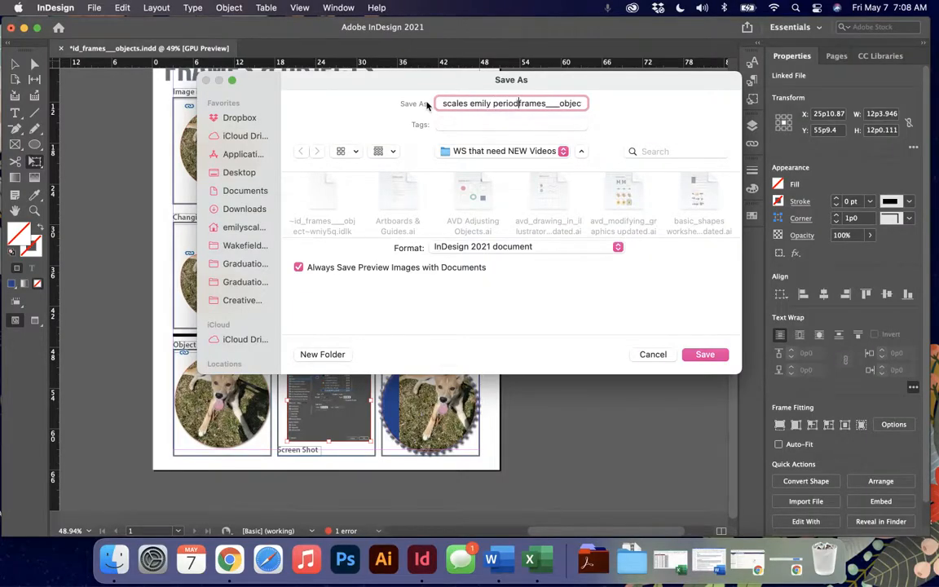
key(shift+super+Right)
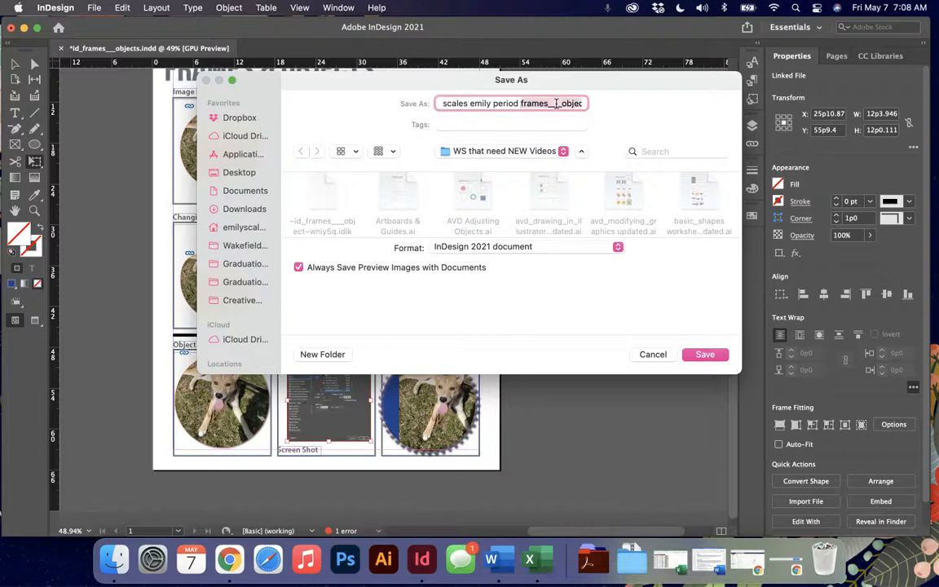
click(703, 356)
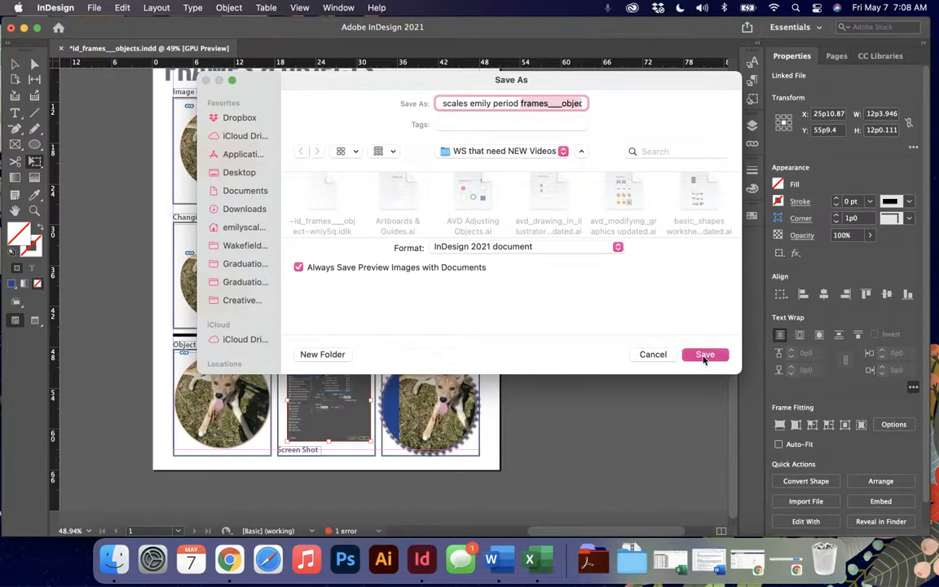